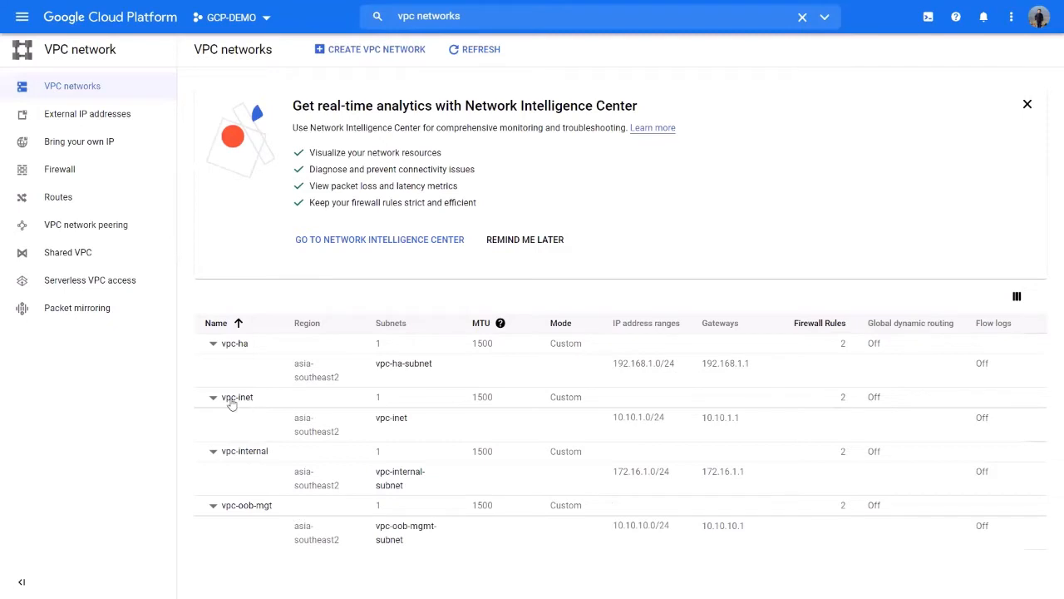
Start creating a VPC network and name it vpc-oob-mgmt-ingress
{"action": "left_click", "coordinate": [379, 55]}
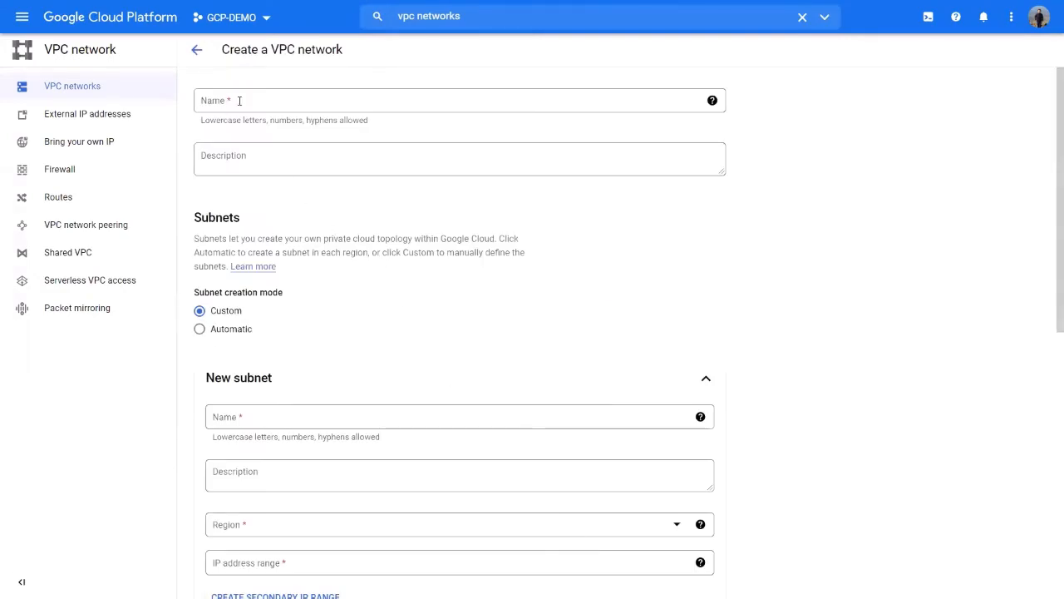
{"action": "left_click", "coordinate": [240, 102]}
{"action": "type", "text": "vpc-"}
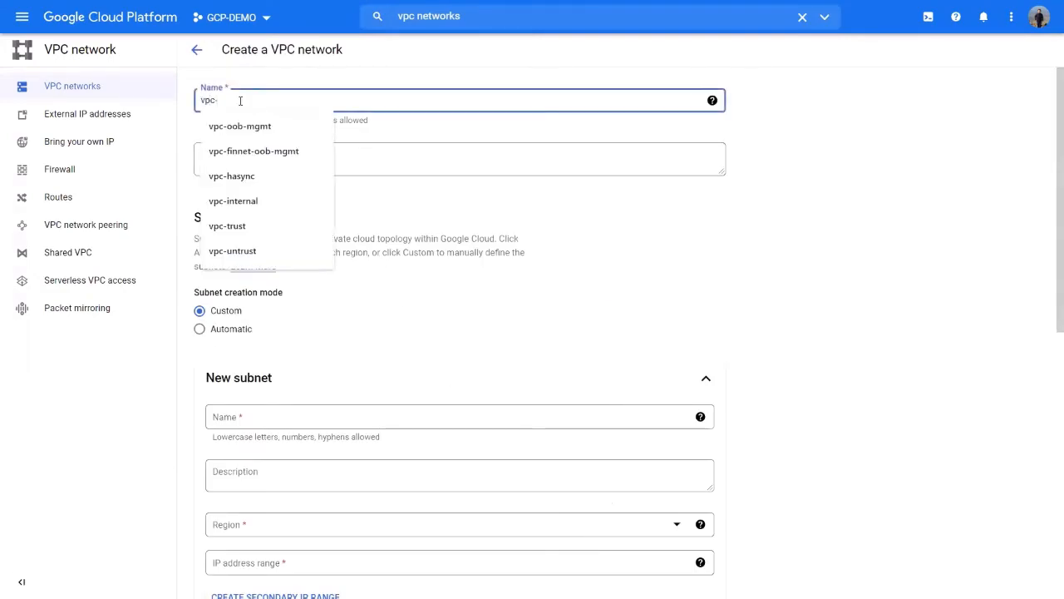
{"action": "type", "text": "oob-mgmt-ingress"}
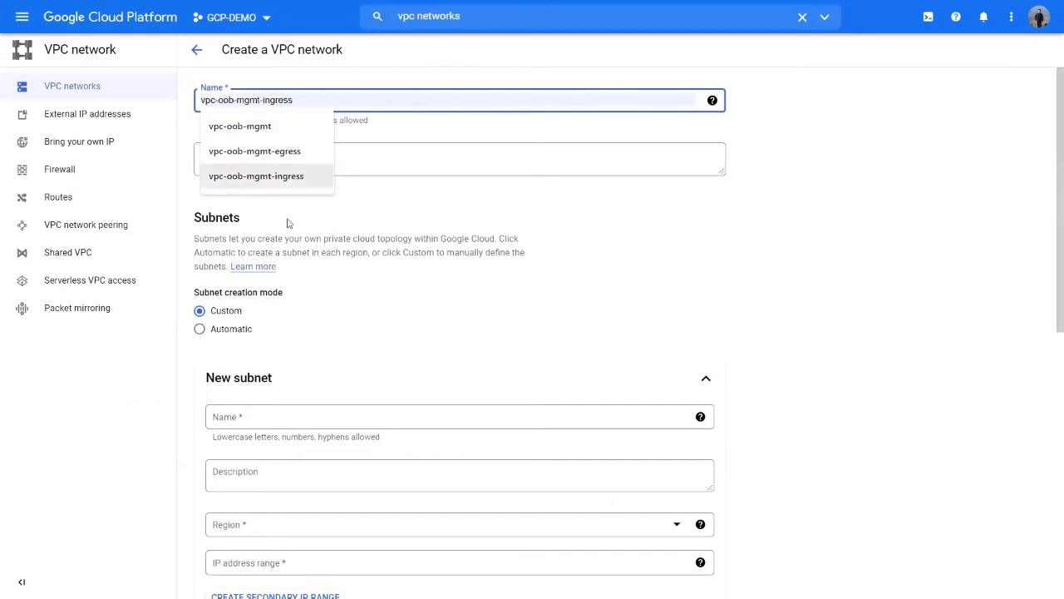
{"action": "left_click", "coordinate": [384, 263]}
Name the network's new subnet subnet-vpc-mgmt
{"action": "scroll", "coordinate": [211, 312], "scroll_direction": "down", "scroll_amount": 3}
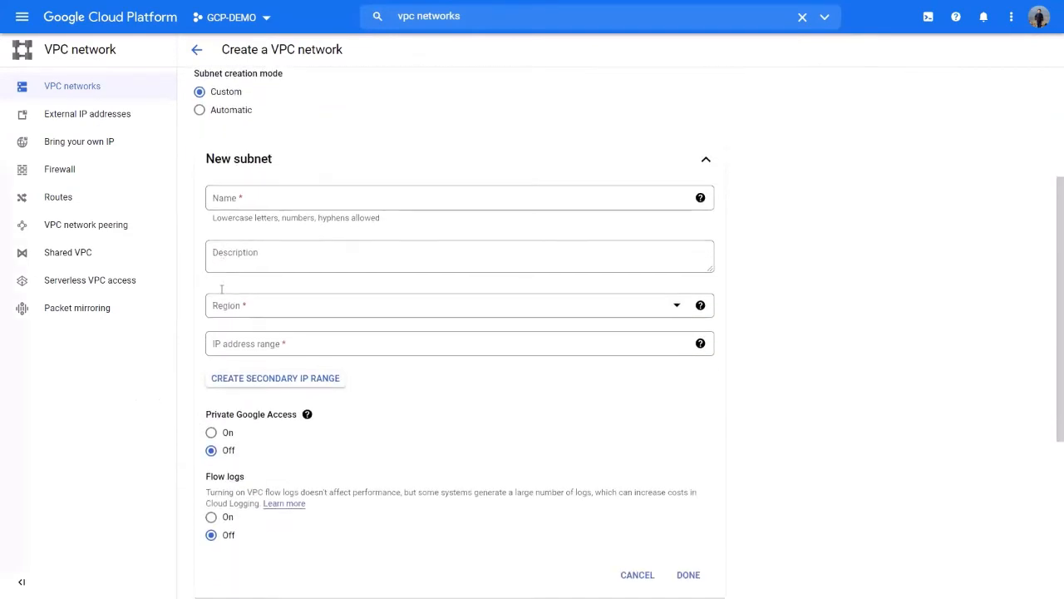
{"action": "left_click", "coordinate": [298, 191]}
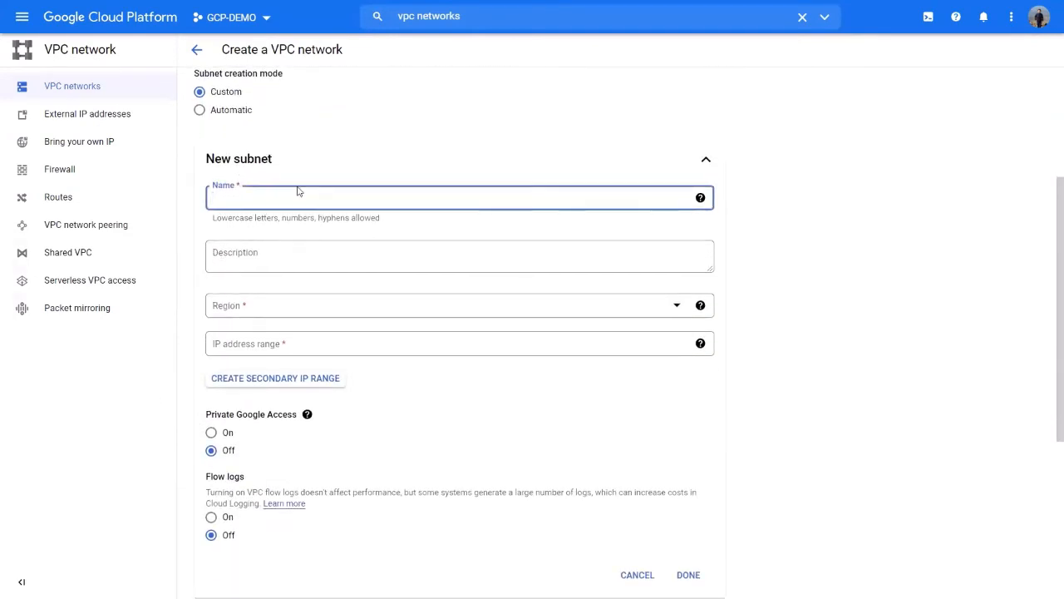
{"action": "type", "text": "sub"}
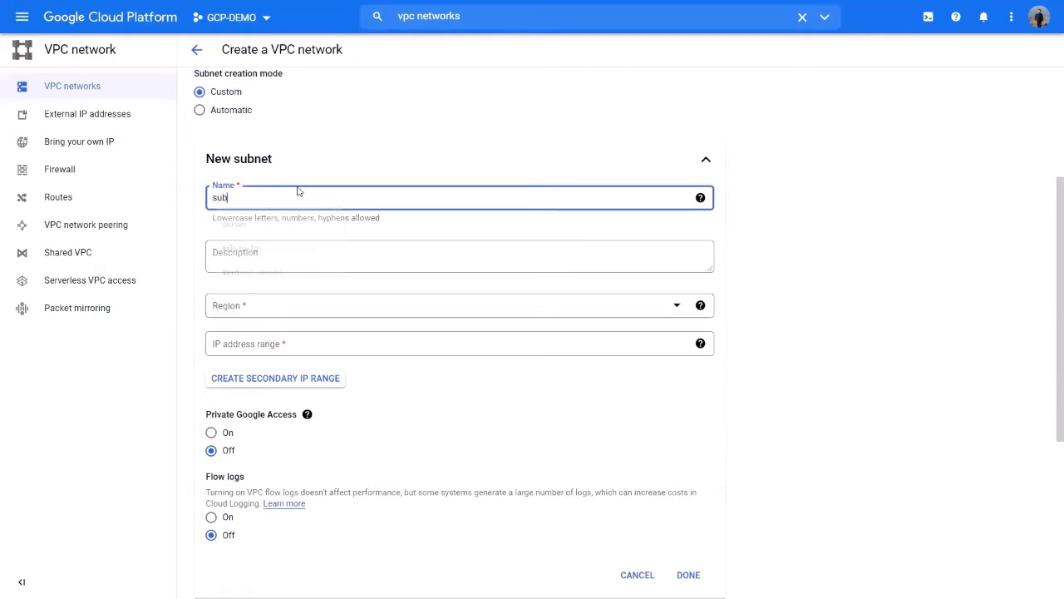
{"action": "type", "text": "net-vpc-m"}
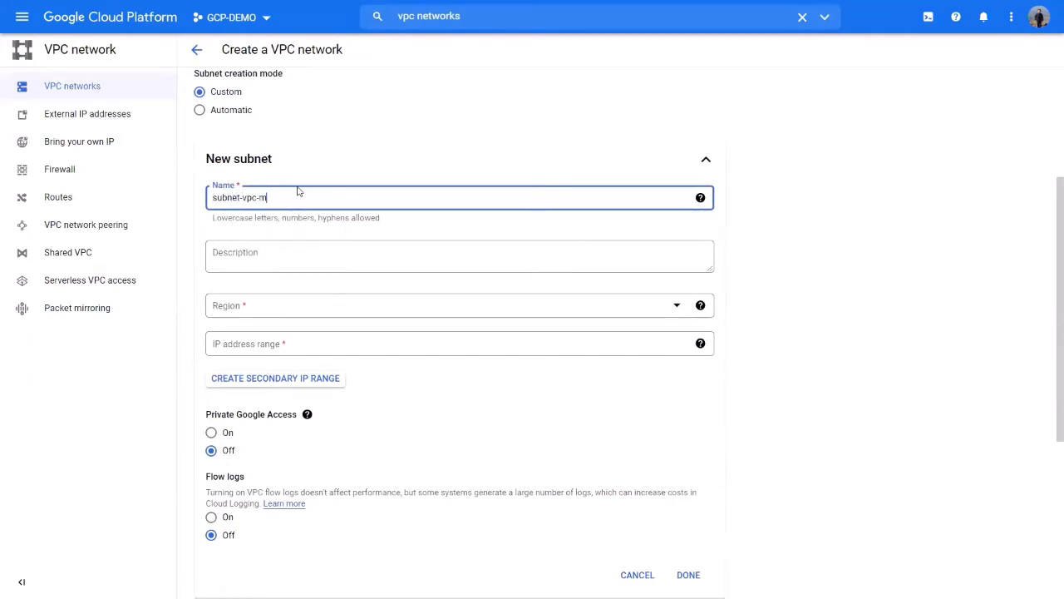
{"action": "type", "text": "gmt"}
Set the new subnet's region to asia-southeast2
{"action": "scroll", "coordinate": [300, 200], "scroll_direction": "down", "scroll_amount": 2}
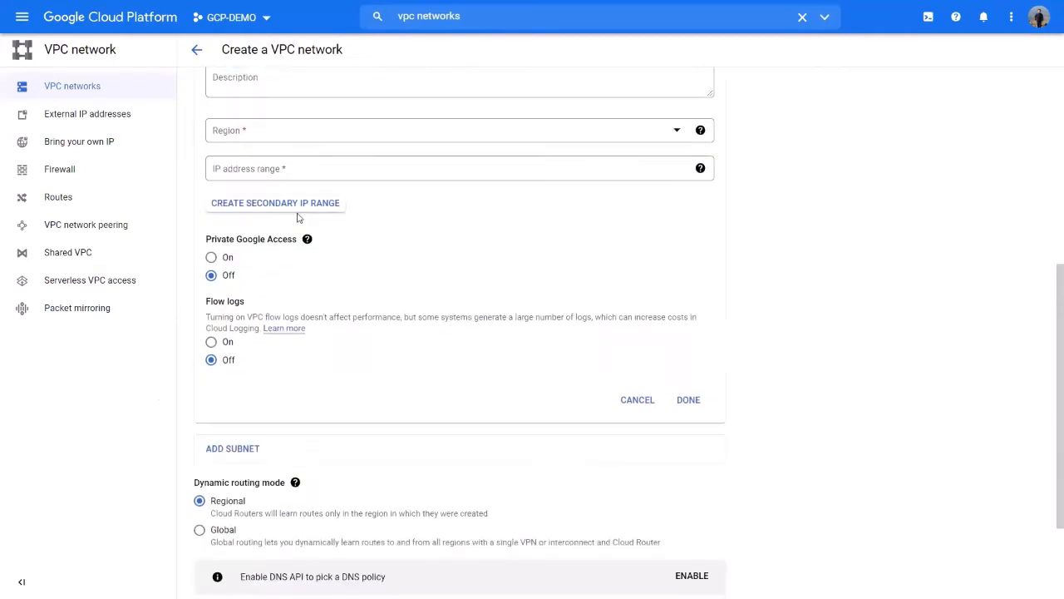
{"action": "left_click", "coordinate": [284, 136]}
{"action": "scroll", "coordinate": [318, 271], "scroll_direction": "down", "scroll_amount": 3}
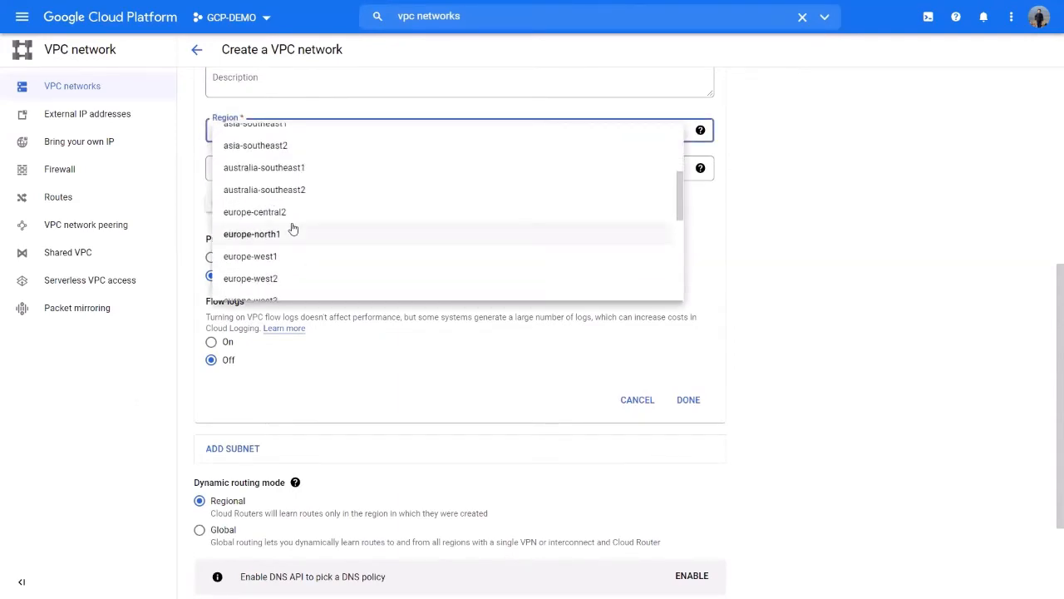
{"action": "scroll", "coordinate": [293, 229], "scroll_direction": "up", "scroll_amount": 2}
{"action": "left_click", "coordinate": [269, 202]}
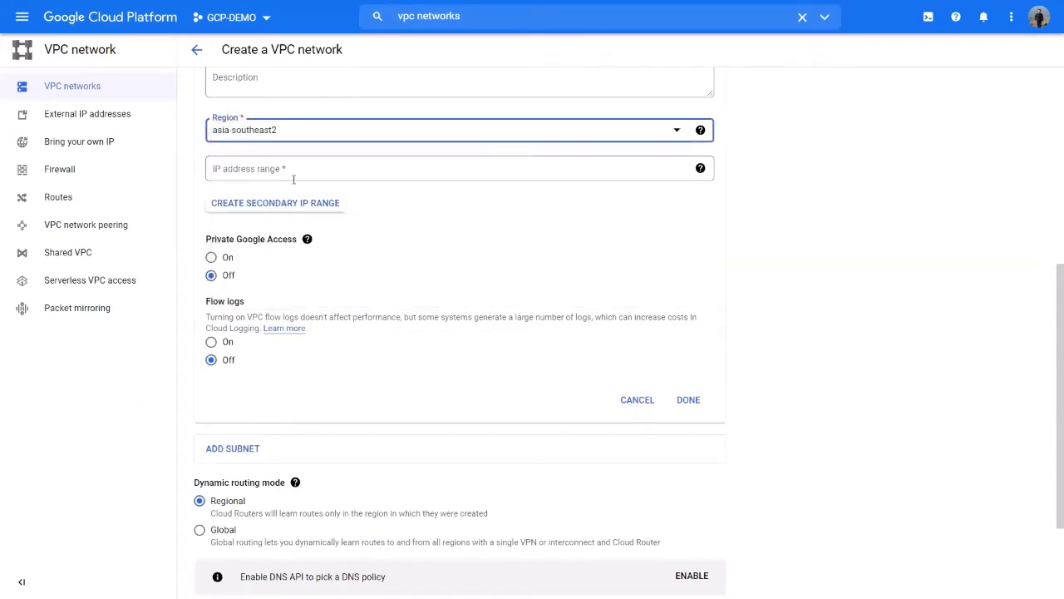
Set the new subnet's IP address range to 10.10.100.0/24
{"action": "left_click", "coordinate": [296, 168]}
{"action": "type", "text": "10.101"}
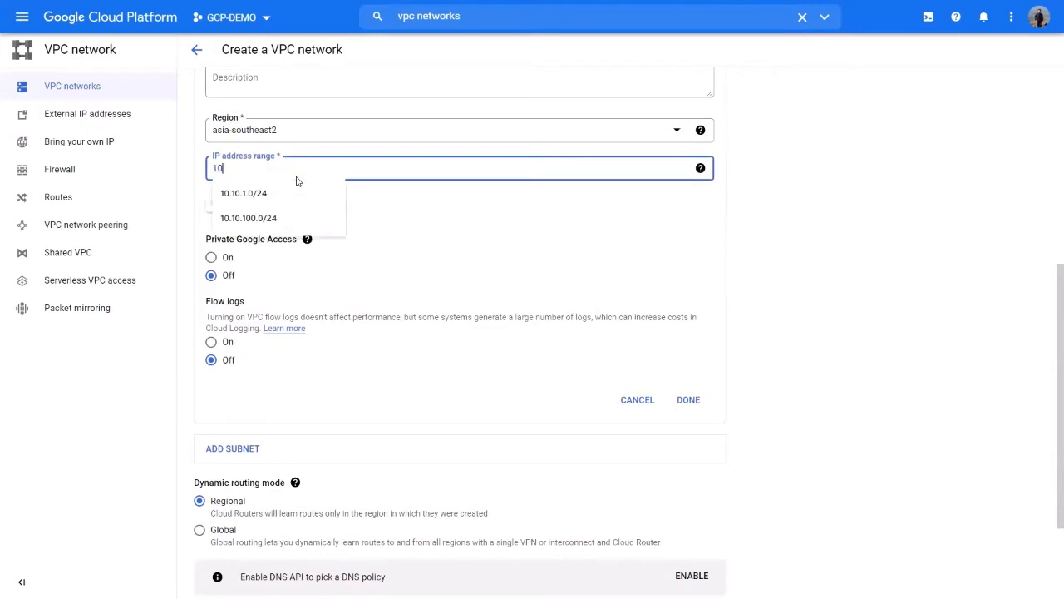
{"action": "key", "text": "BackSpace"}
{"action": "type", "text": ".10.100.0/2"}
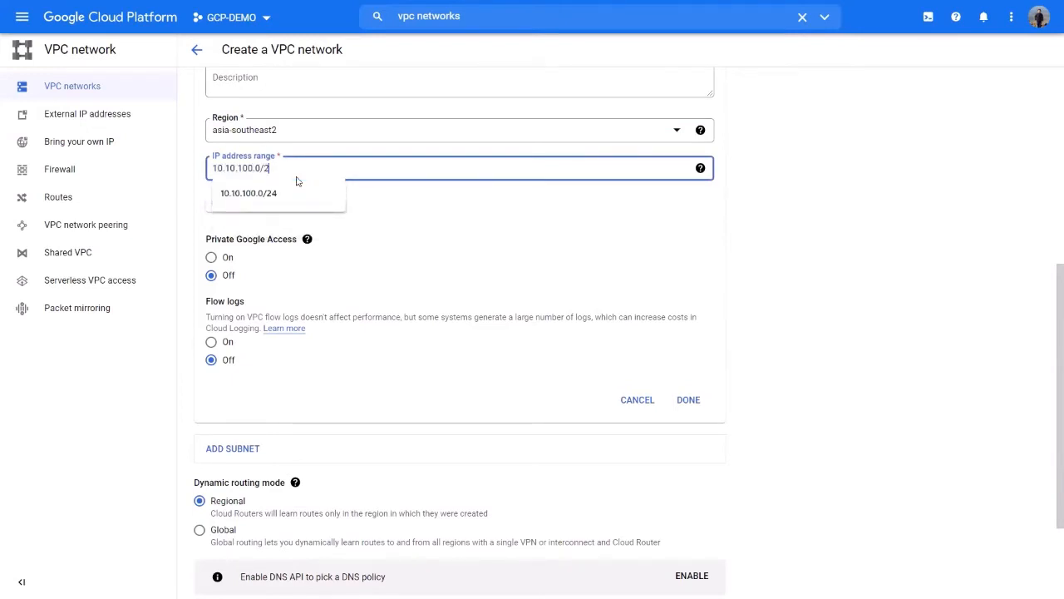
{"action": "type", "text": "4"}
{"action": "key", "text": "Tab"}
Check the available maximum transmission unit values and cancel the creation of the VPC network
{"action": "scroll", "coordinate": [255, 345], "scroll_direction": "down", "scroll_amount": 2}
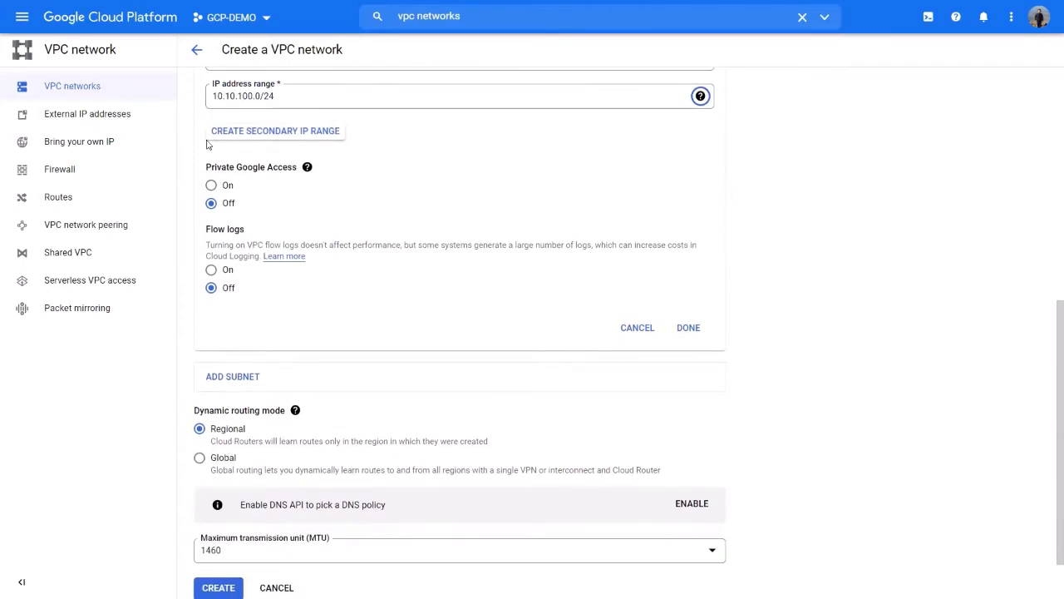
{"action": "scroll", "coordinate": [266, 314], "scroll_direction": "down", "scroll_amount": 2}
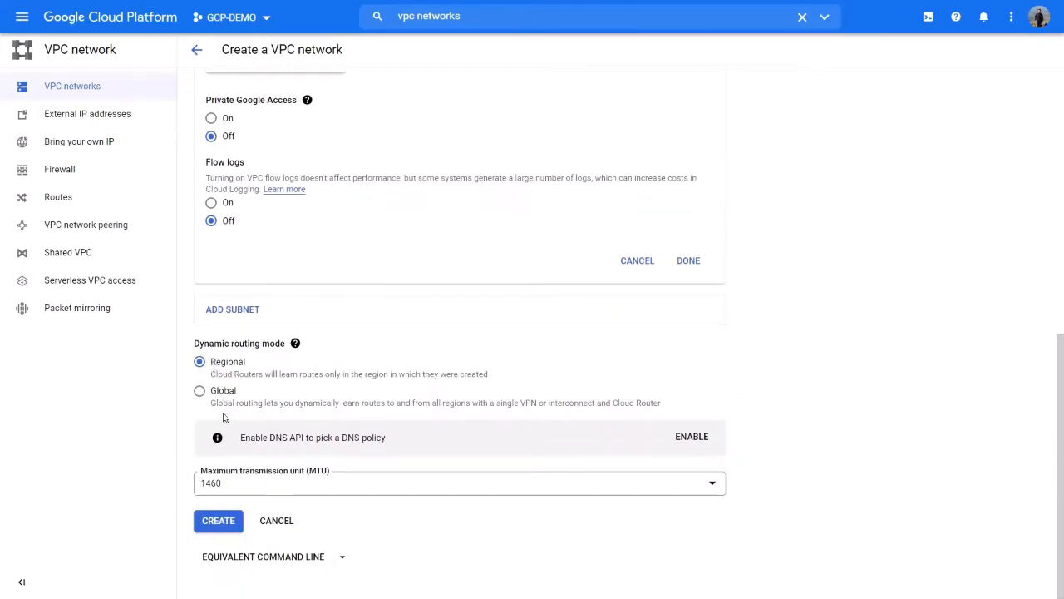
{"action": "left_click", "coordinate": [524, 491]}
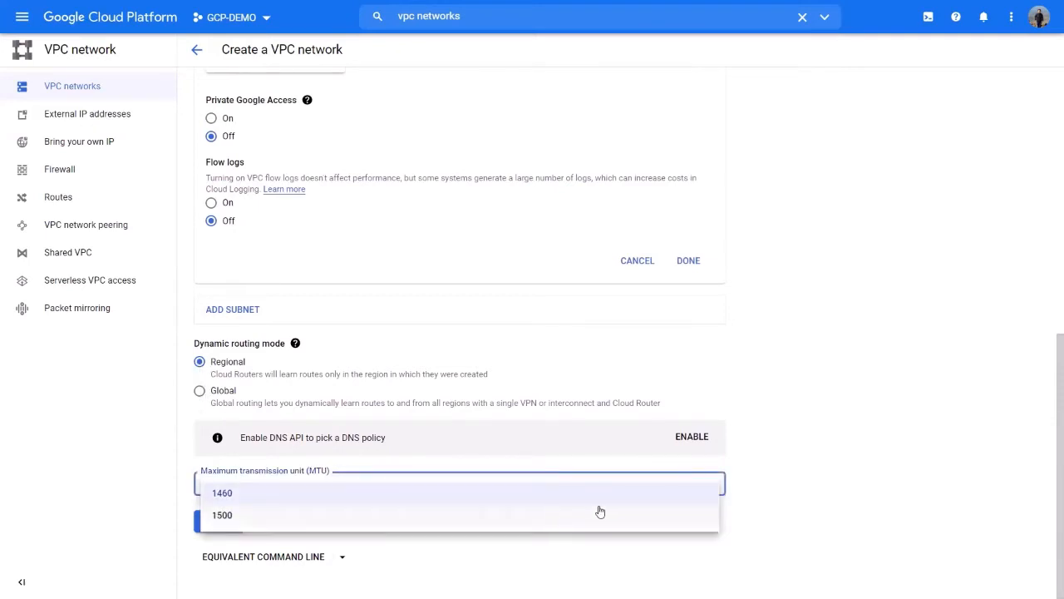
{"action": "left_click", "coordinate": [987, 471]}
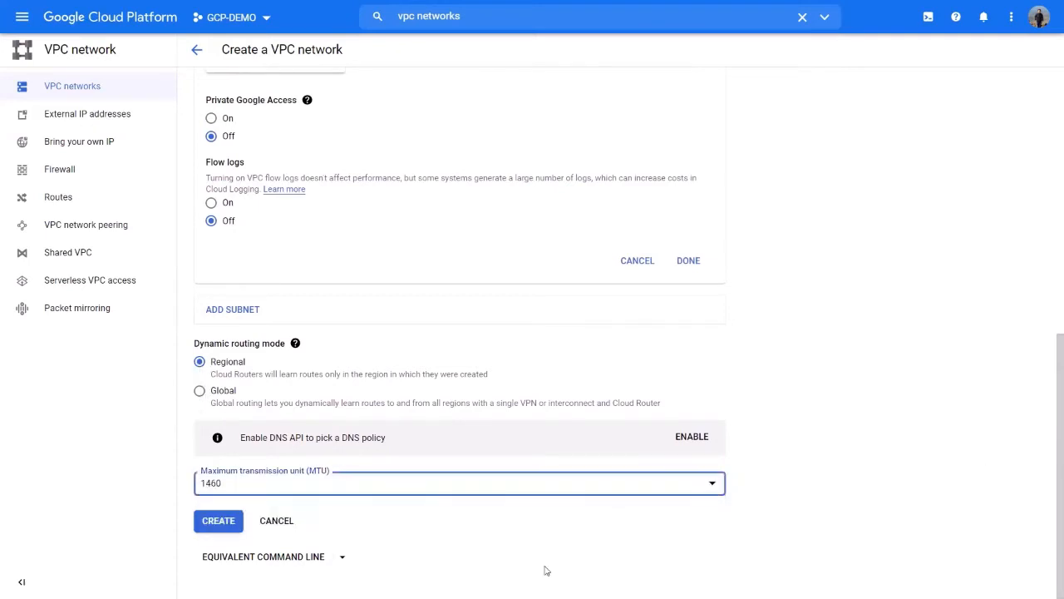
{"action": "left_click", "coordinate": [274, 522]}
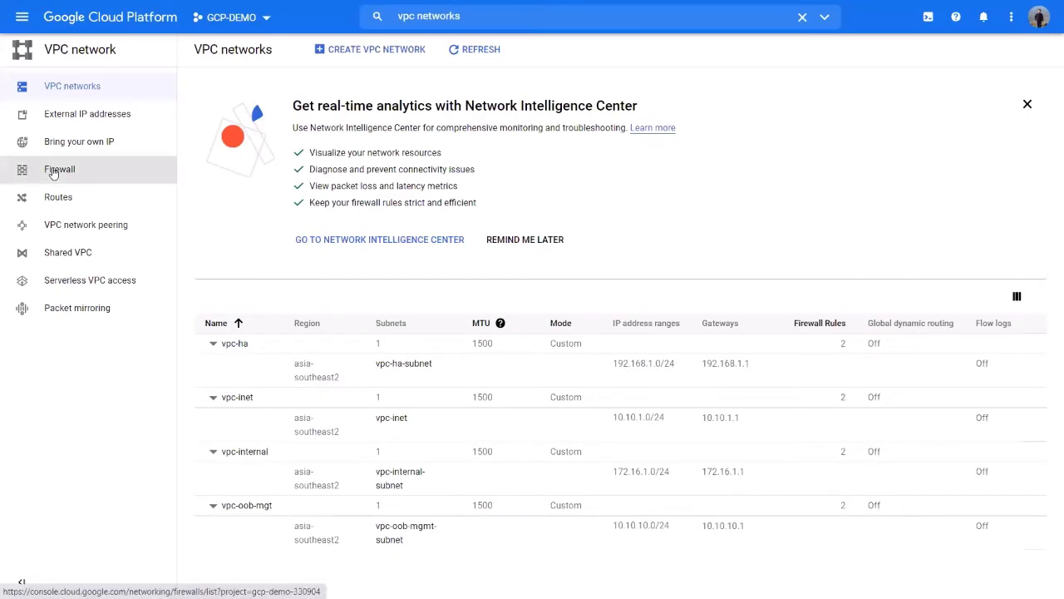
Start creating a firewall rule for the VPC networks and name it vpc-ha-egress
{"action": "left_click", "coordinate": [52, 172]}
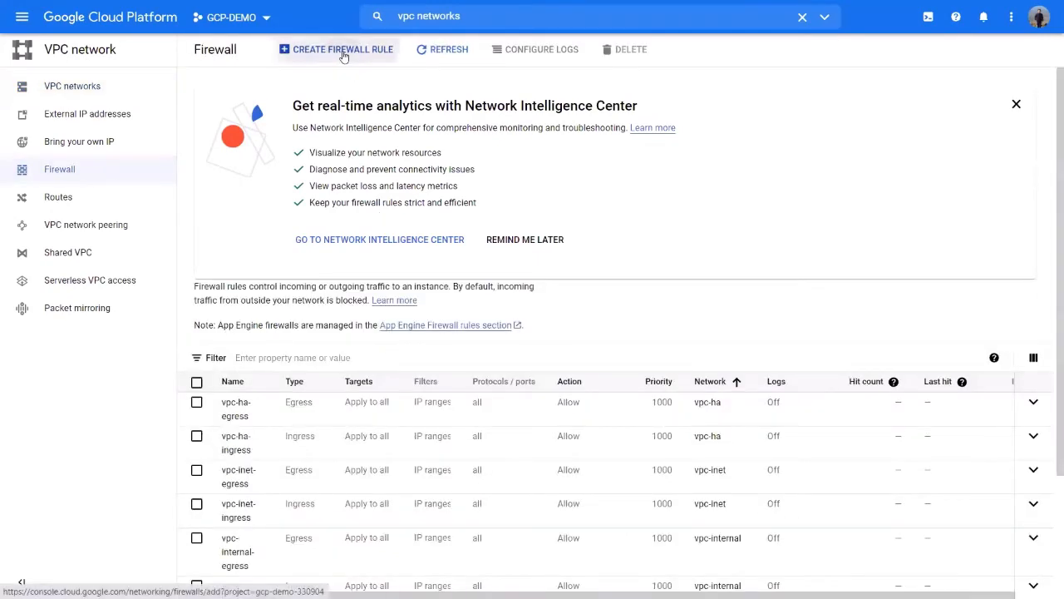
{"action": "left_click", "coordinate": [343, 52]}
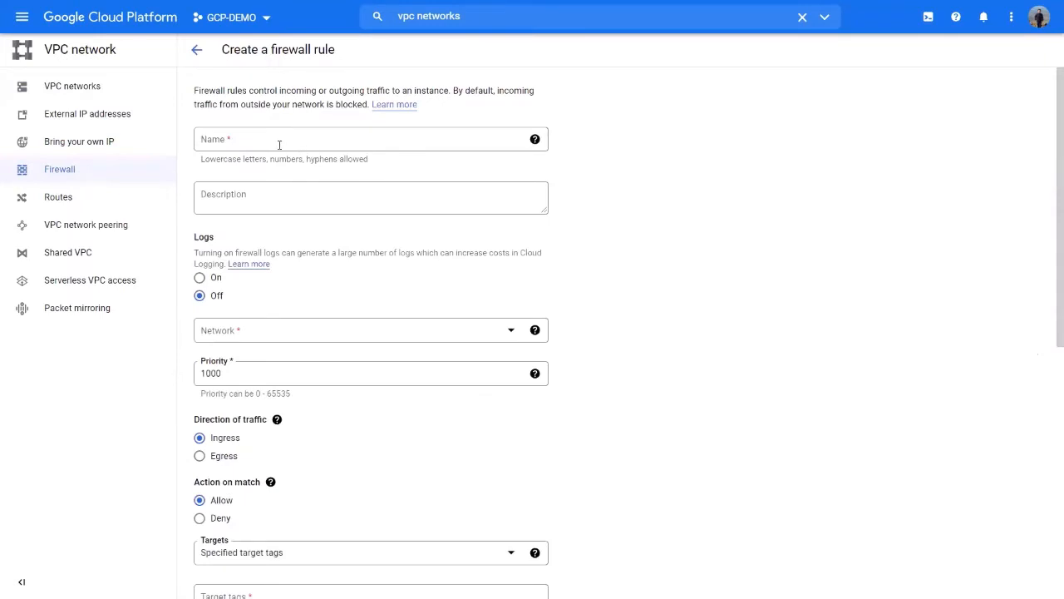
{"action": "left_click", "coordinate": [279, 145]}
{"action": "type", "text": "vpc-"}
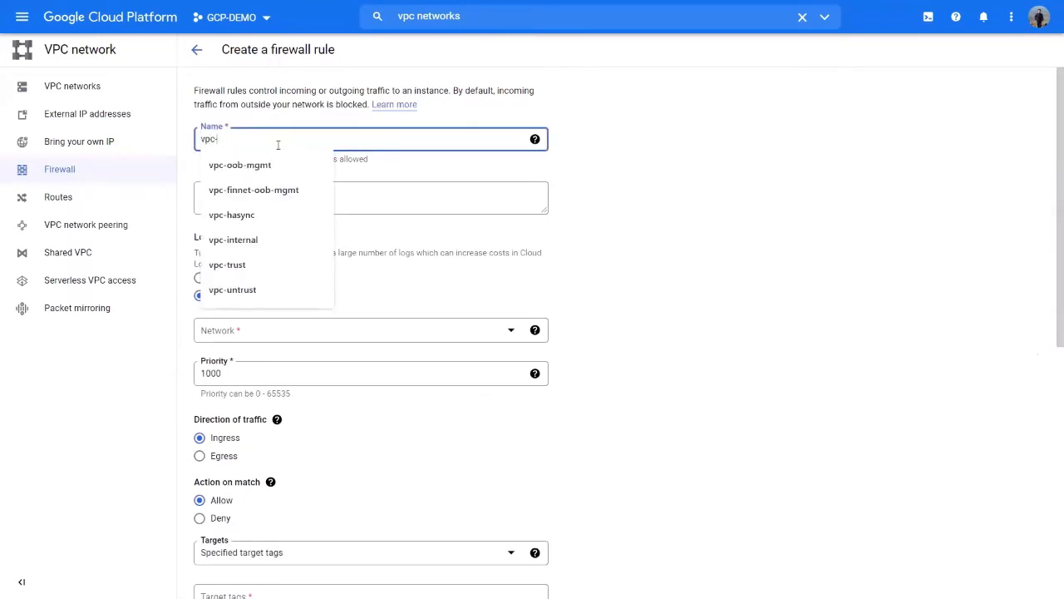
{"action": "type", "text": "ha"}
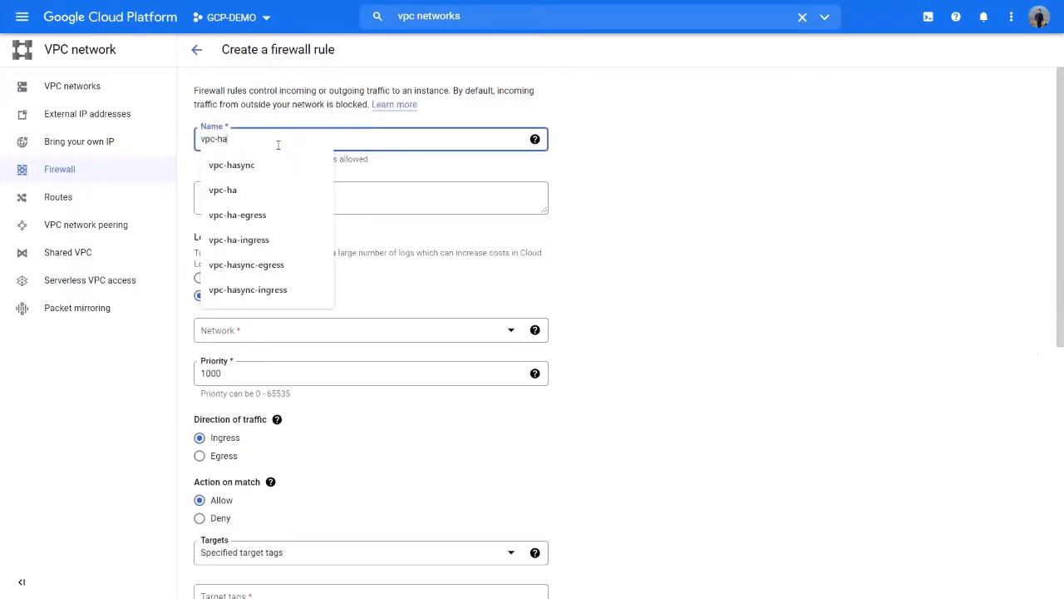
{"action": "type", "text": "-egress"}
{"action": "key", "text": "Tab"}
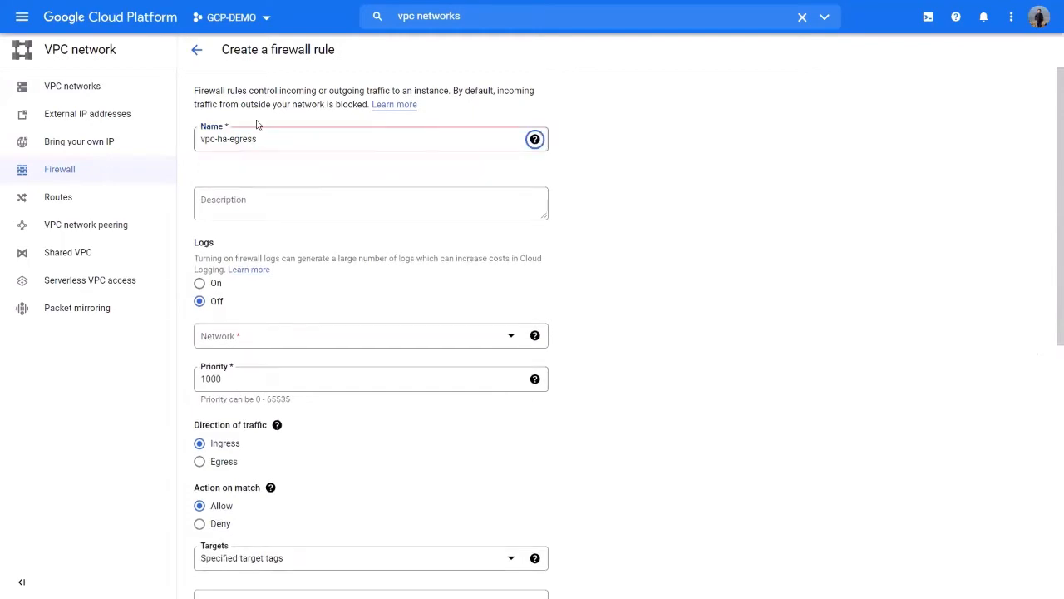
{"action": "left_click", "coordinate": [304, 142]}
Assign the firewall rule to the vpc-ha network and set its direction of traffic to egress
{"action": "scroll", "coordinate": [371, 352], "scroll_direction": "down", "scroll_amount": 2}
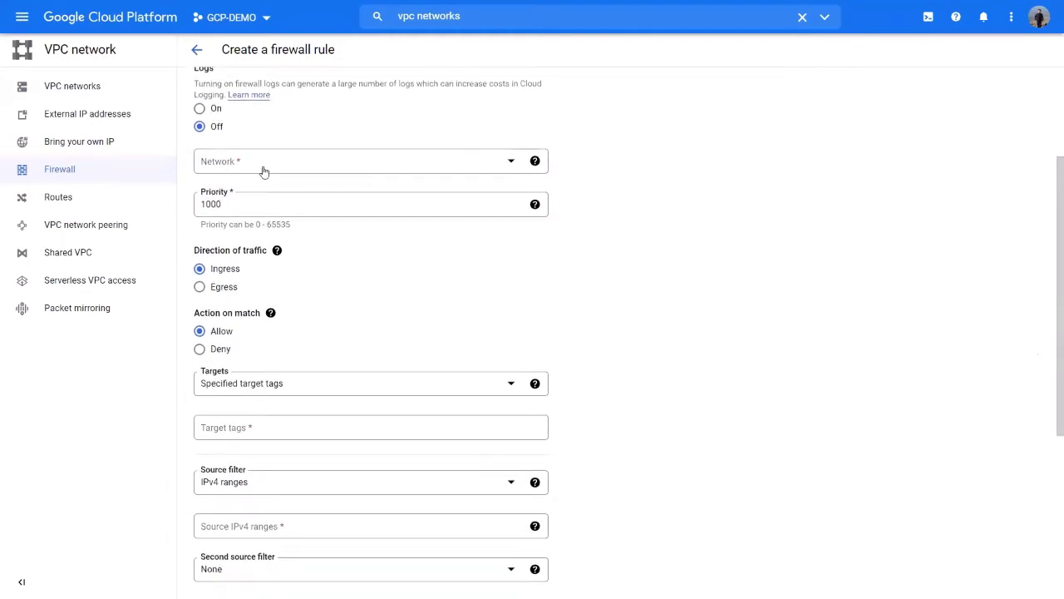
{"action": "left_click", "coordinate": [261, 171]}
{"action": "left_click", "coordinate": [254, 210]}
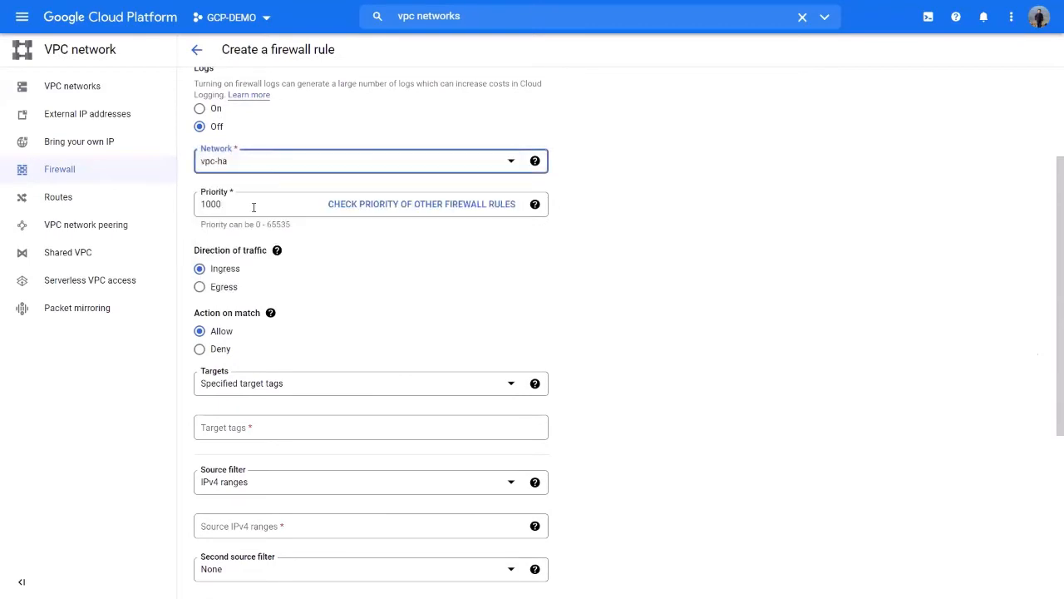
{"action": "scroll", "coordinate": [247, 274], "scroll_direction": "down", "scroll_amount": 1}
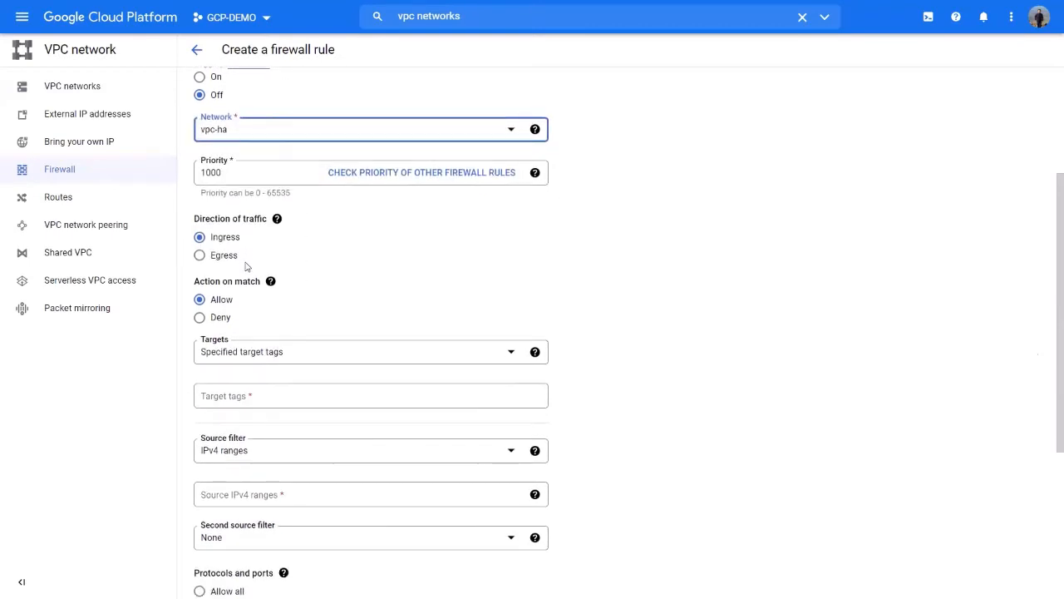
{"action": "left_click", "coordinate": [202, 256]}
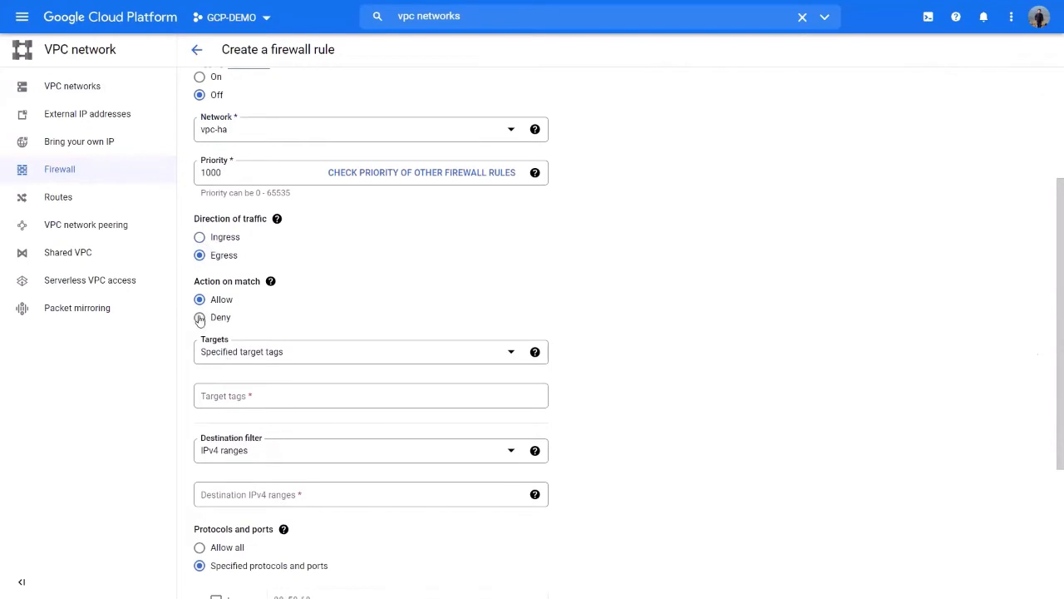
Target all instances in the network and set the rule's destination IPv4 range to 0.0.0.0/0
{"action": "scroll", "coordinate": [253, 347], "scroll_direction": "down", "scroll_amount": 3}
{"action": "left_click", "coordinate": [254, 262]}
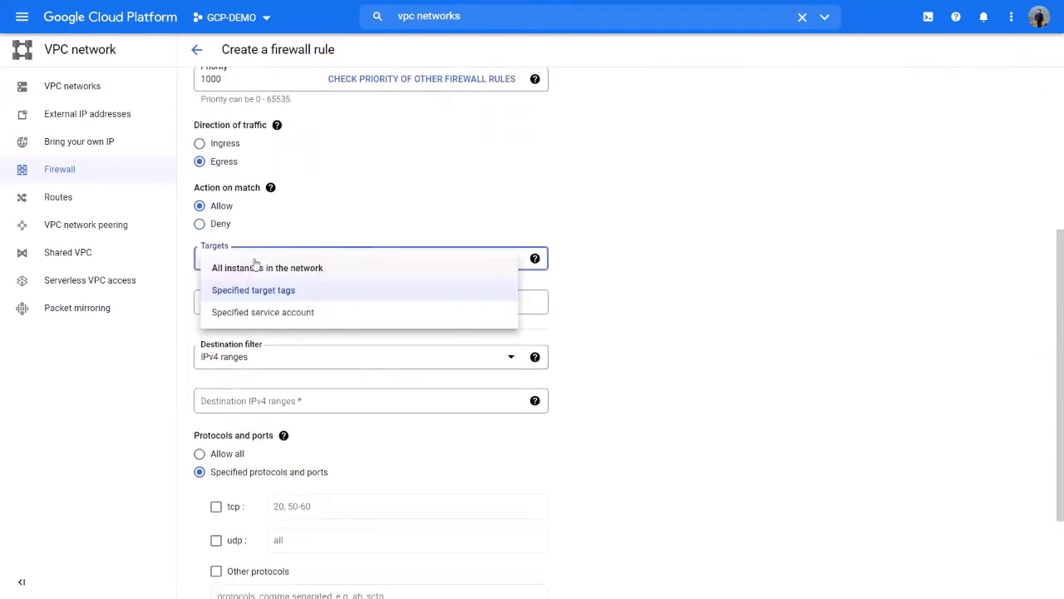
{"action": "left_click", "coordinate": [257, 270]}
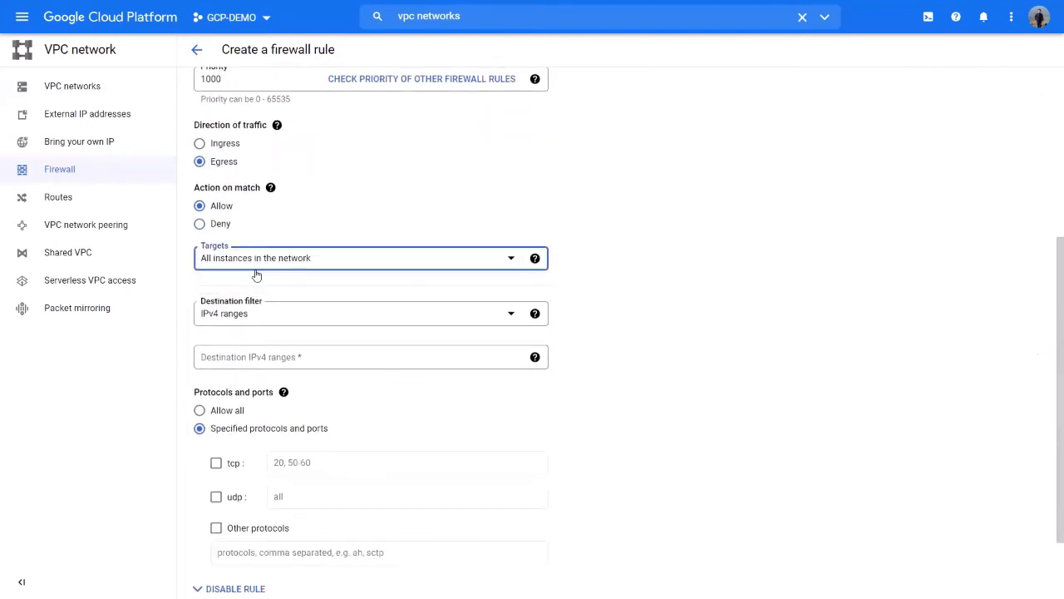
{"action": "left_click", "coordinate": [257, 359]}
{"action": "type", "text": "0.0.0.0"}
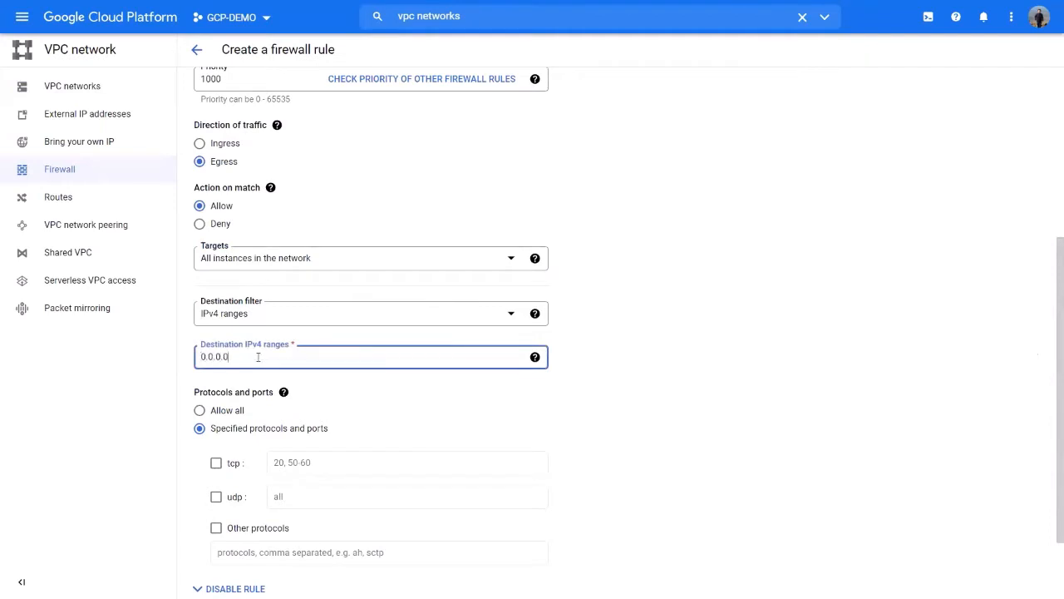
{"action": "type", "text": "/0"}
{"action": "key", "text": "Tab"}
Allow all protocols and ports for the rule, and cancel the rule's creation
{"action": "scroll", "coordinate": [214, 324], "scroll_direction": "down", "scroll_amount": 3}
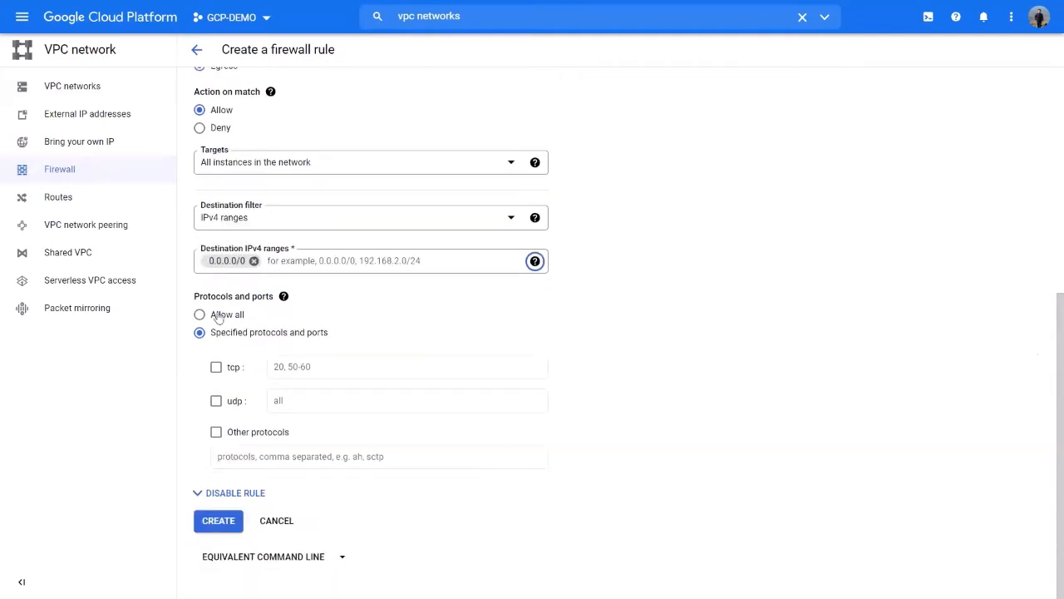
{"action": "left_click", "coordinate": [214, 315]}
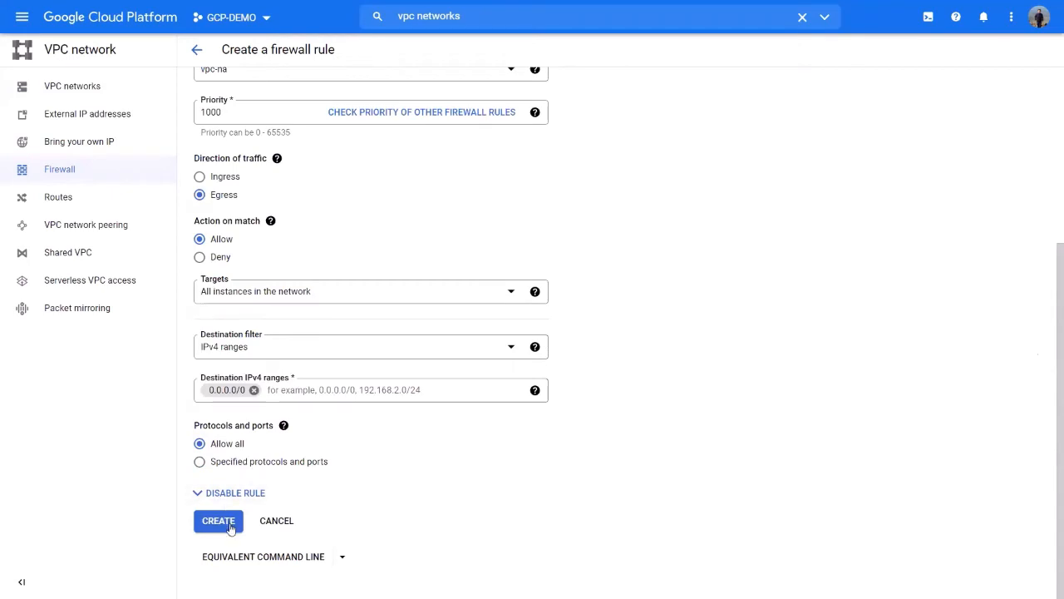
{"action": "left_click", "coordinate": [268, 520]}
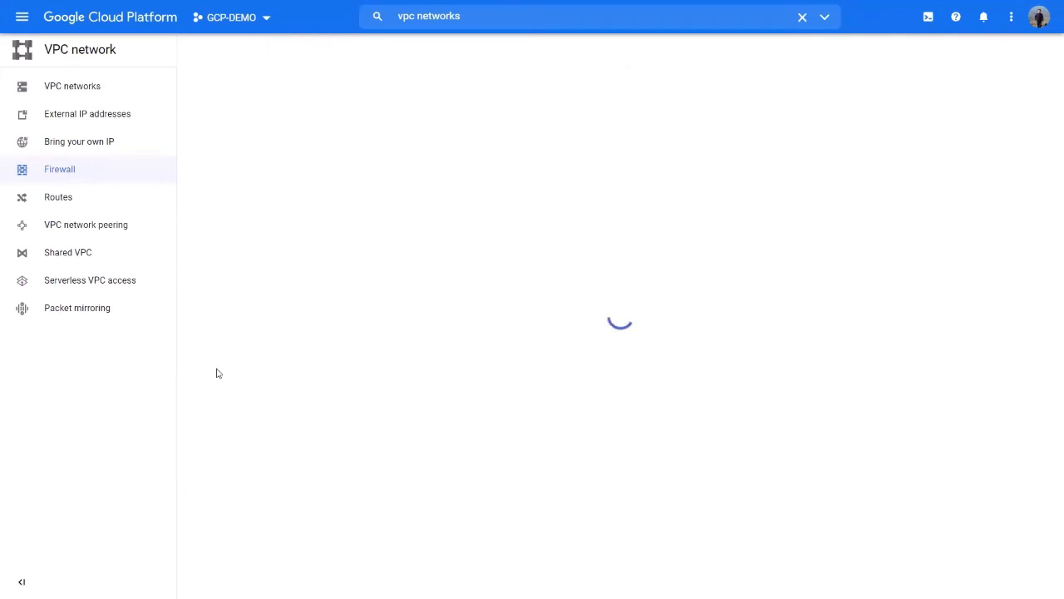
Search the console for compute and open the Add VM Instance page
{"action": "scroll", "coordinate": [325, 474], "scroll_direction": "down", "scroll_amount": 2}
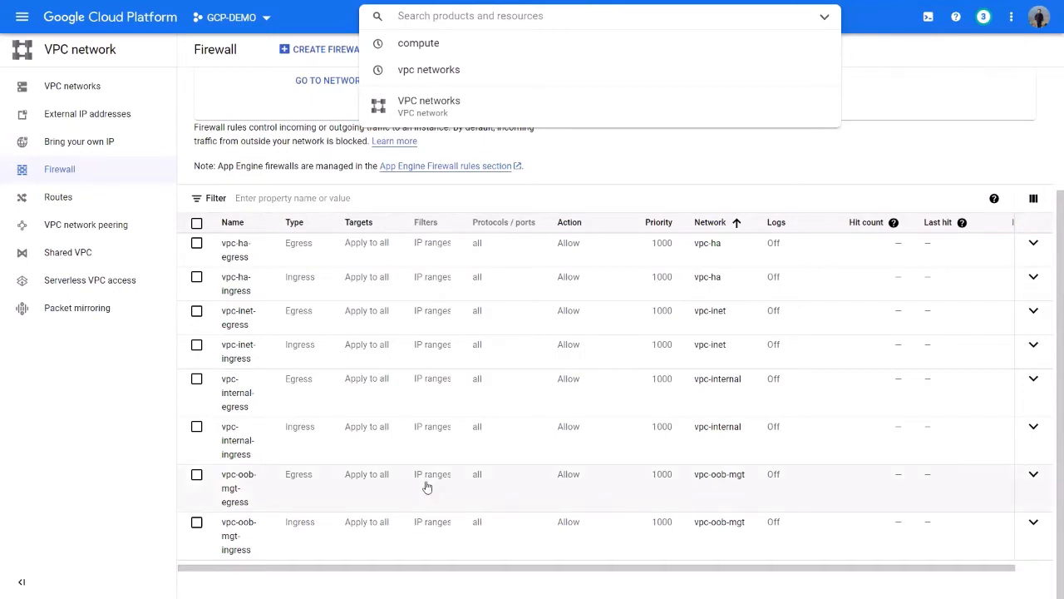
{"action": "type", "text": "compute"}
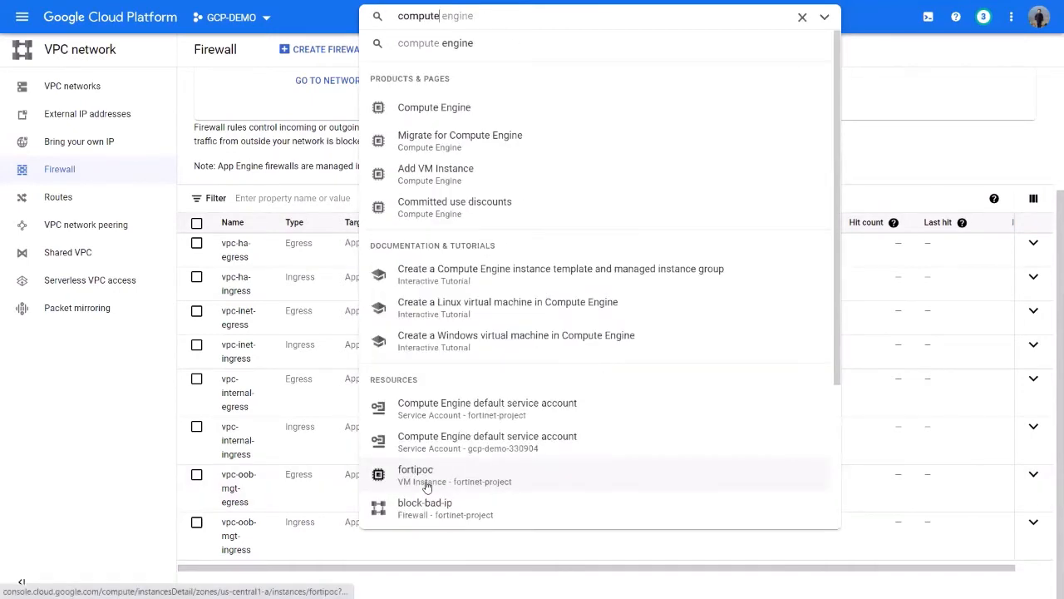
{"action": "left_click", "coordinate": [423, 180]}
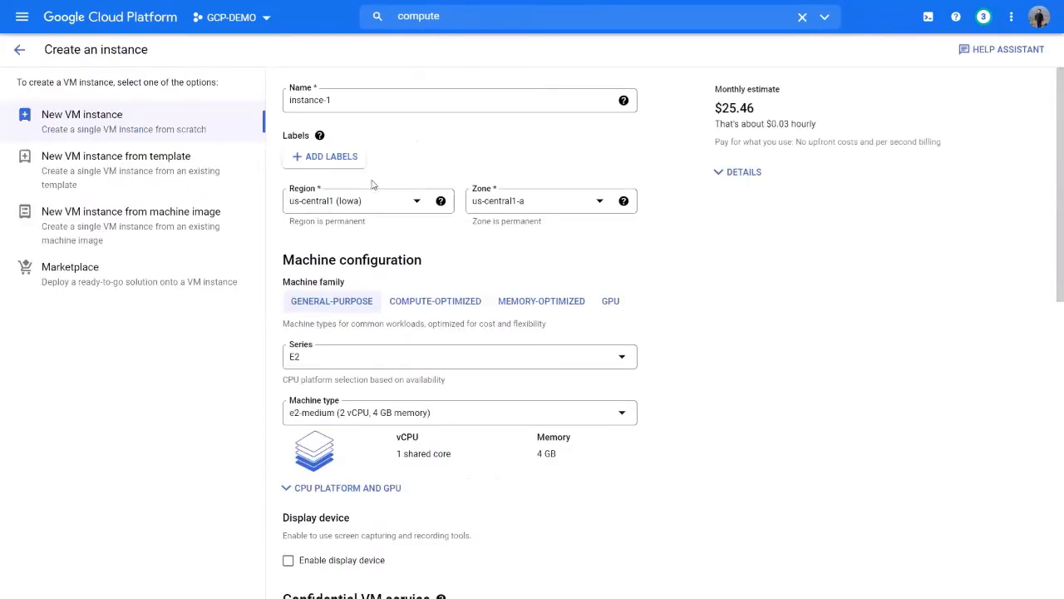
Name the new VM instance fgt-01
{"action": "double_click", "coordinate": [345, 98]}
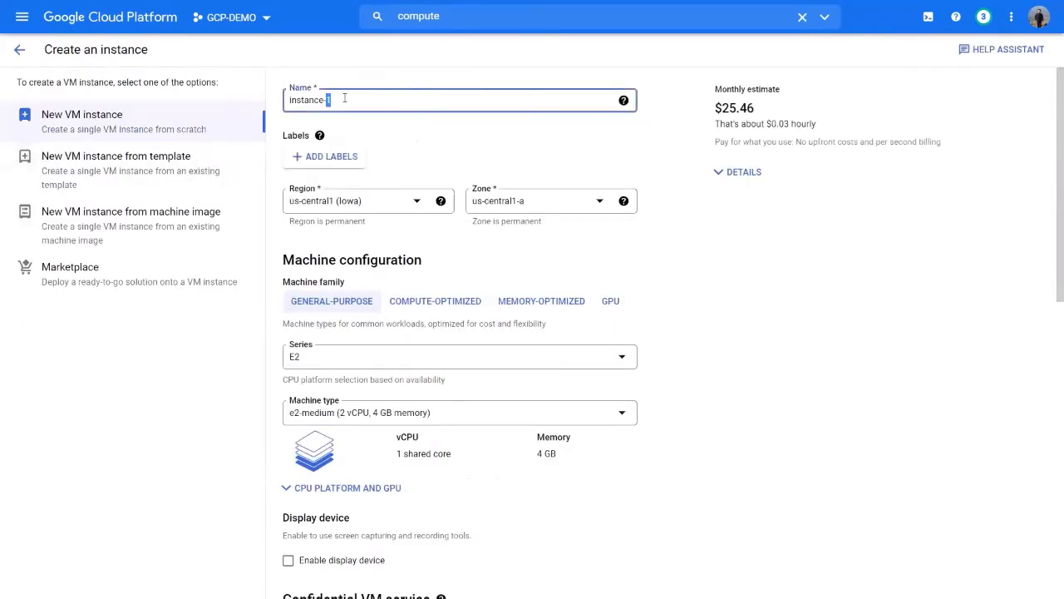
{"action": "triple_click", "coordinate": [344, 98]}
{"action": "key", "text": "BackSpace"}
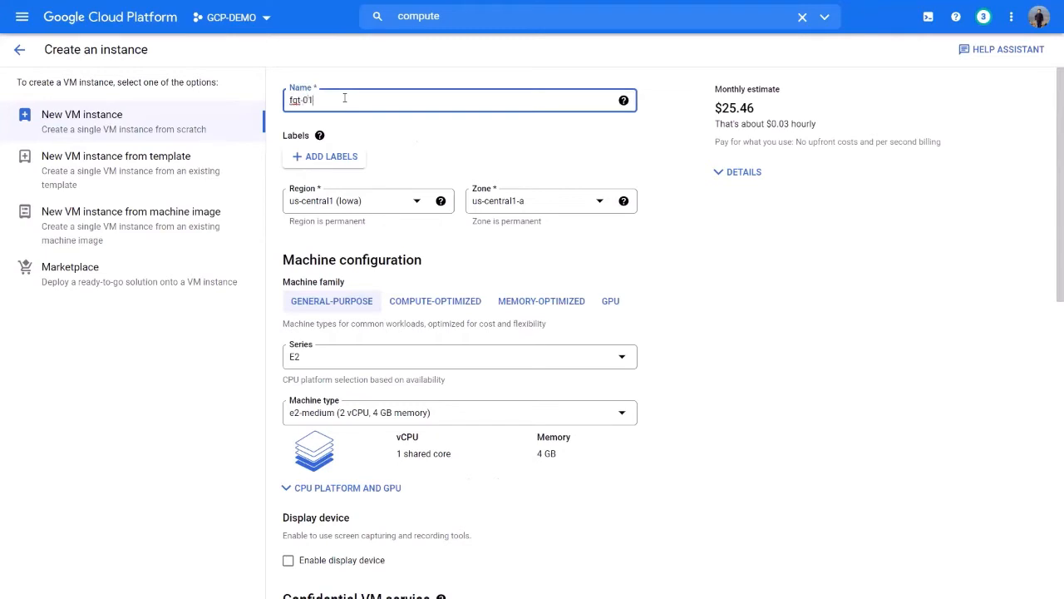
Set the instance's region to asia-southeast2 (Jakarta)
{"action": "left_click", "coordinate": [394, 208]}
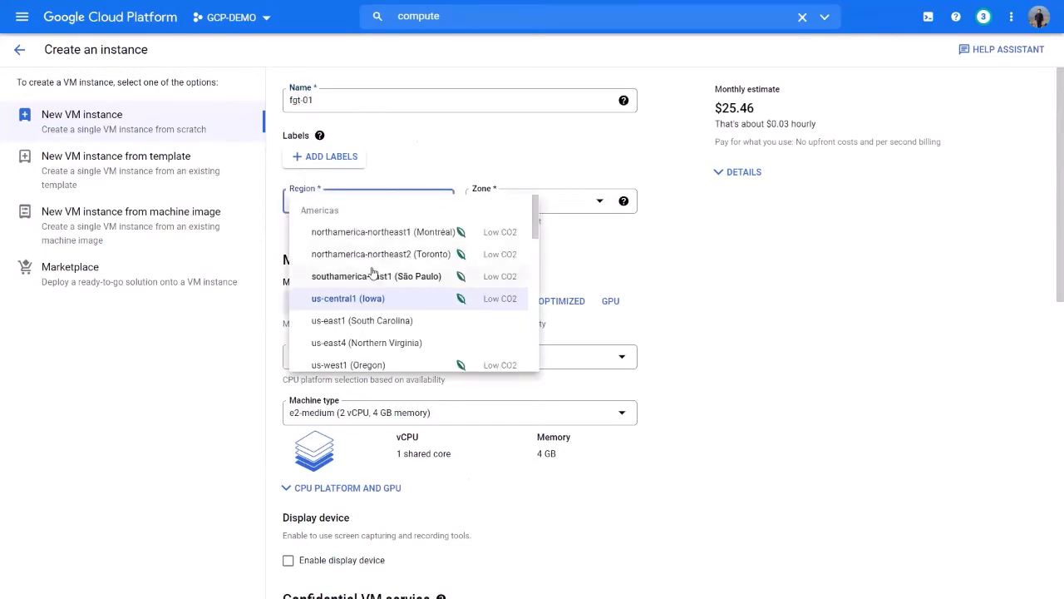
{"action": "scroll", "coordinate": [385, 311], "scroll_direction": "down", "scroll_amount": 5}
{"action": "scroll", "coordinate": [385, 311], "scroll_direction": "down", "scroll_amount": 4}
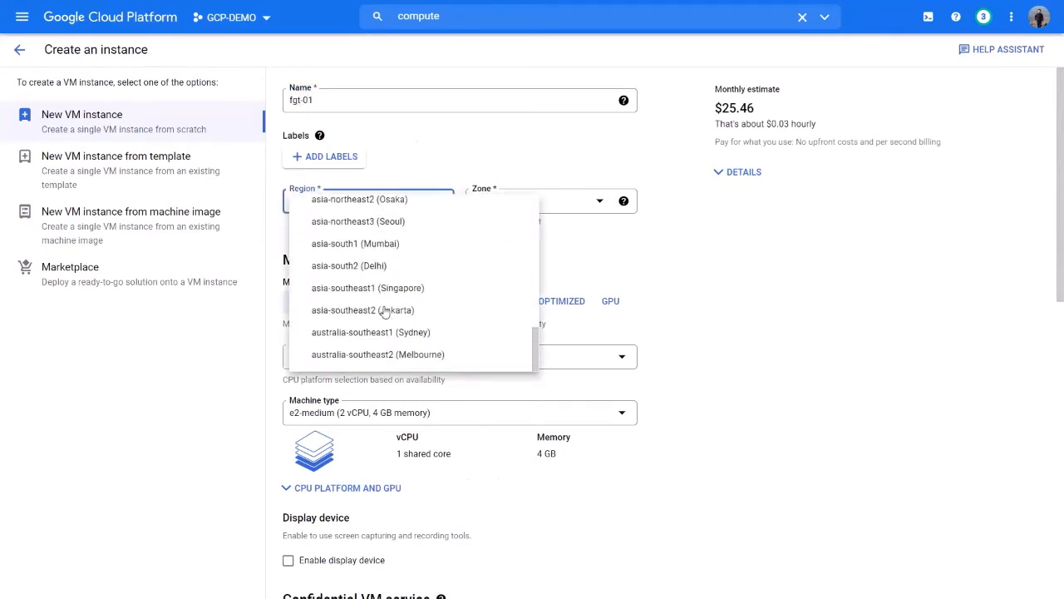
{"action": "scroll", "coordinate": [381, 258], "scroll_direction": "up", "scroll_amount": 2}
{"action": "scroll", "coordinate": [383, 278], "scroll_direction": "down", "scroll_amount": 2}
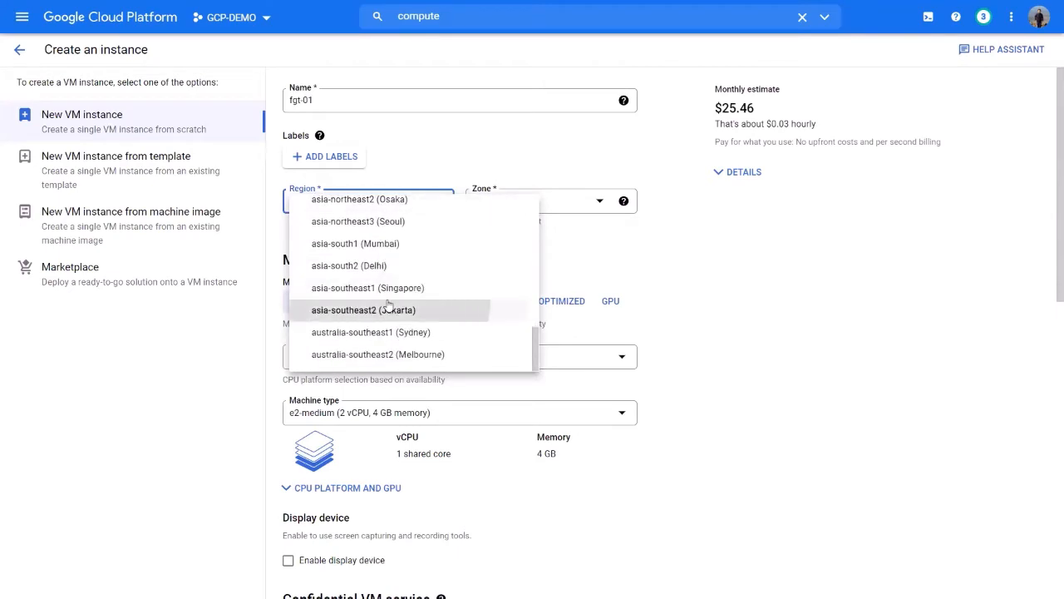
{"action": "left_click", "coordinate": [412, 309]}
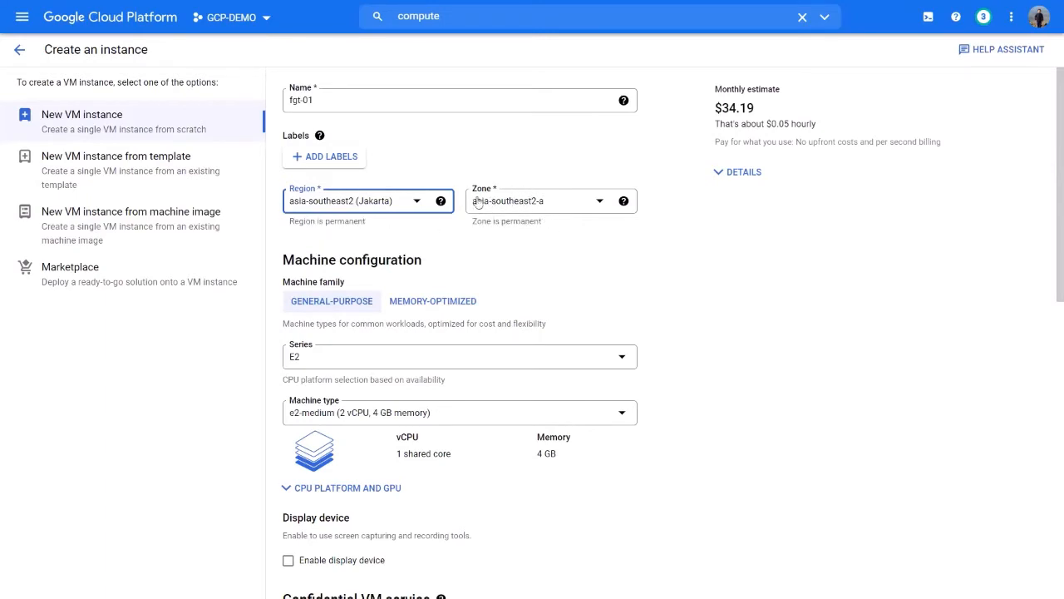
Keep the general-purpose E2 series and set the machine type to e2-standard-4 with 4 vCPU and 16 GB memory
{"action": "scroll", "coordinate": [420, 273], "scroll_direction": "down", "scroll_amount": 1}
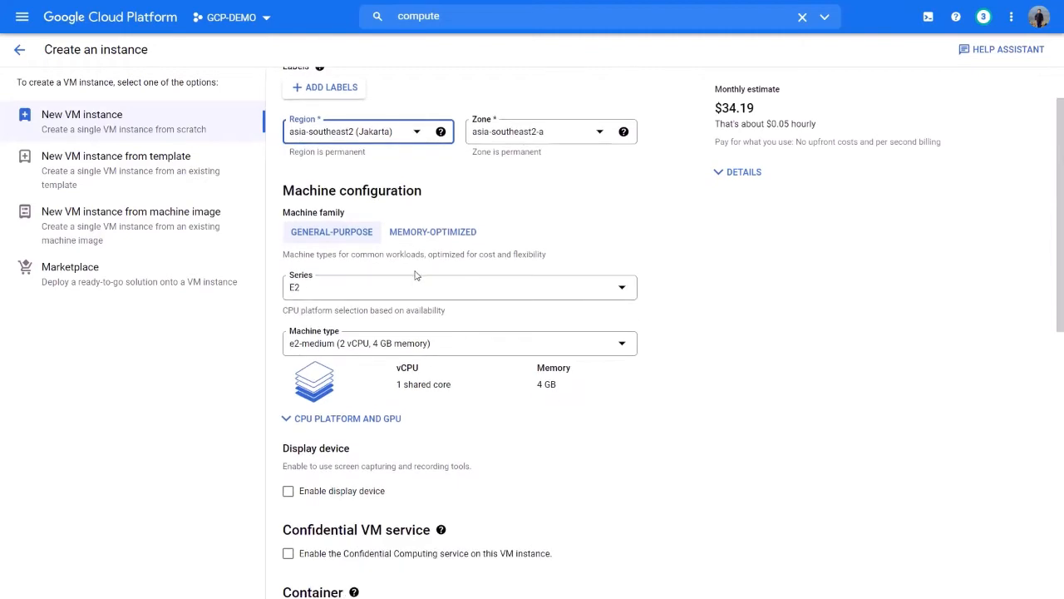
{"action": "left_click", "coordinate": [353, 289]}
{"action": "left_click", "coordinate": [561, 309]}
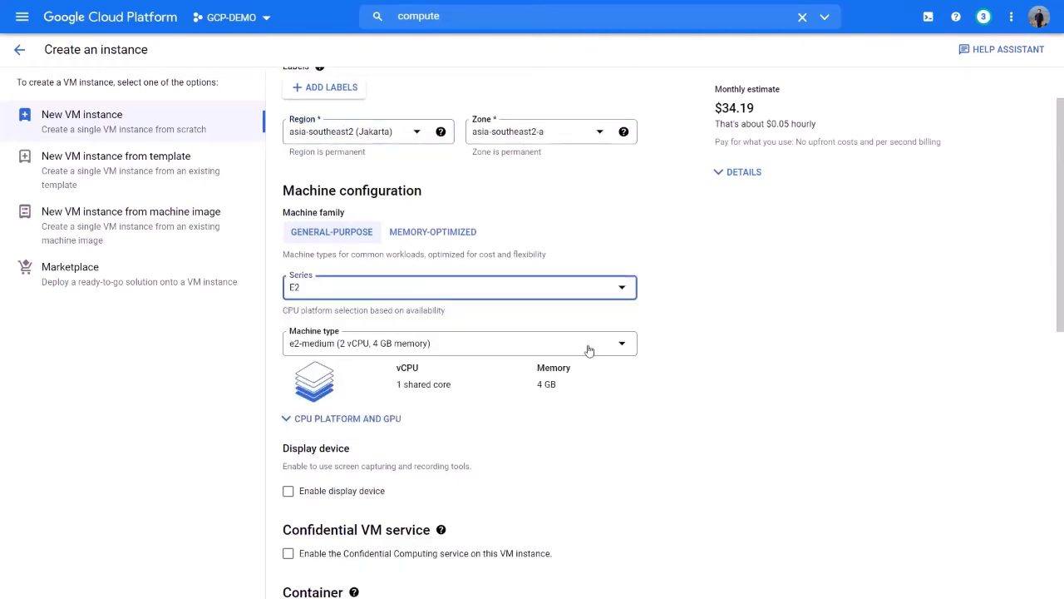
{"action": "left_click", "coordinate": [460, 275]}
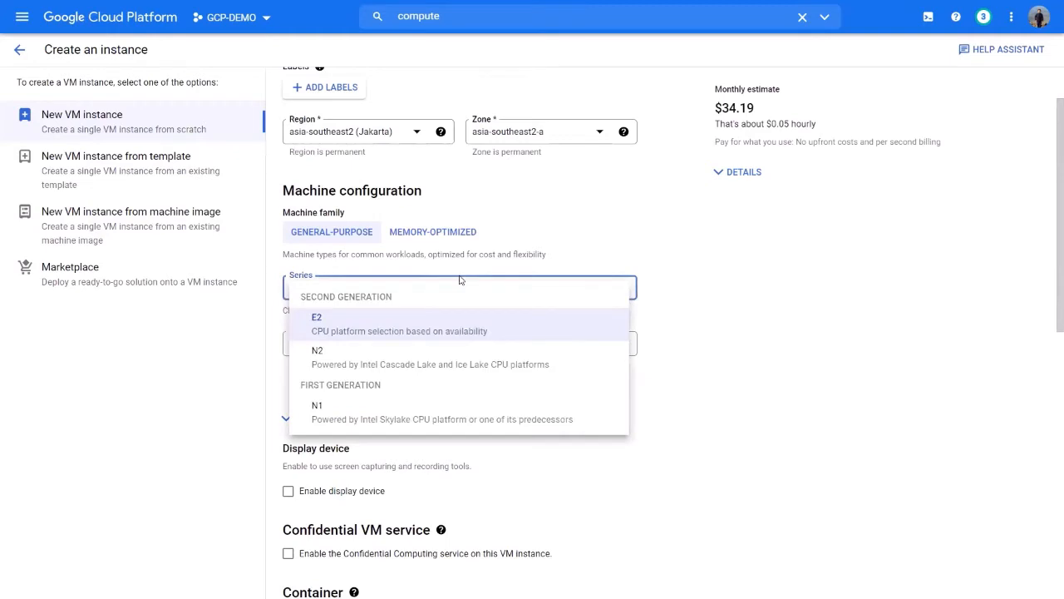
{"action": "left_click", "coordinate": [715, 273]}
{"action": "left_click", "coordinate": [520, 354]}
{"action": "scroll", "coordinate": [444, 394], "scroll_direction": "down", "scroll_amount": 1}
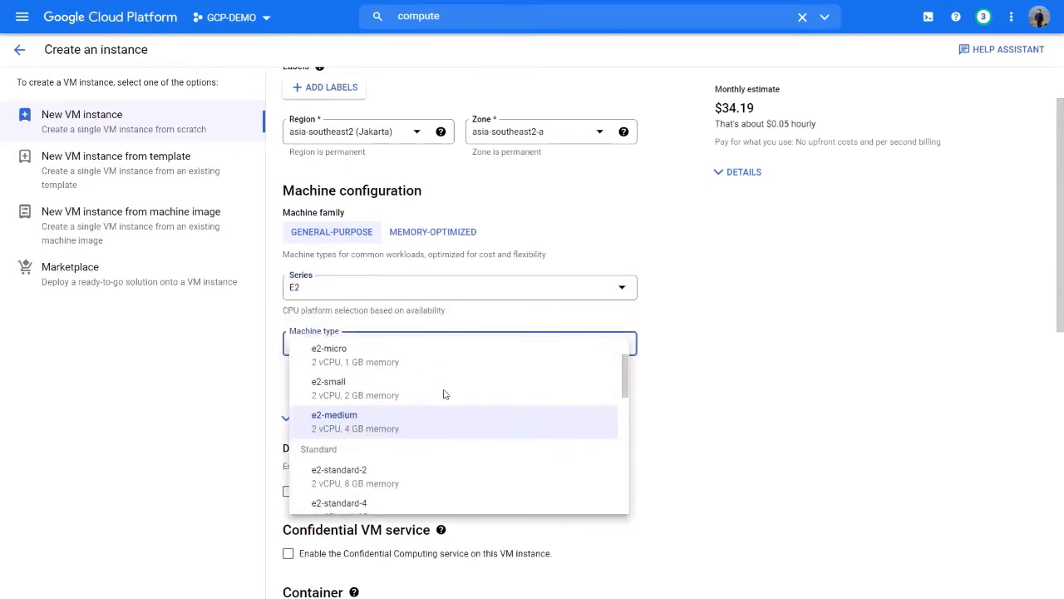
{"action": "scroll", "coordinate": [445, 394], "scroll_direction": "down", "scroll_amount": 2}
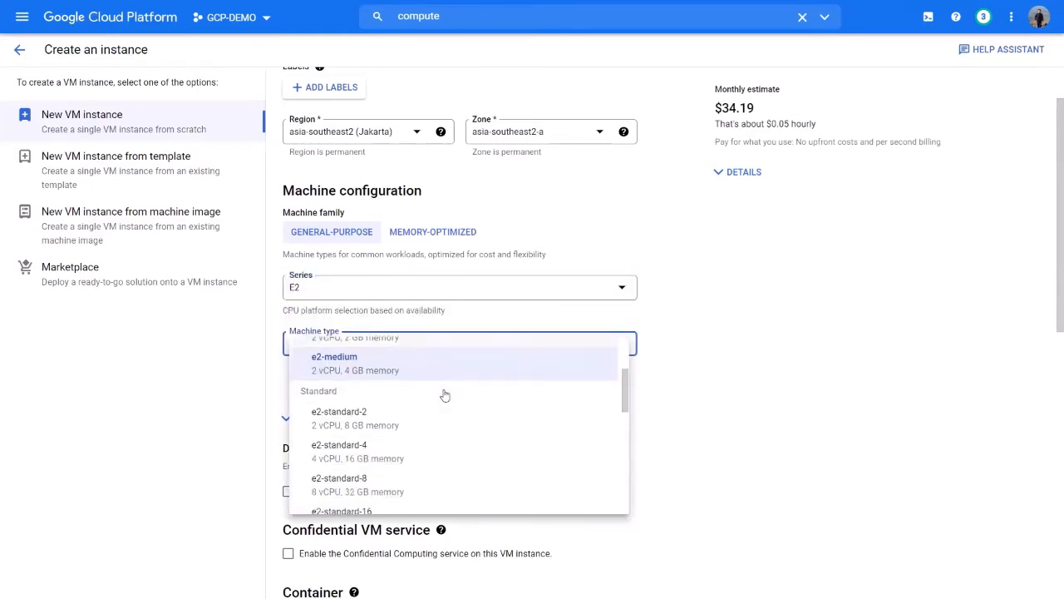
{"action": "left_click", "coordinate": [410, 449]}
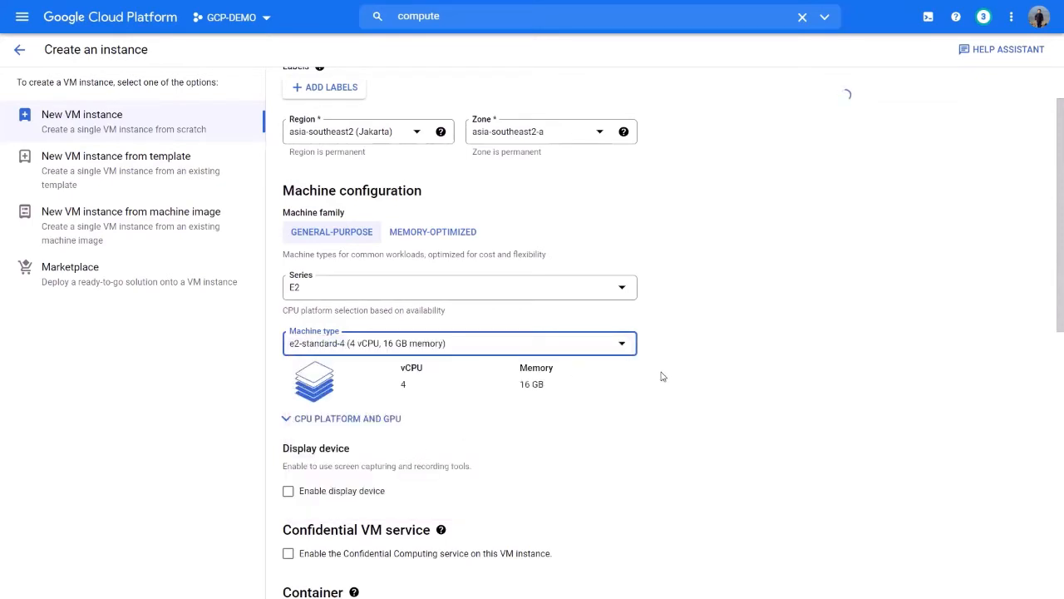
Check the monthly cost estimate and review the machine configuration, container and boot disk settings
{"action": "scroll", "coordinate": [758, 366], "scroll_direction": "up", "scroll_amount": 2}
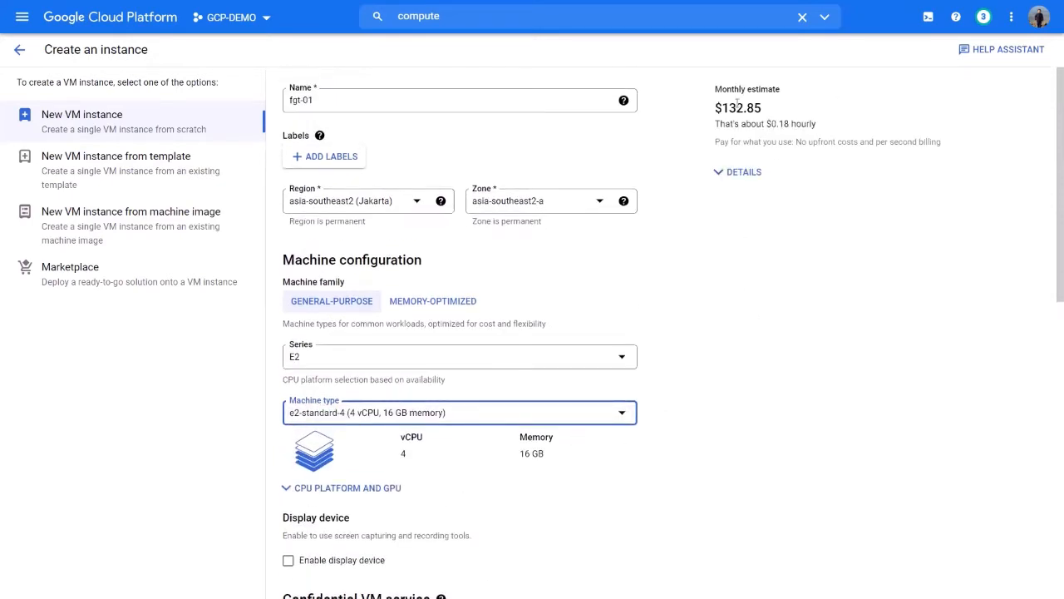
{"action": "scroll", "coordinate": [413, 424], "scroll_direction": "down", "scroll_amount": 2}
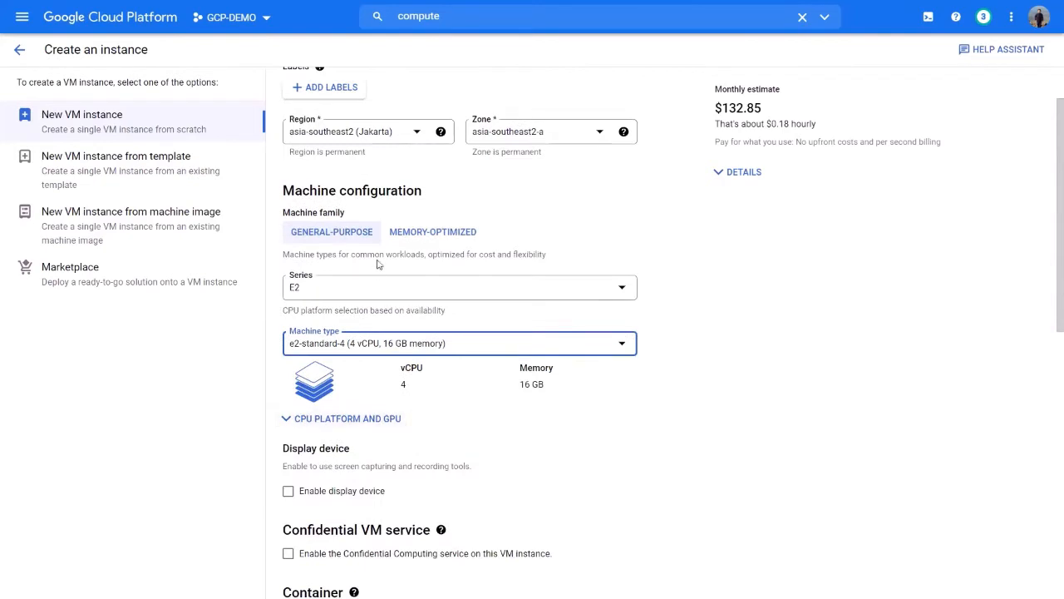
{"action": "scroll", "coordinate": [435, 297], "scroll_direction": "down", "scroll_amount": 2}
{"action": "scroll", "coordinate": [339, 375], "scroll_direction": "down", "scroll_amount": 2}
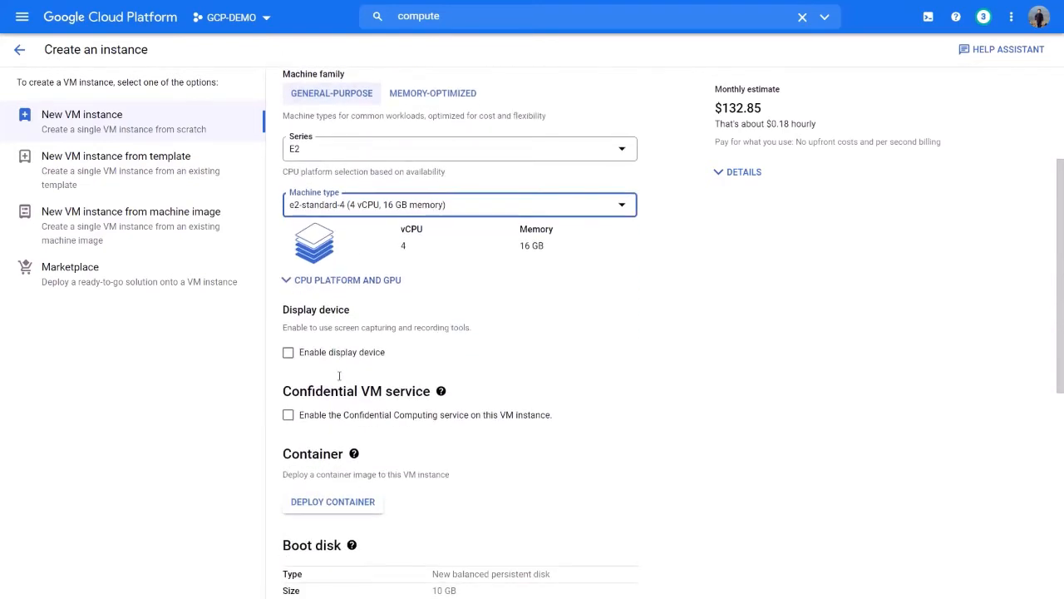
{"action": "scroll", "coordinate": [332, 372], "scroll_direction": "down", "scroll_amount": 4}
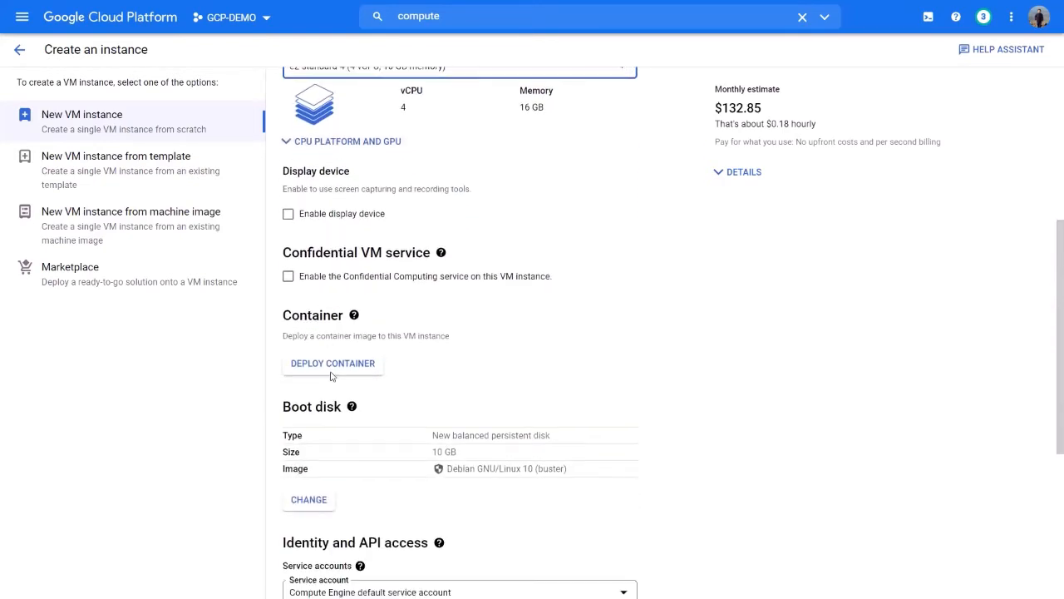
{"action": "scroll", "coordinate": [331, 379], "scroll_direction": "down", "scroll_amount": 2}
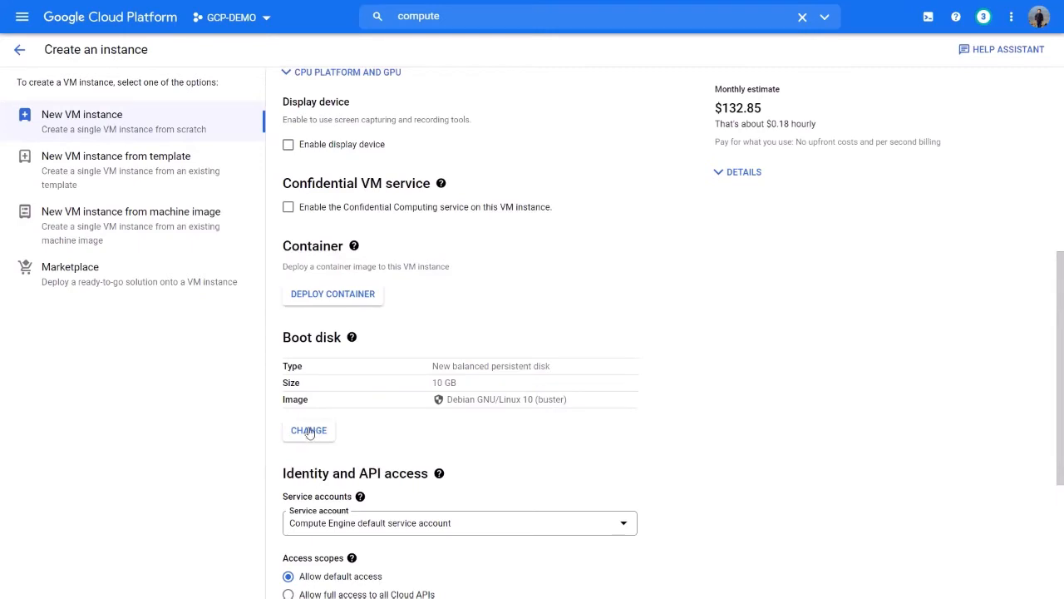
{"action": "scroll", "coordinate": [330, 387], "scroll_direction": "up", "scroll_amount": 2}
{"action": "scroll", "coordinate": [340, 379], "scroll_direction": "up", "scroll_amount": 2}
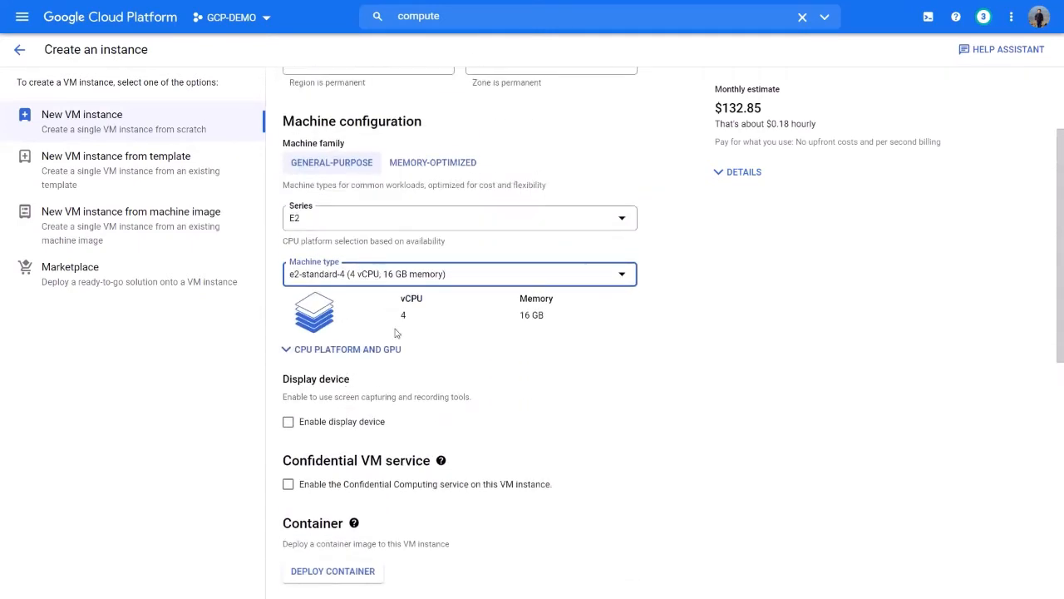
{"action": "scroll", "coordinate": [394, 446], "scroll_direction": "down", "scroll_amount": 2}
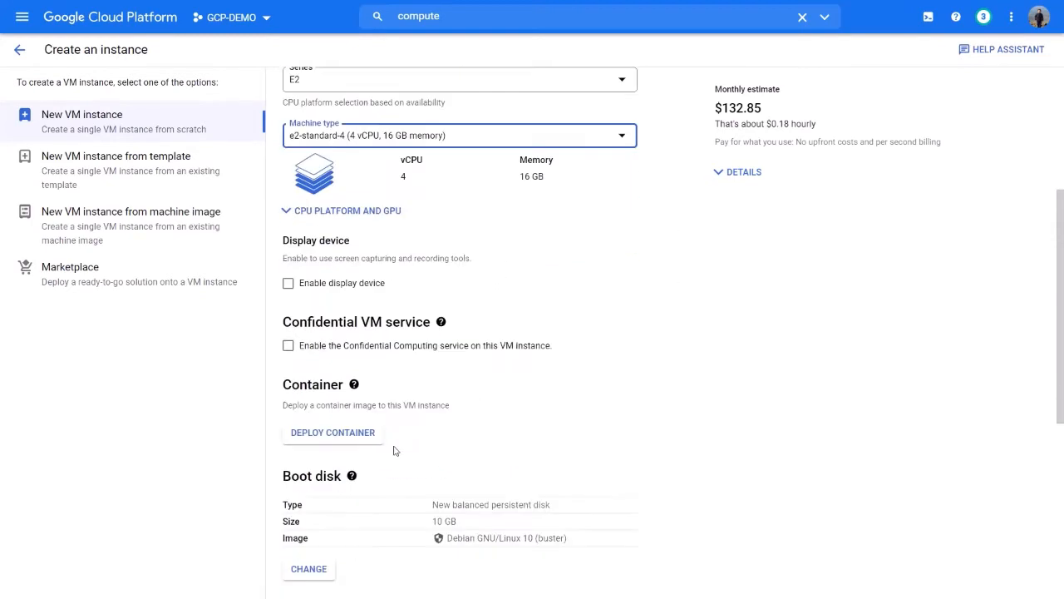
{"action": "scroll", "coordinate": [361, 444], "scroll_direction": "down", "scroll_amount": 2}
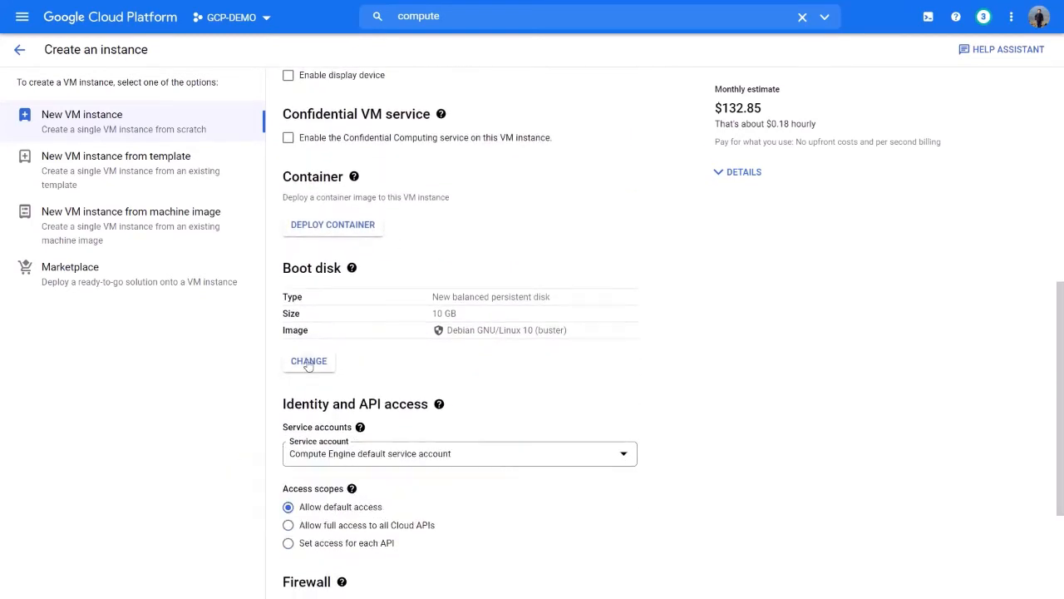
Change the boot disk to the custom image fgt-647 from the GCP-DEMO project, keeping the default disk options
{"action": "left_click", "coordinate": [308, 361]}
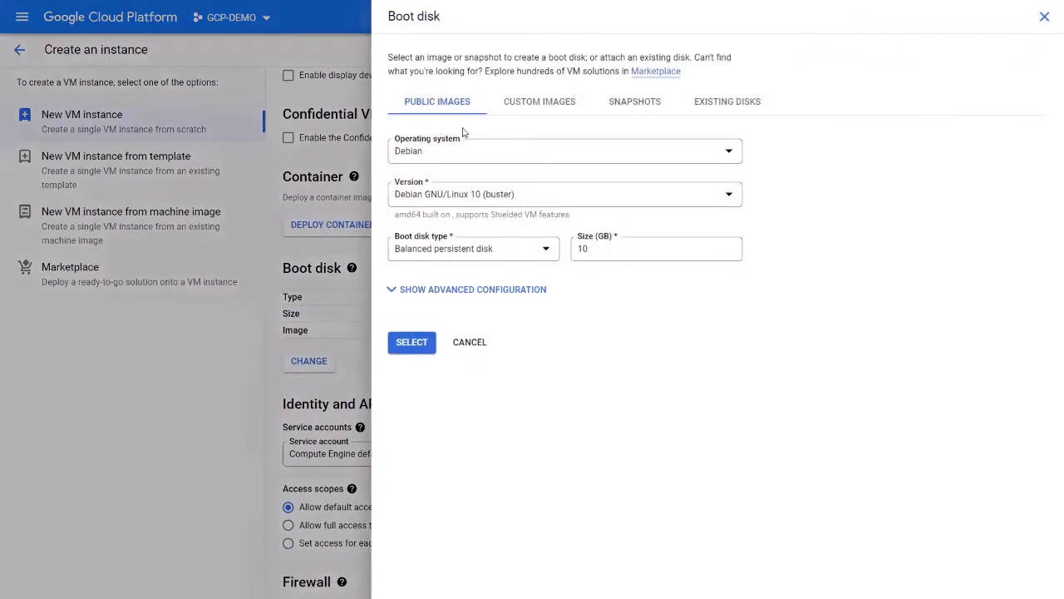
{"action": "left_click", "coordinate": [529, 105]}
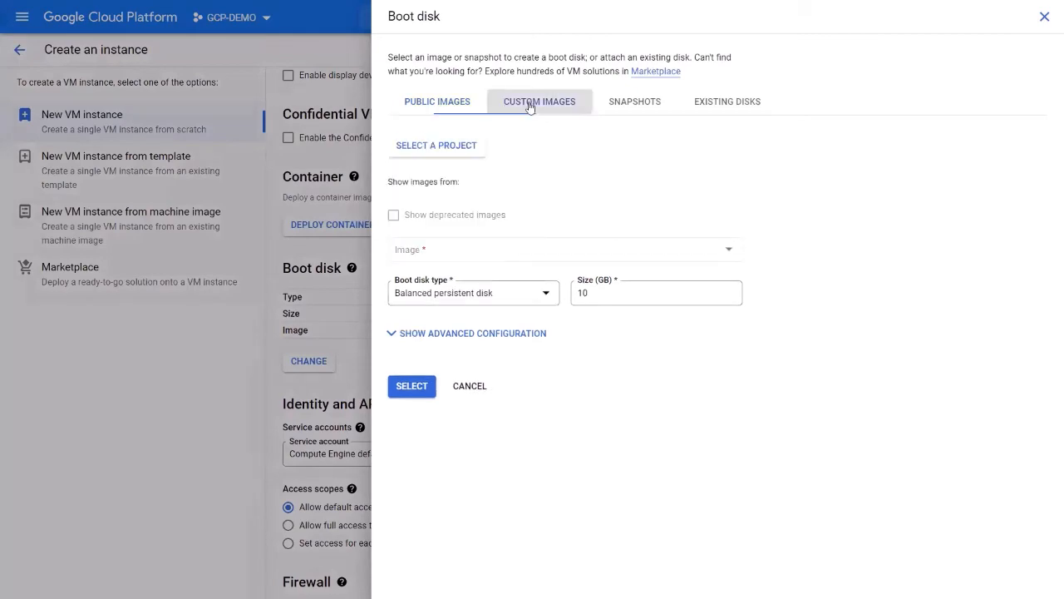
{"action": "left_click", "coordinate": [418, 144]}
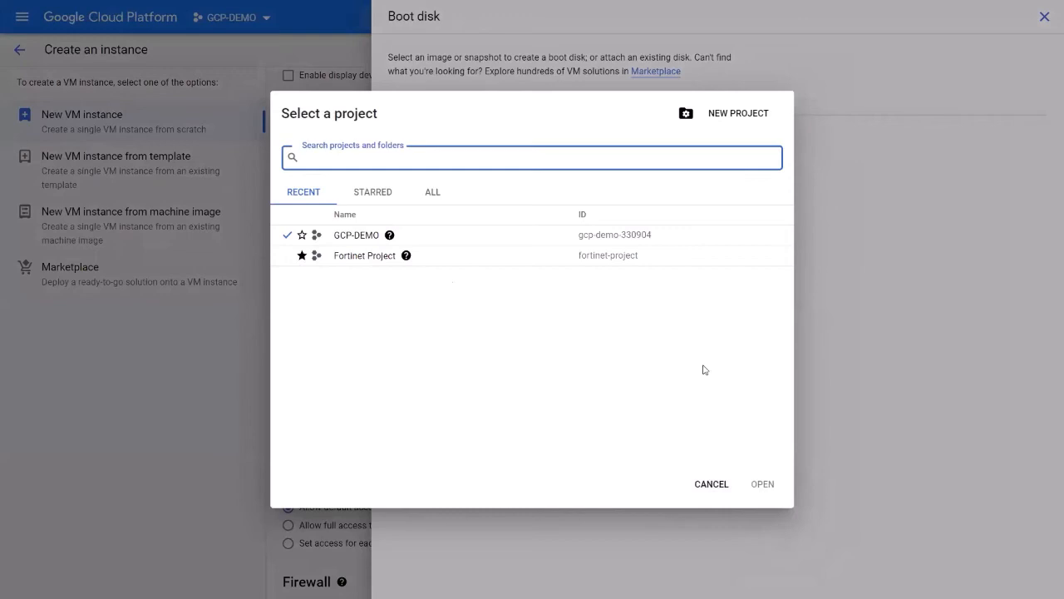
{"action": "left_click", "coordinate": [356, 236]}
{"action": "left_click", "coordinate": [577, 249]}
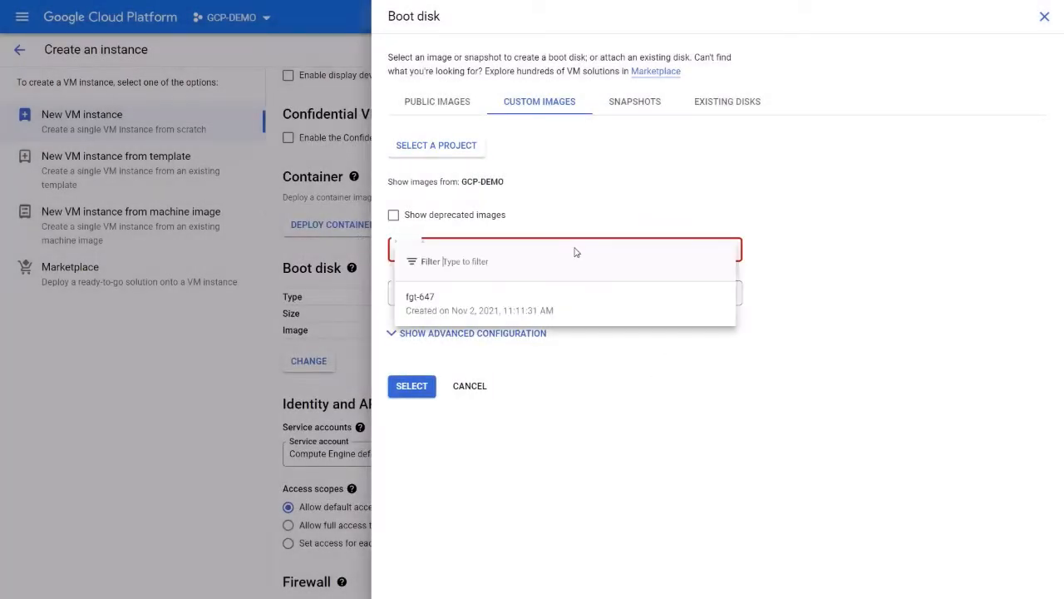
{"action": "left_click", "coordinate": [549, 310]}
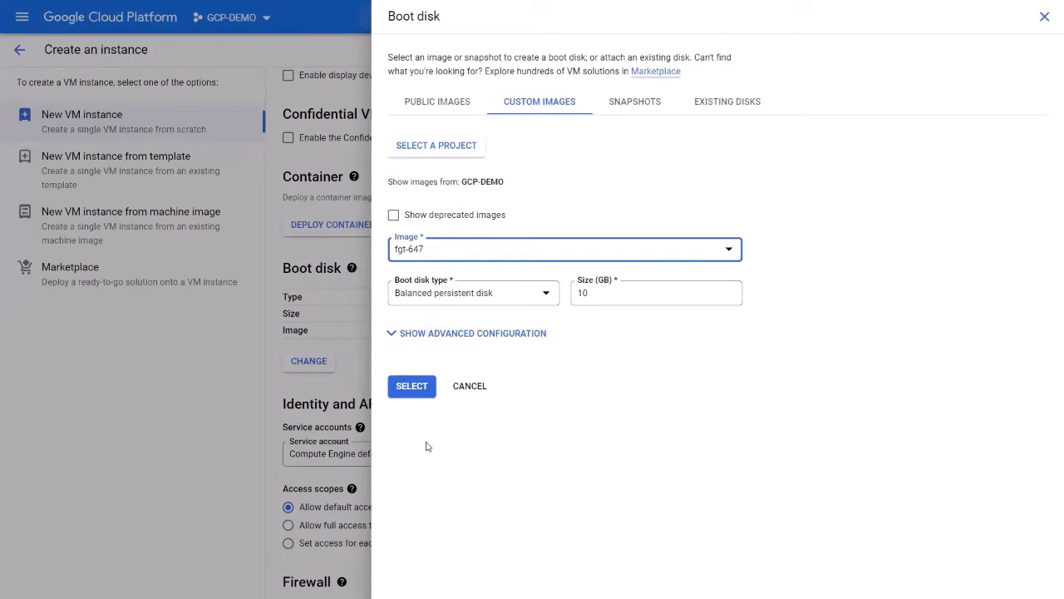
{"action": "left_click", "coordinate": [421, 339]}
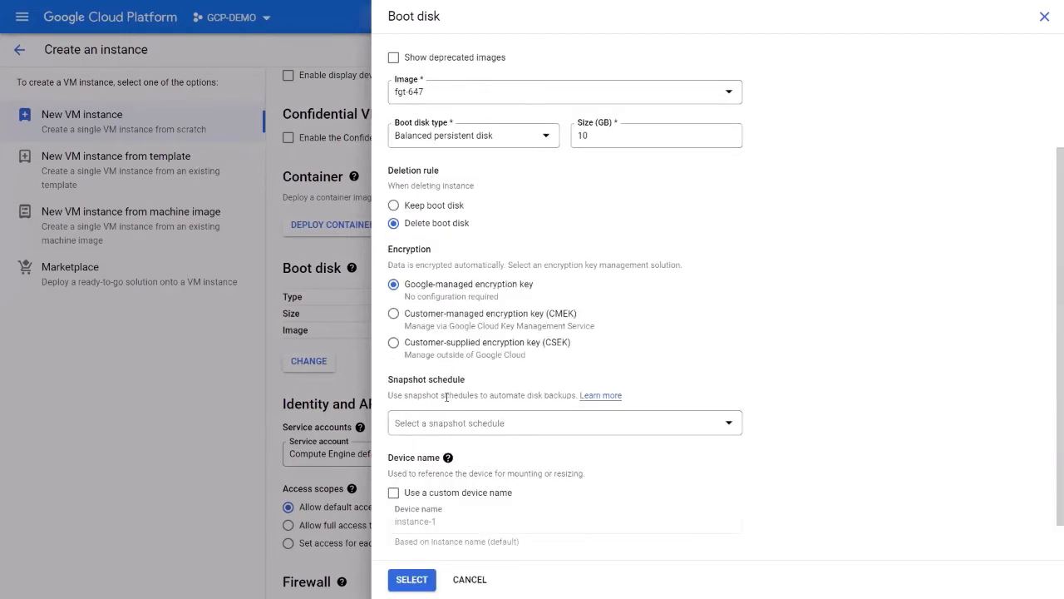
{"action": "scroll", "coordinate": [439, 419], "scroll_direction": "down", "scroll_amount": 1}
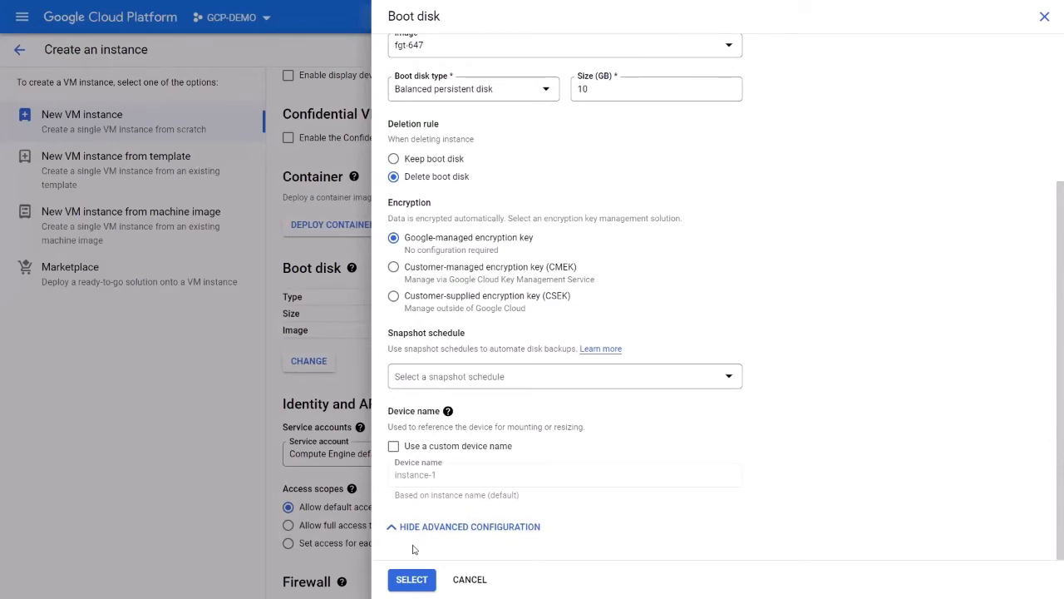
{"action": "left_click", "coordinate": [413, 578]}
Allow the instance full access to all Cloud APIs and permit HTTP and HTTPS traffic through the firewall
{"action": "scroll", "coordinate": [393, 396], "scroll_direction": "down", "scroll_amount": 1}
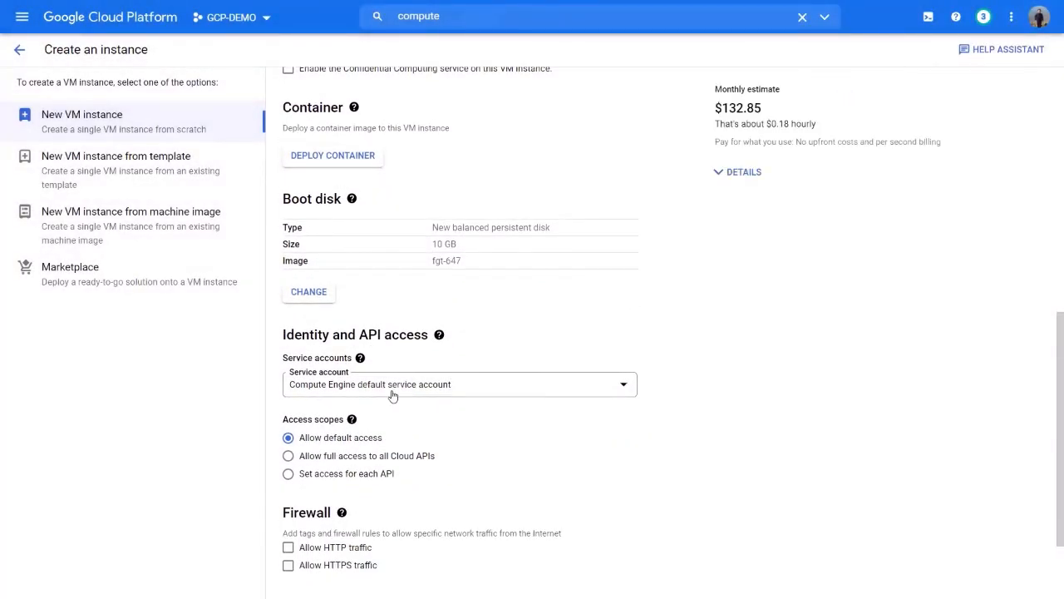
{"action": "scroll", "coordinate": [394, 395], "scroll_direction": "down", "scroll_amount": 2}
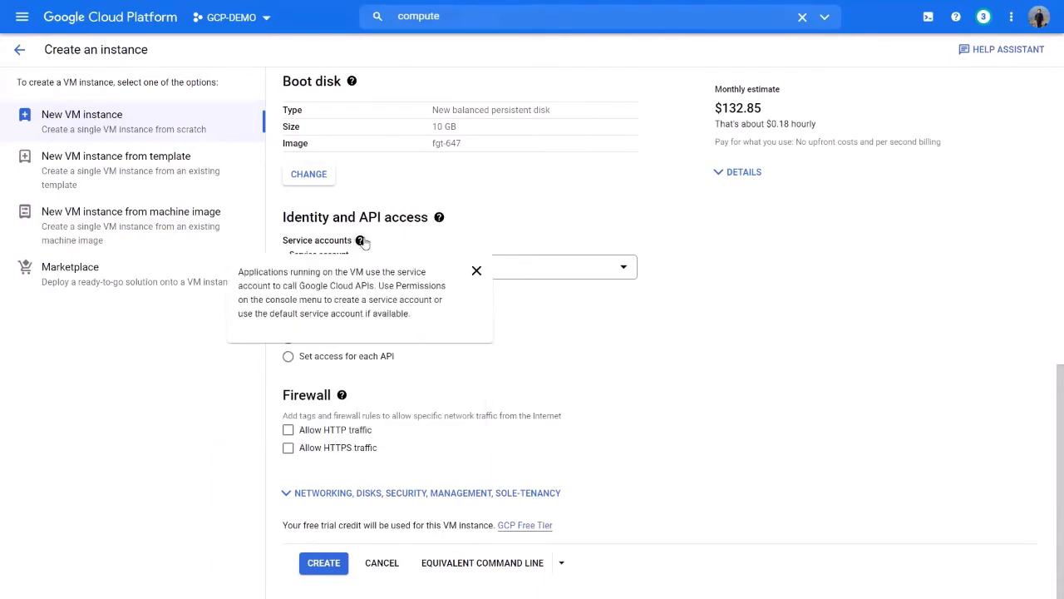
{"action": "left_click", "coordinate": [539, 266]}
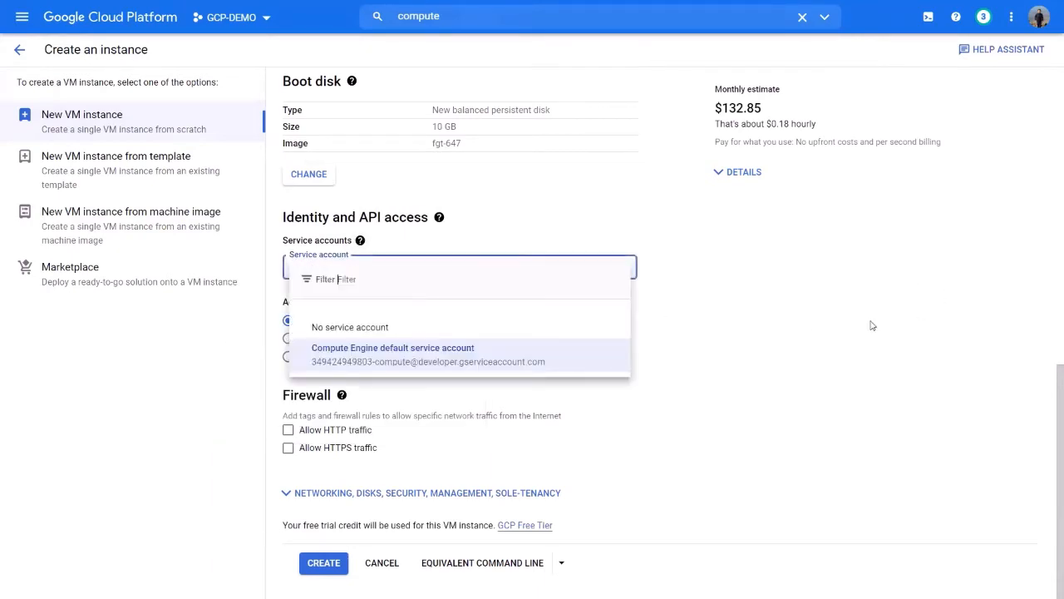
{"action": "left_click", "coordinate": [841, 341]}
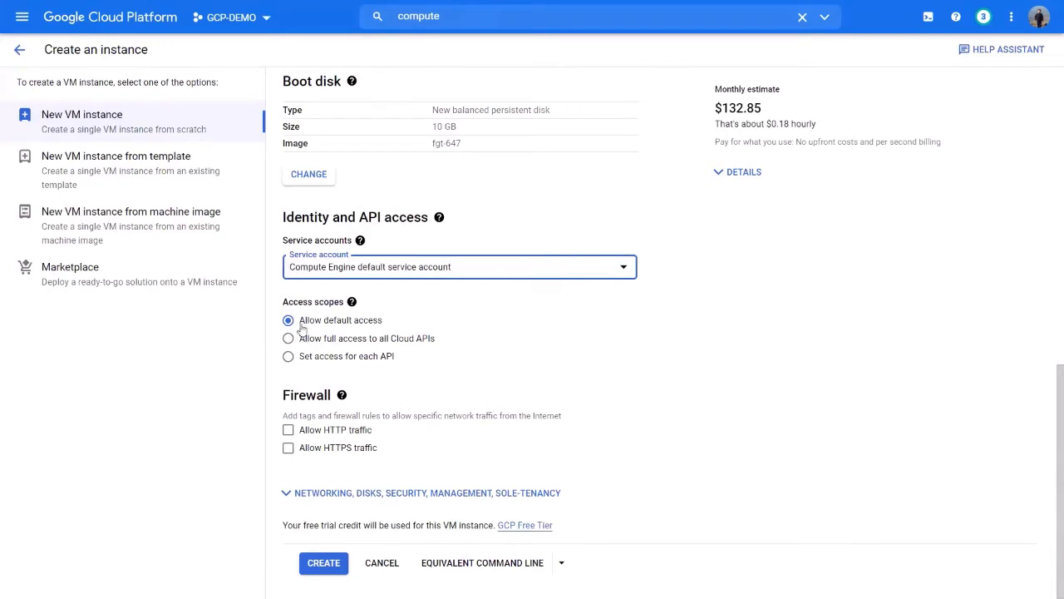
{"action": "left_click", "coordinate": [344, 341]}
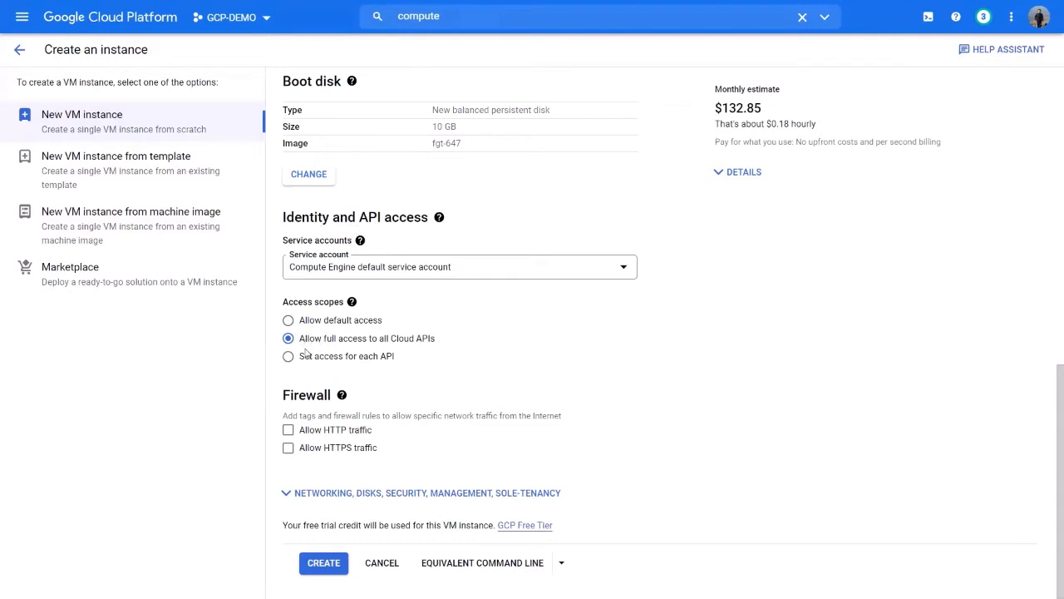
{"action": "left_click", "coordinate": [288, 430]}
{"action": "left_click", "coordinate": [287, 447]}
Expand the instance's advanced networking settings and set the custom hostname to fgt-01.ftnt.lab
{"action": "left_click", "coordinate": [416, 492]}
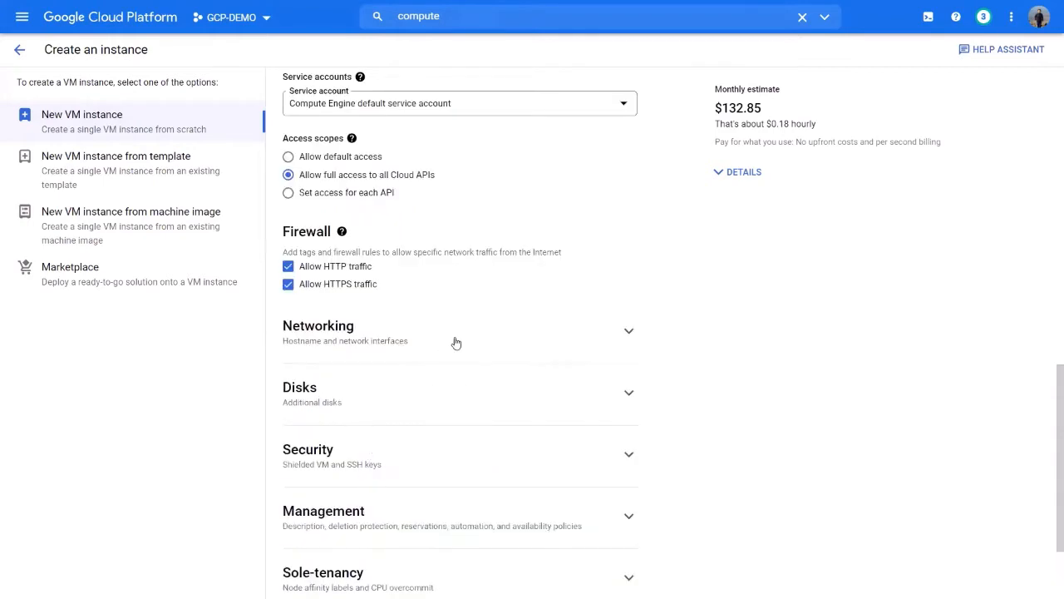
{"action": "left_click", "coordinate": [487, 209]}
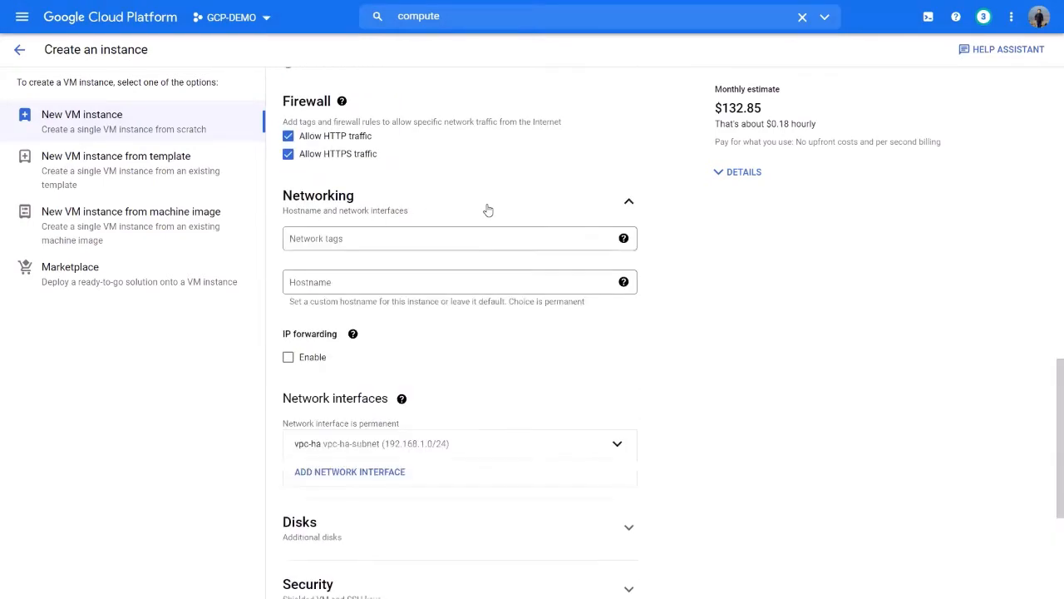
{"action": "left_click", "coordinate": [395, 276]}
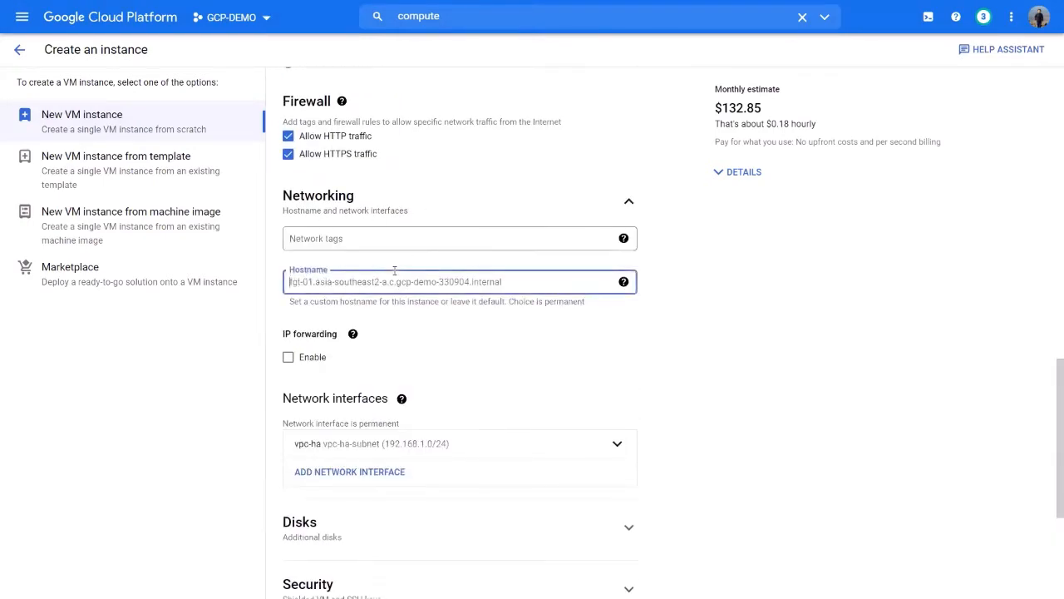
{"action": "type", "text": "fgt-01.ftnt.lab"}
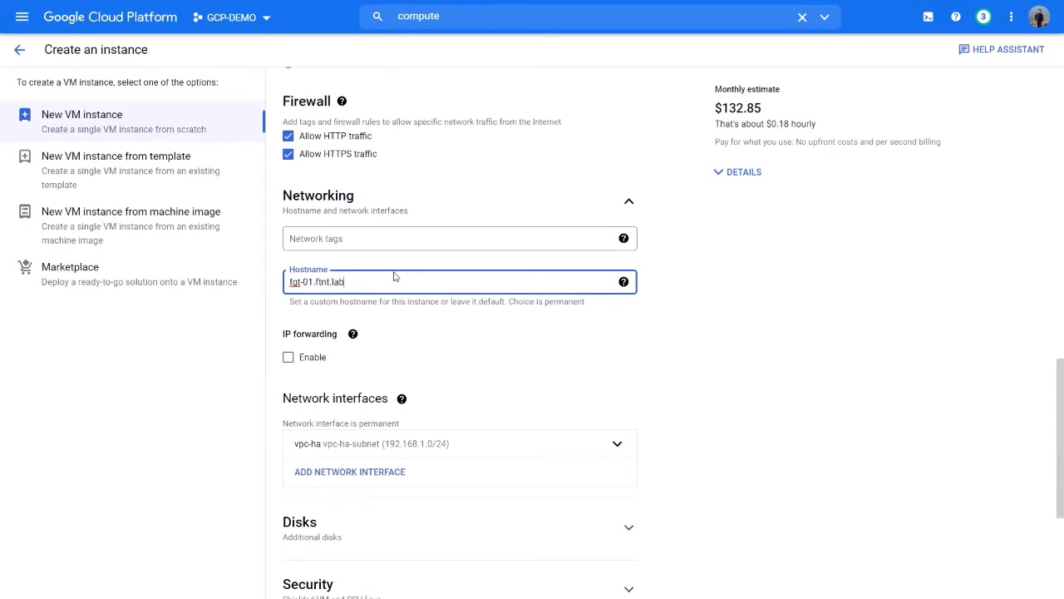
{"action": "key", "text": "Tab"}
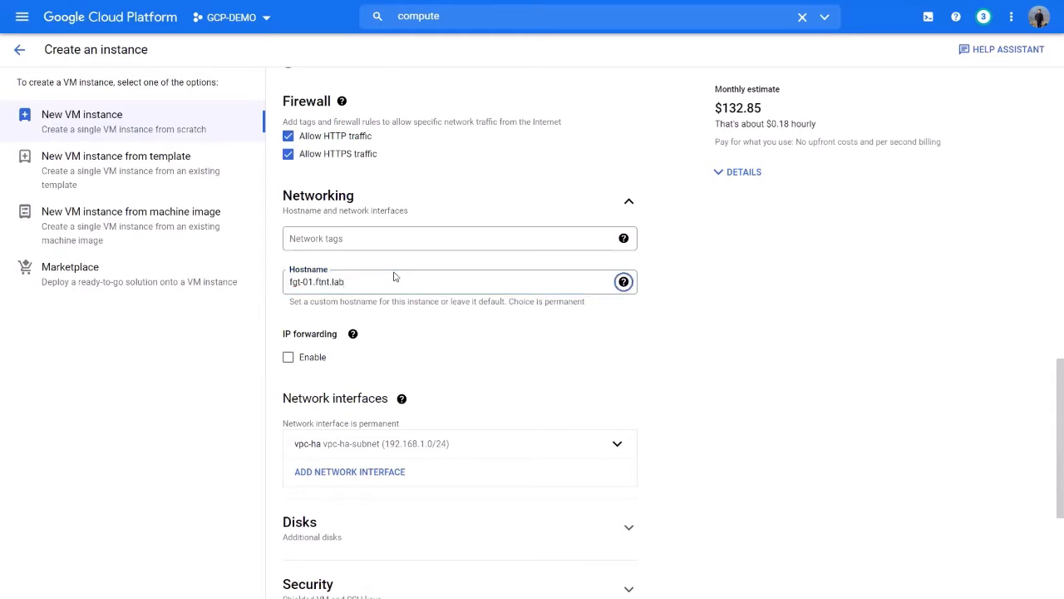
Enable IP forwarding for the instance in its networking settings
{"action": "scroll", "coordinate": [353, 337], "scroll_direction": "down", "scroll_amount": 1}
{"action": "left_click", "coordinate": [288, 288]}
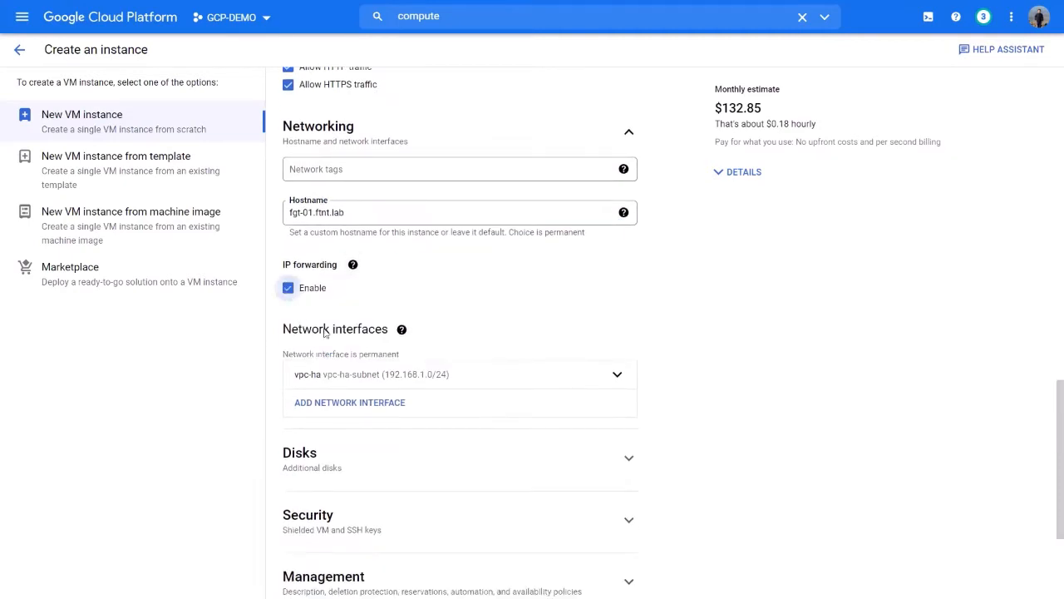
{"action": "scroll", "coordinate": [343, 350], "scroll_direction": "down", "scroll_amount": 1}
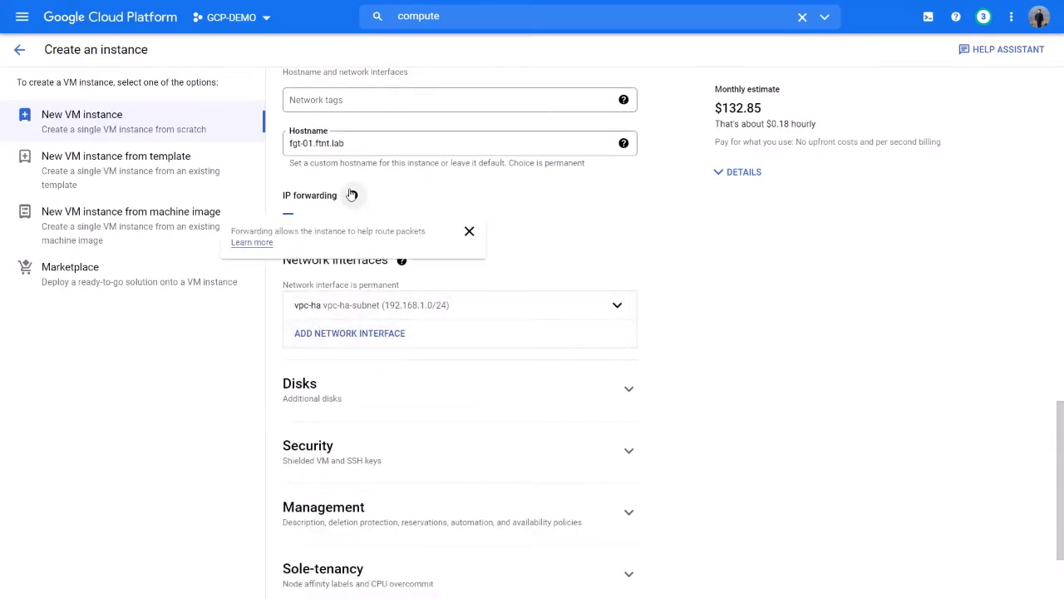
{"action": "scroll", "coordinate": [466, 315], "scroll_direction": "up", "scroll_amount": 2}
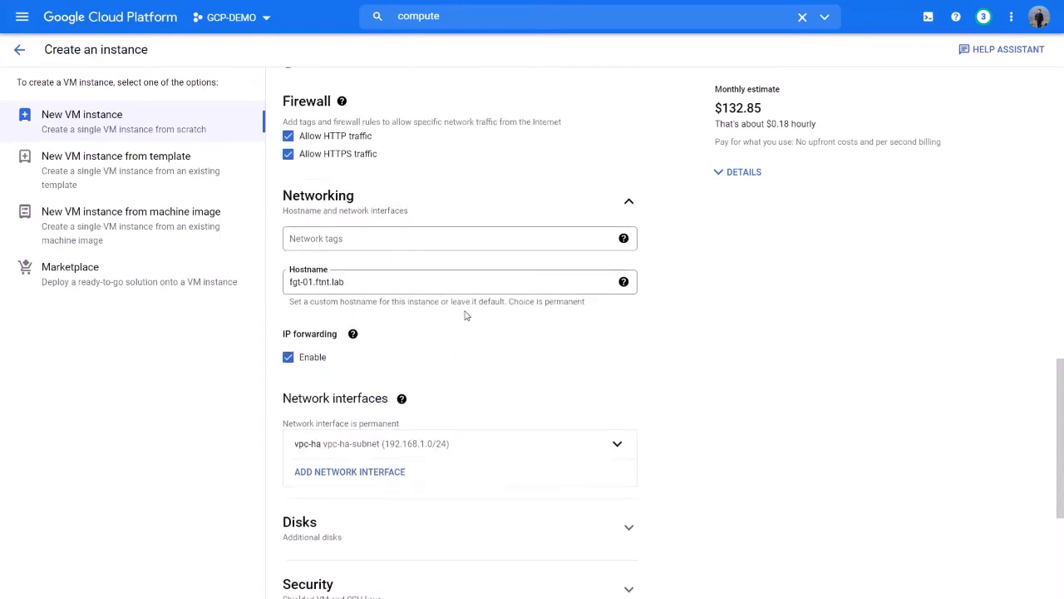
Edit the instance's existing network interface and set its network to vpc-inet
{"action": "scroll", "coordinate": [466, 316], "scroll_direction": "down", "scroll_amount": 3}
{"action": "left_click", "coordinate": [368, 235]}
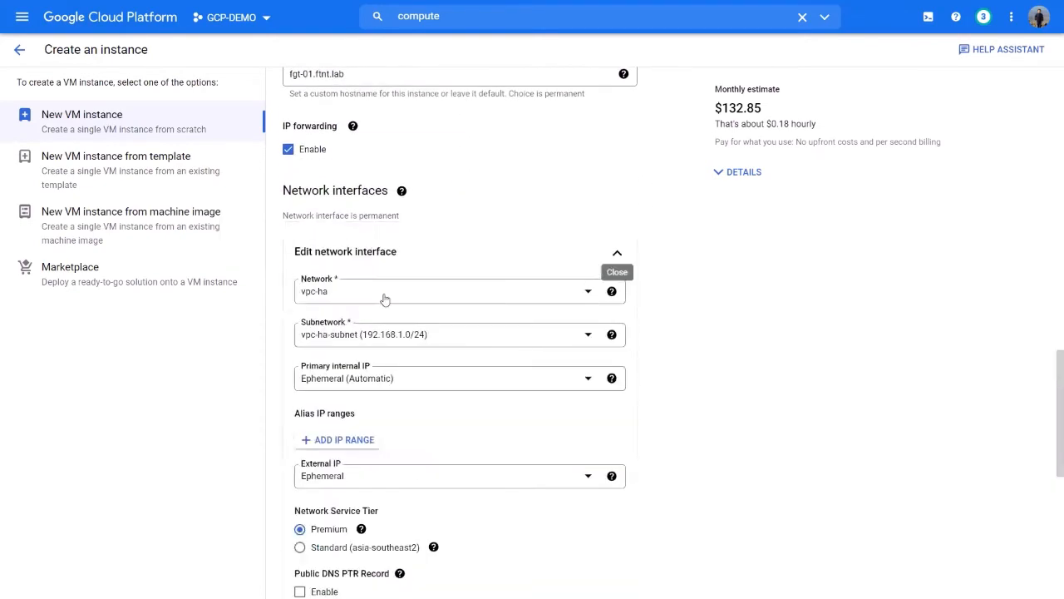
{"action": "left_click", "coordinate": [387, 288]}
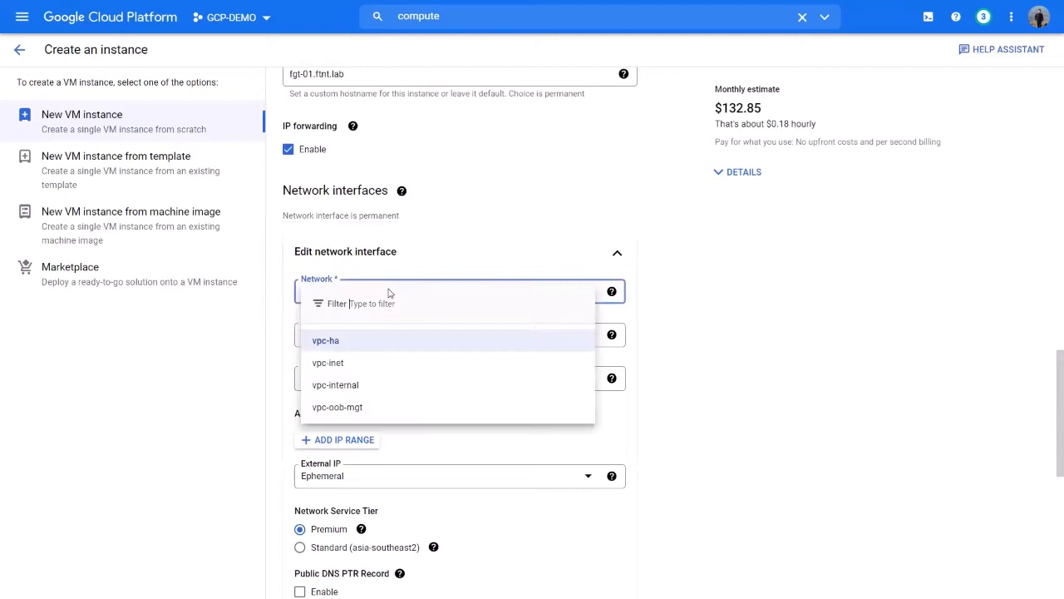
{"action": "left_click", "coordinate": [363, 374]}
{"action": "scroll", "coordinate": [661, 372], "scroll_direction": "down", "scroll_amount": 1}
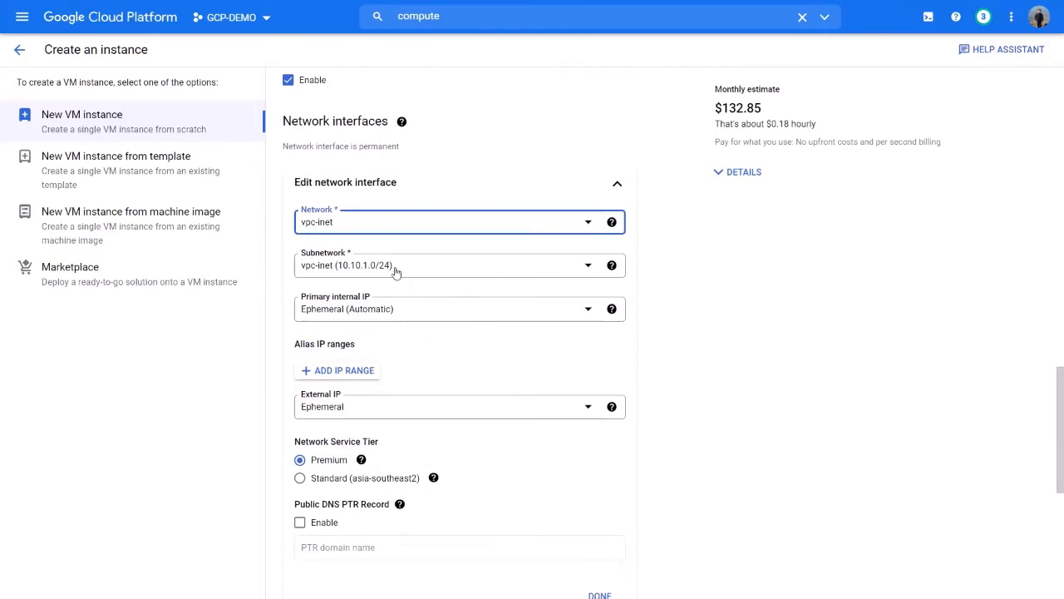
{"action": "left_click", "coordinate": [397, 317]}
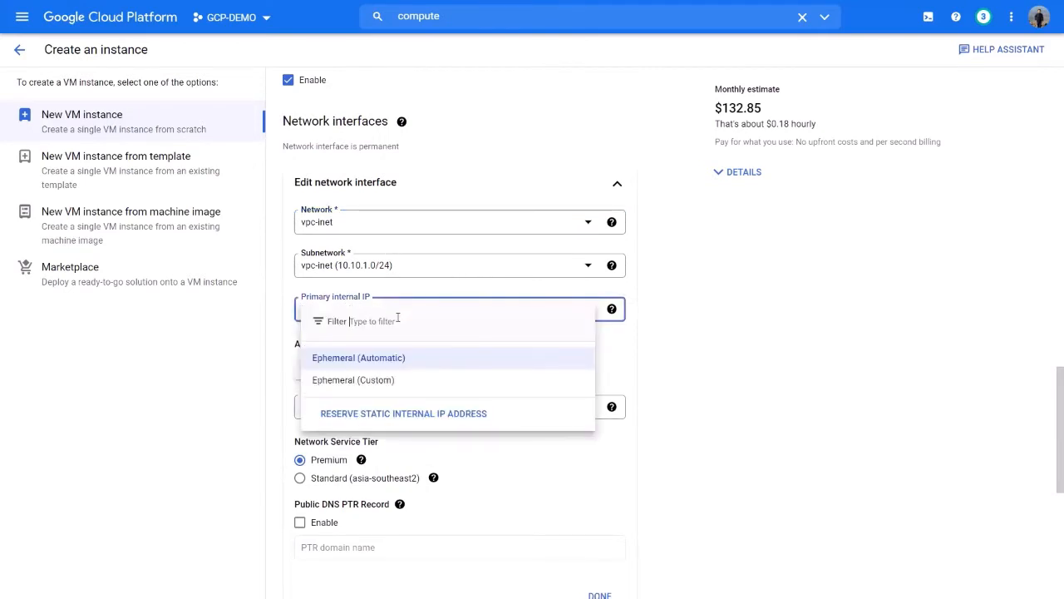
{"action": "left_click", "coordinate": [378, 381]}
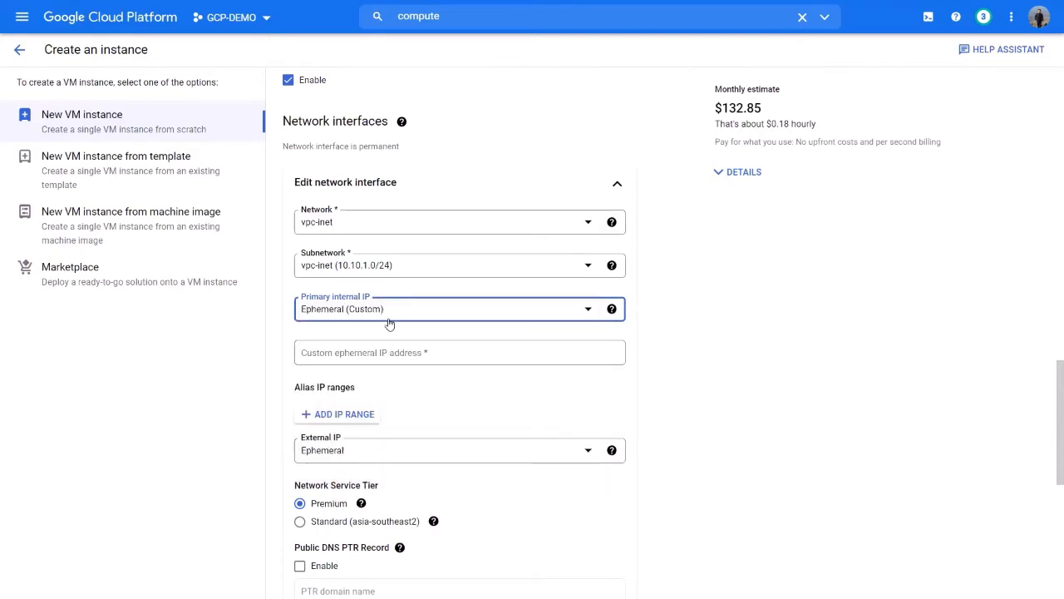
{"action": "left_click", "coordinate": [386, 318]}
{"action": "left_click", "coordinate": [375, 413]}
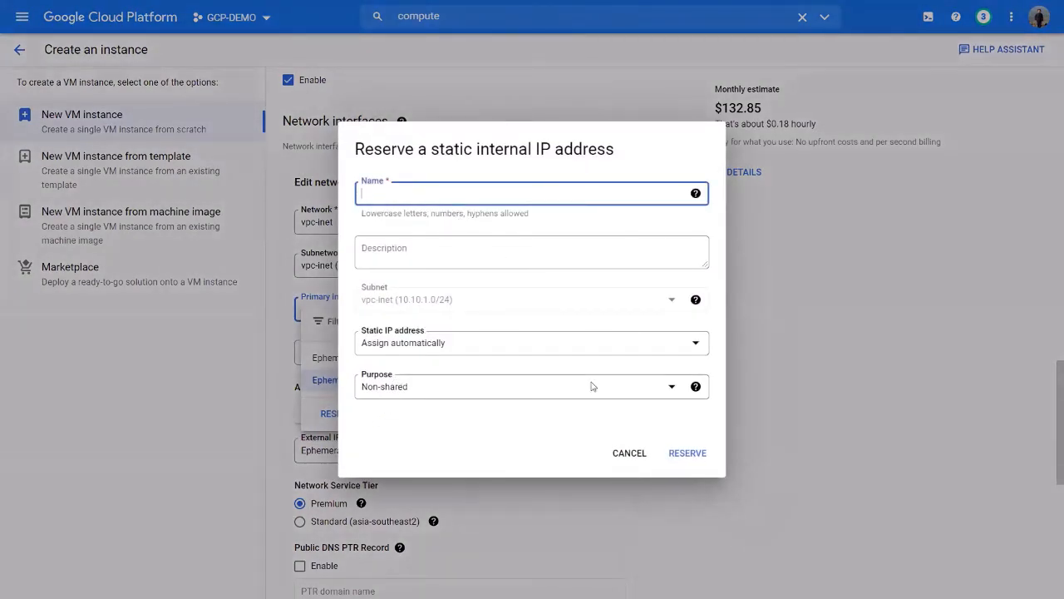
{"action": "left_click", "coordinate": [628, 452]}
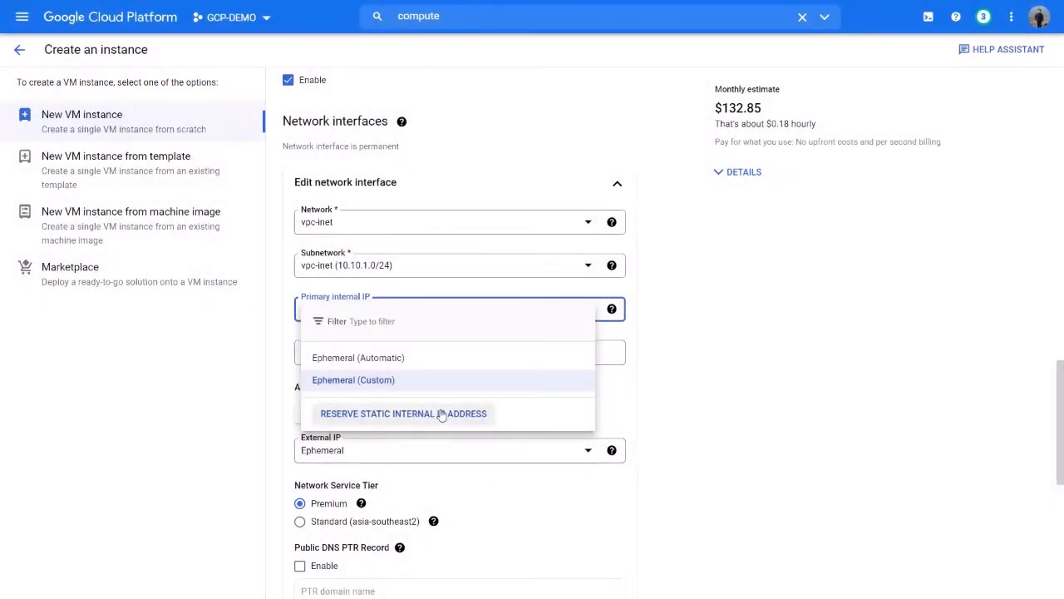
{"action": "left_click", "coordinate": [713, 409]}
{"action": "scroll", "coordinate": [366, 458], "scroll_direction": "down", "scroll_amount": 1}
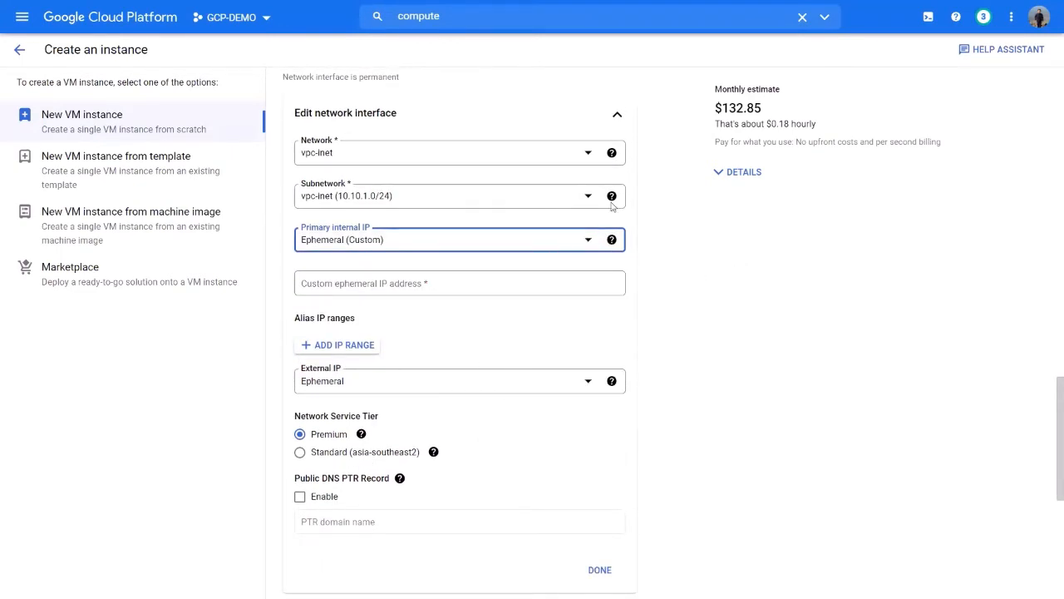
{"action": "left_click", "coordinate": [1009, 18]}
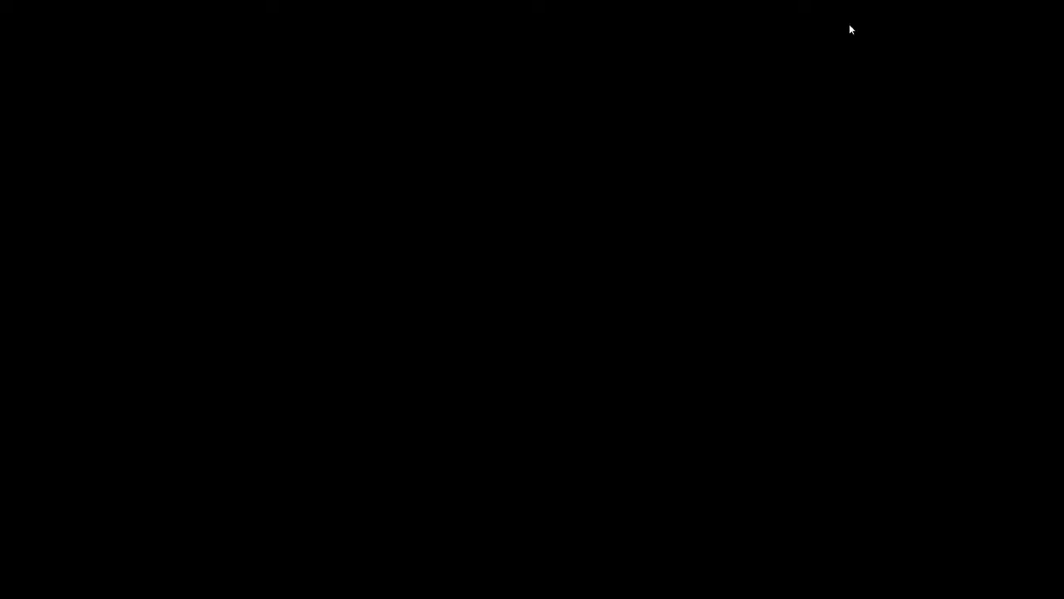
Review the hostname, IP forwarding, internal and external IP and service tier settings of the vpc-inet interface
{"action": "scroll", "coordinate": [748, 354], "scroll_direction": "up", "scroll_amount": 3}
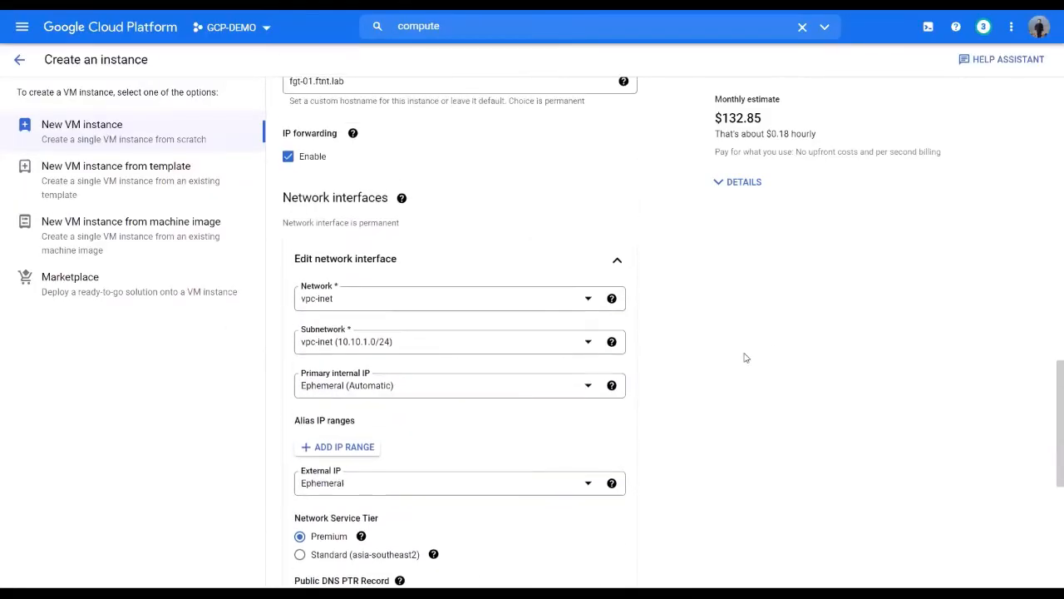
{"action": "scroll", "coordinate": [344, 217], "scroll_direction": "up", "scroll_amount": 1}
{"action": "scroll", "coordinate": [344, 217], "scroll_direction": "up", "scroll_amount": 1}
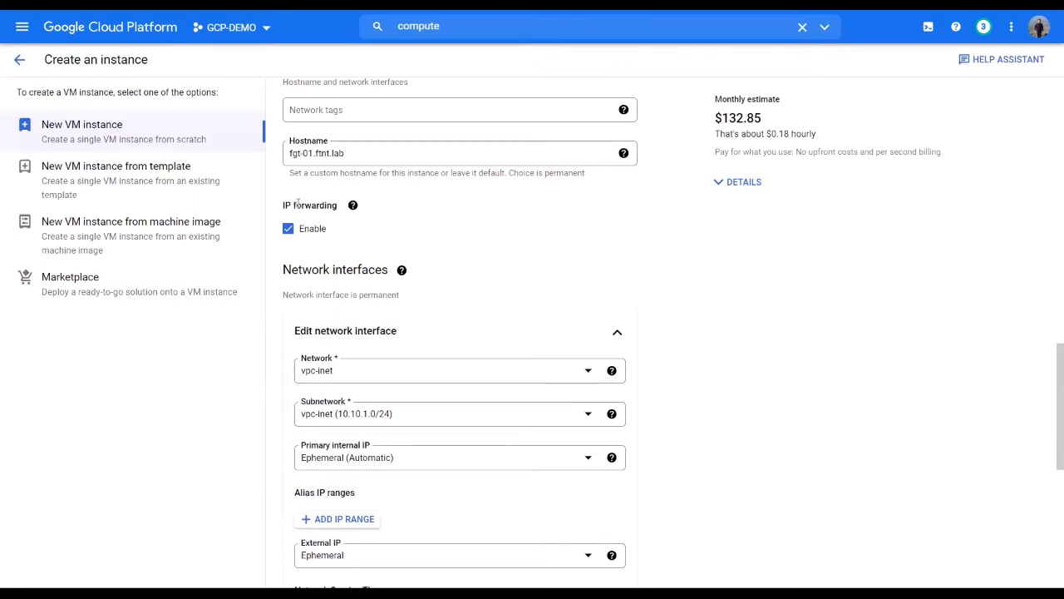
{"action": "scroll", "coordinate": [349, 261], "scroll_direction": "down", "scroll_amount": 2}
{"action": "scroll", "coordinate": [352, 261], "scroll_direction": "up", "scroll_amount": 2}
{"action": "scroll", "coordinate": [352, 262], "scroll_direction": "down", "scroll_amount": 3}
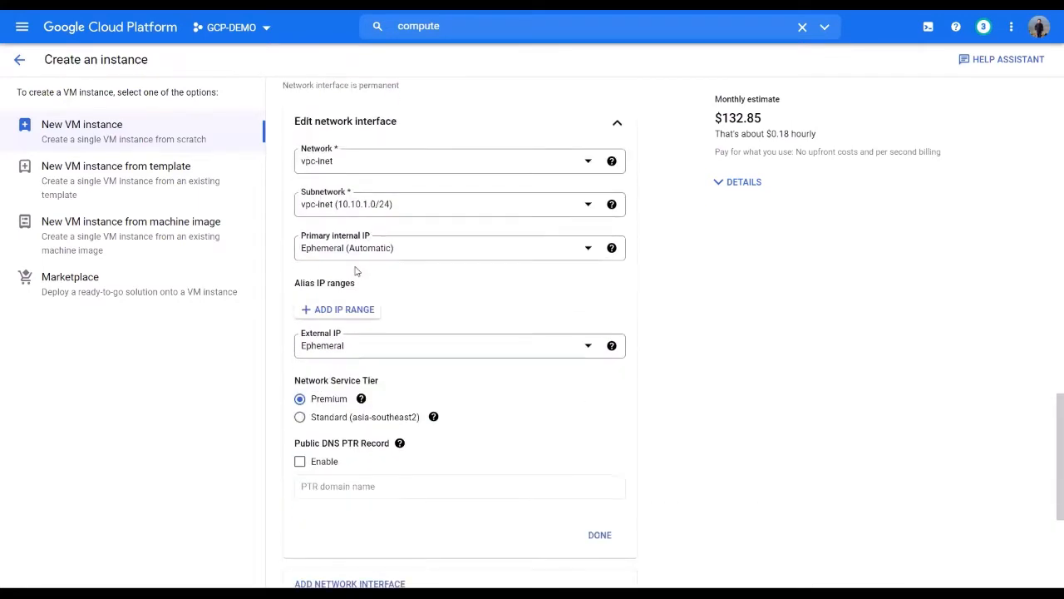
{"action": "scroll", "coordinate": [356, 272], "scroll_direction": "down", "scroll_amount": 2}
{"action": "scroll", "coordinate": [359, 270], "scroll_direction": "up", "scroll_amount": 3}
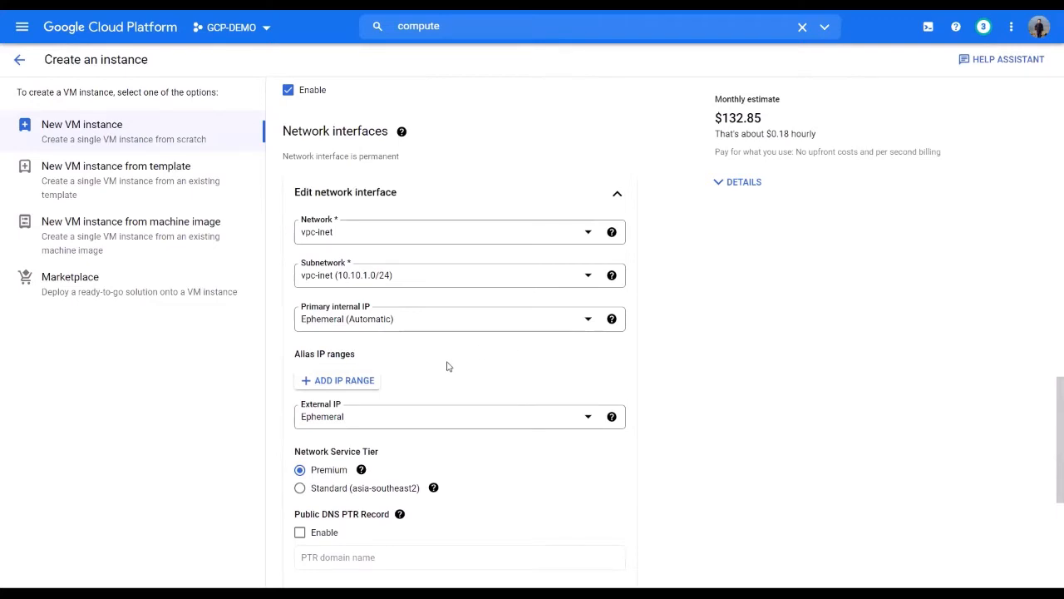
{"action": "scroll", "coordinate": [447, 366], "scroll_direction": "down", "scroll_amount": 1}
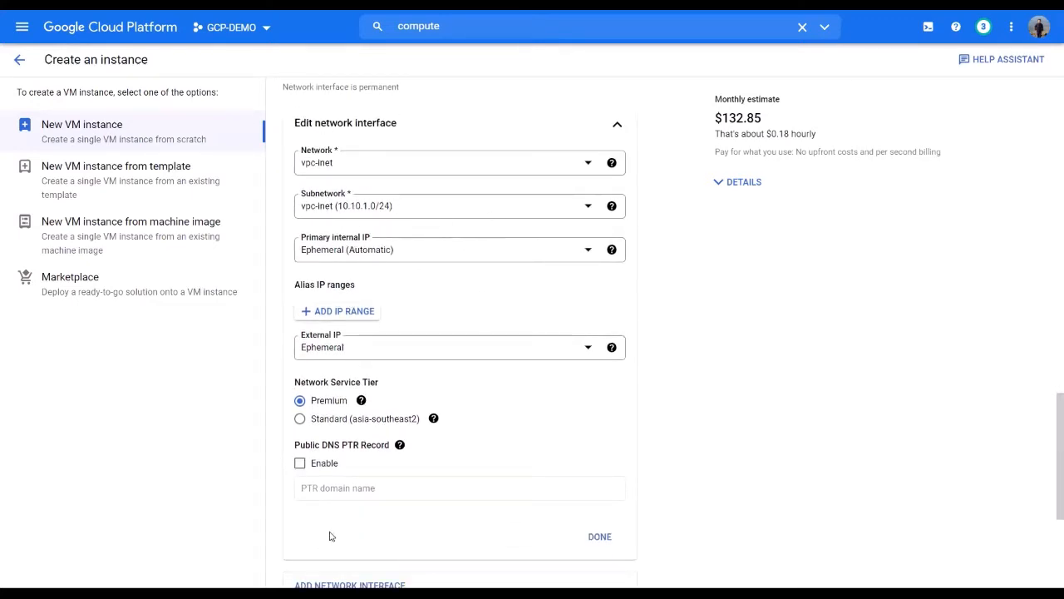
{"action": "scroll", "coordinate": [333, 536], "scroll_direction": "down", "scroll_amount": 1}
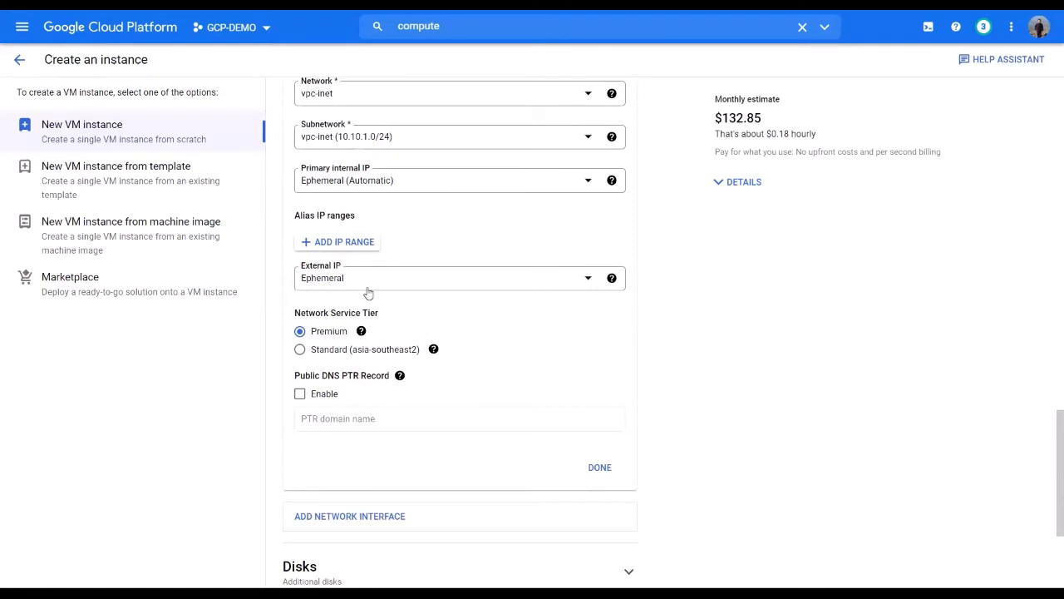
Reserve a new static external IP address named ip-public for the vpc-inet interface and finish editing that interface
{"action": "left_click", "coordinate": [369, 288]}
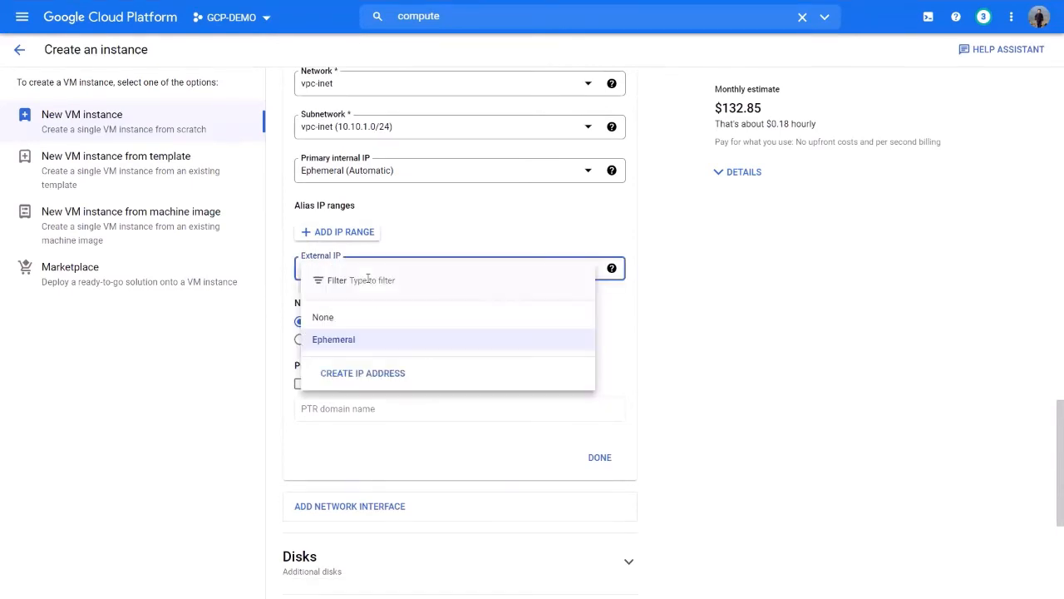
{"action": "left_click", "coordinate": [379, 374]}
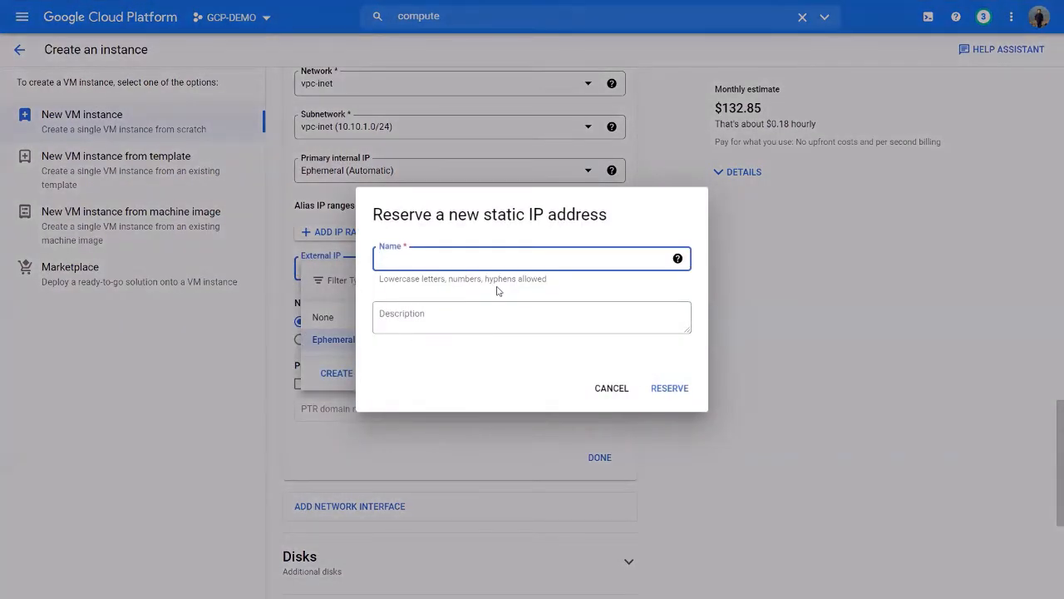
{"action": "type", "text": "ip-public-"}
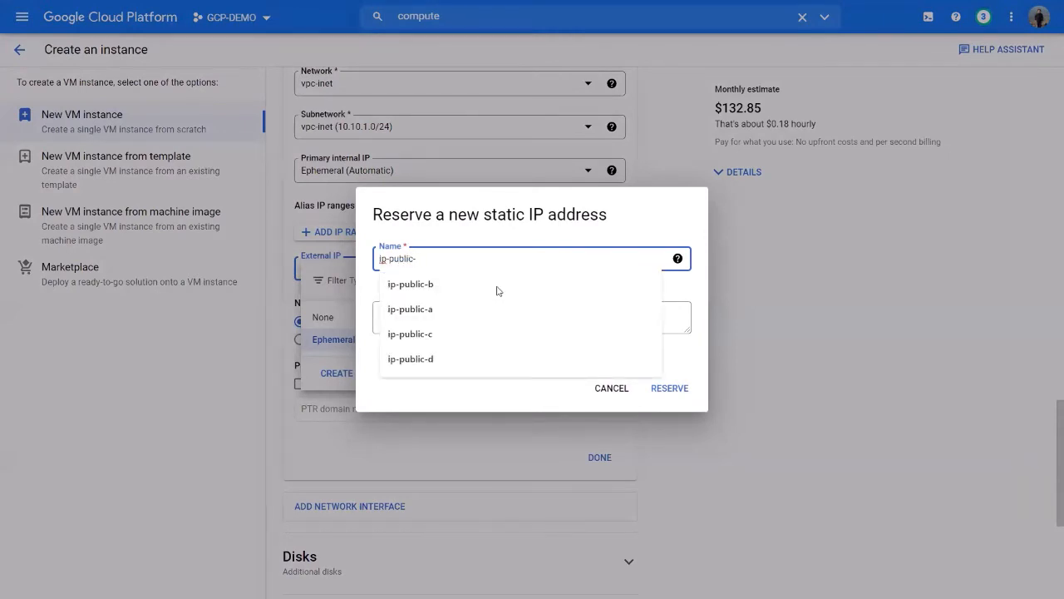
{"action": "type", "text": "d"}
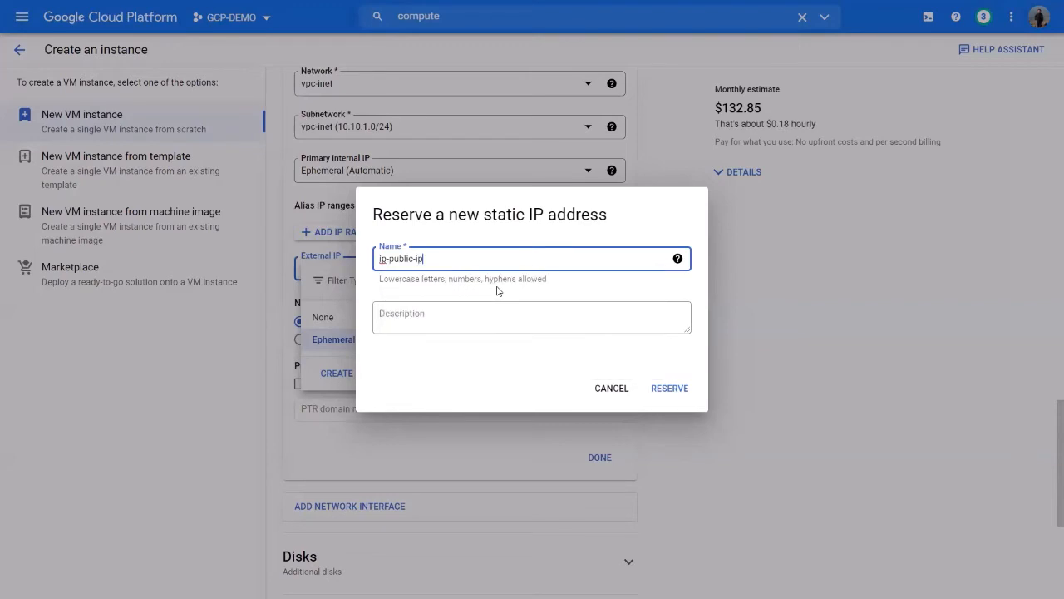
{"action": "key", "text": "BackSpace"}
{"action": "key", "text": "BackSpace"}
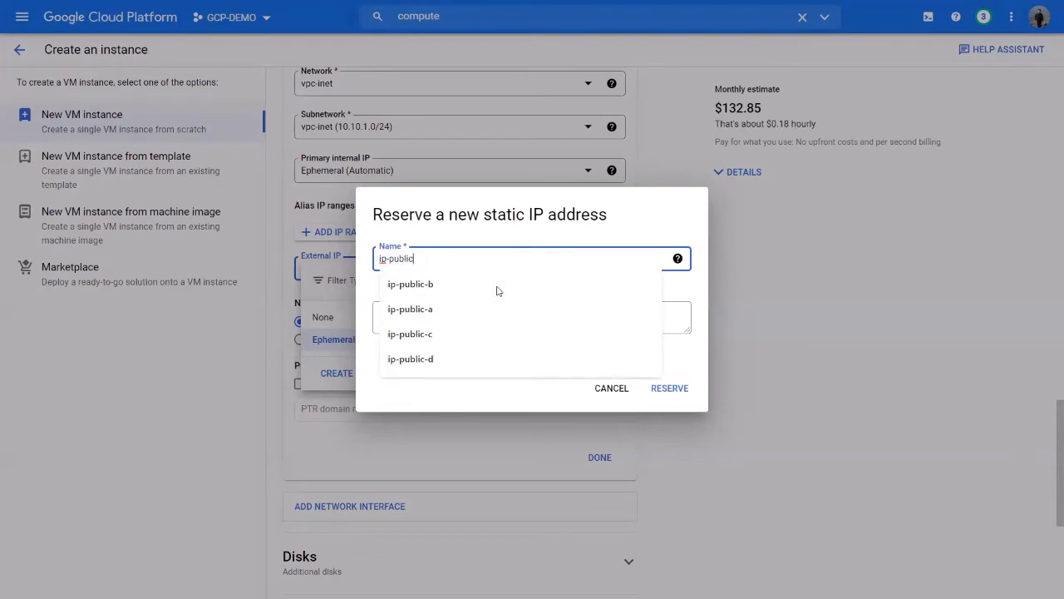
{"action": "type", "text": "-"}
{"action": "left_click", "coordinate": [690, 374]}
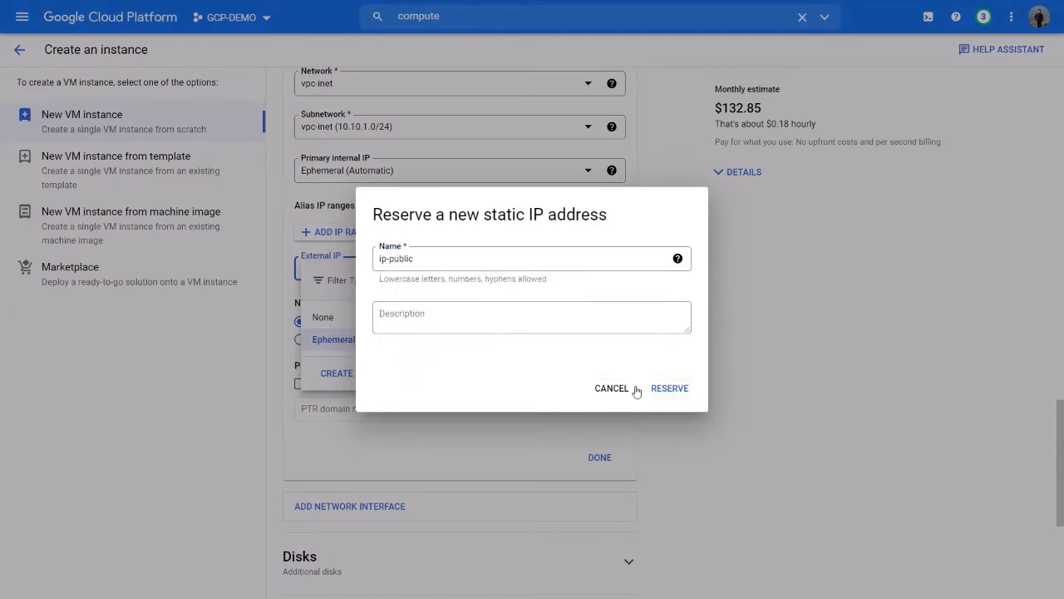
{"action": "left_click", "coordinate": [651, 390]}
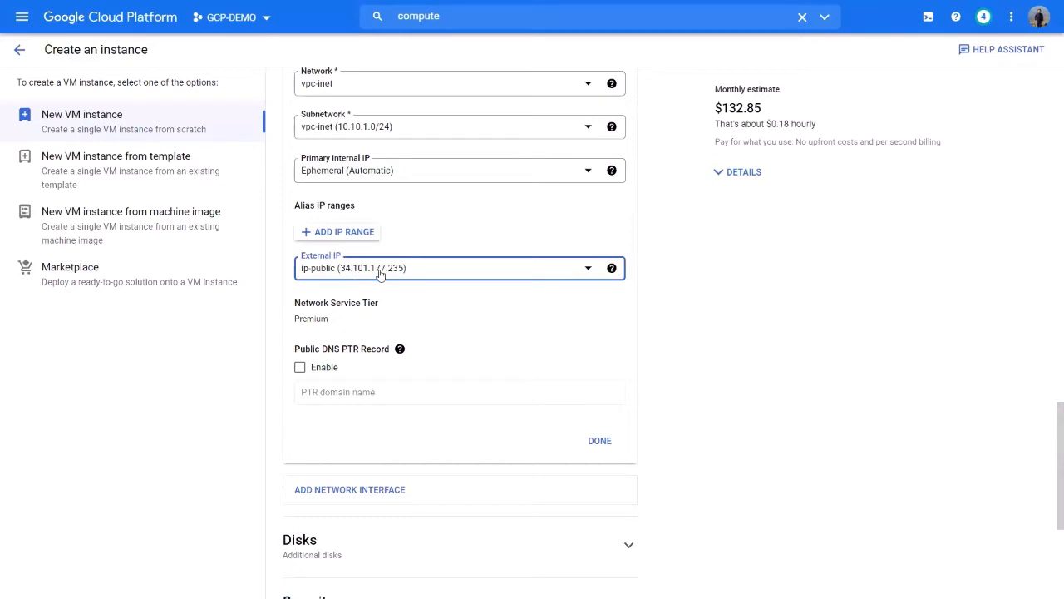
{"action": "scroll", "coordinate": [452, 449], "scroll_direction": "down", "scroll_amount": 1}
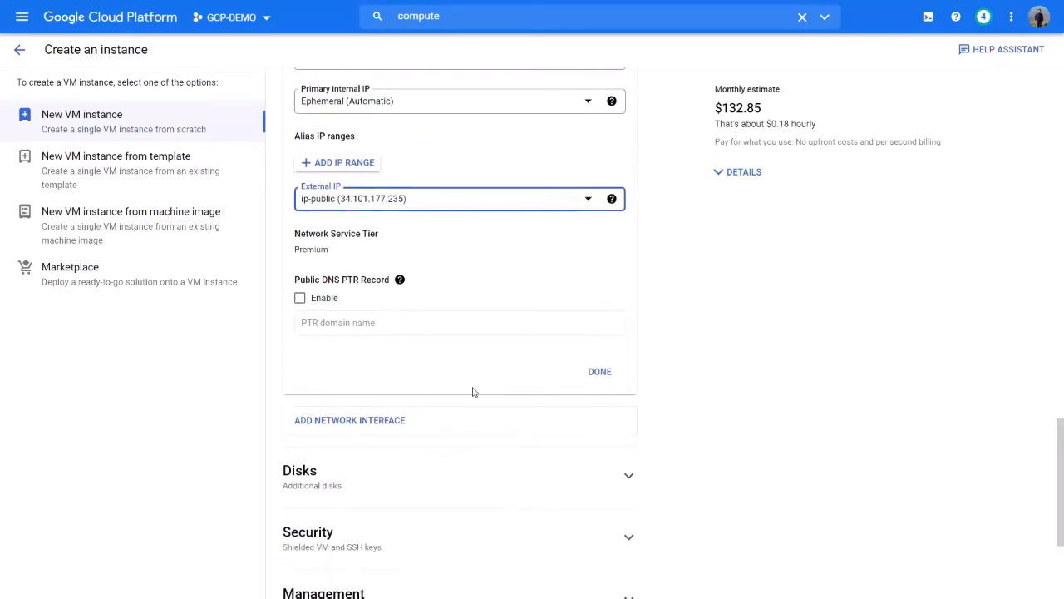
{"action": "left_click", "coordinate": [589, 372]}
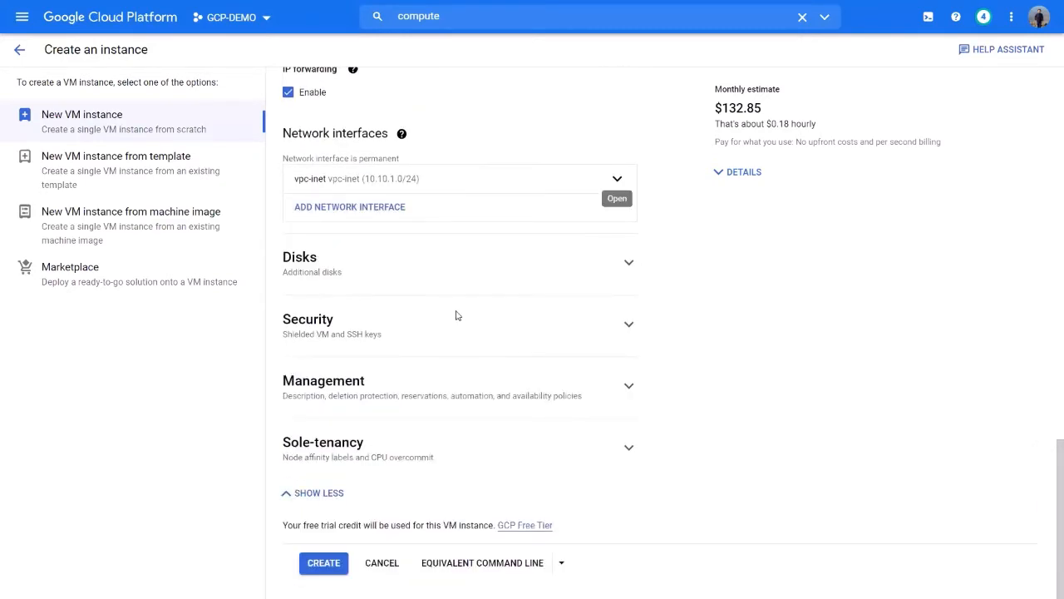
Add a second network interface on vpc-ha with vpc-ha-subnet, an automatic internal IP and external IP set to None
{"action": "scroll", "coordinate": [440, 303], "scroll_direction": "up", "scroll_amount": 1}
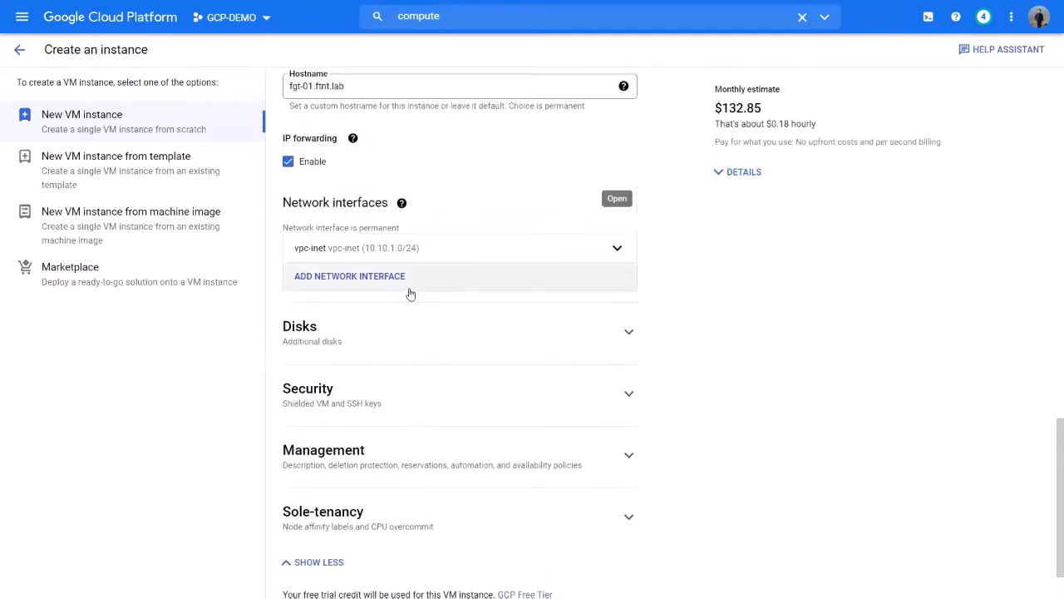
{"action": "left_click", "coordinate": [363, 279]}
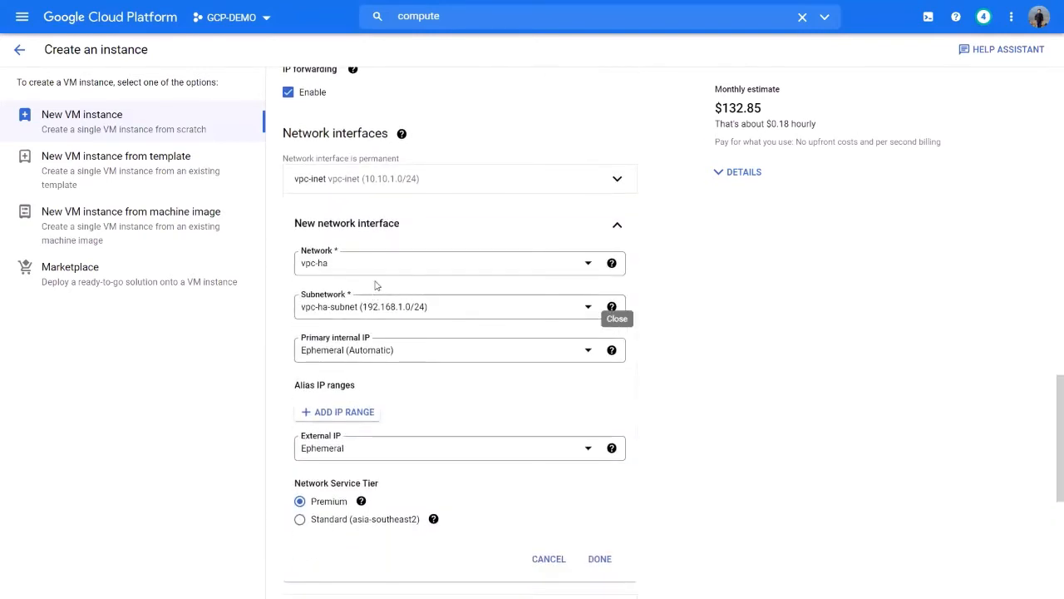
{"action": "scroll", "coordinate": [376, 275], "scroll_direction": "down", "scroll_amount": 2}
{"action": "scroll", "coordinate": [378, 272], "scroll_direction": "down", "scroll_amount": 1}
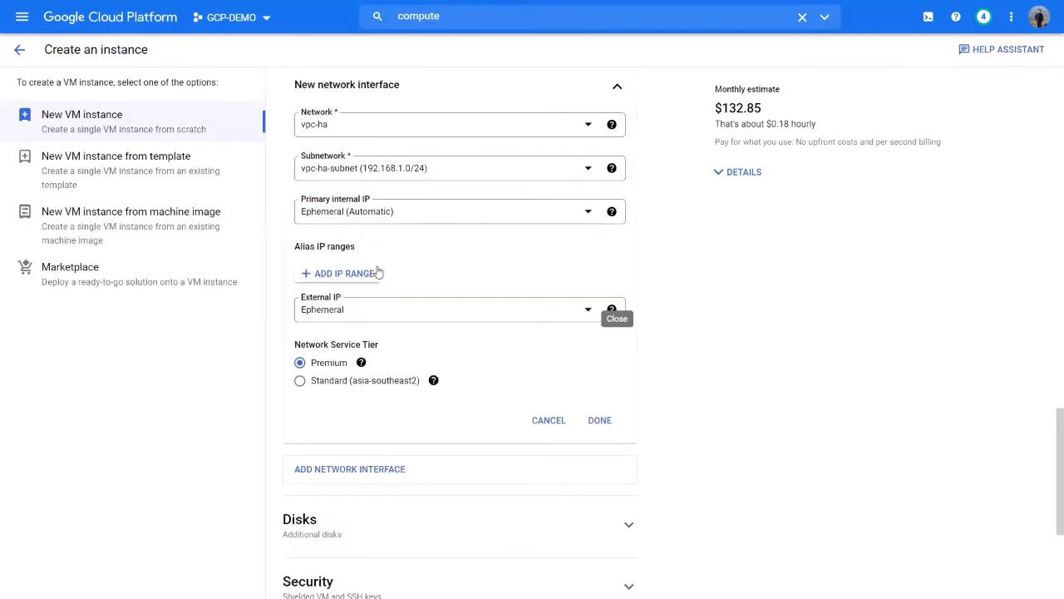
{"action": "scroll", "coordinate": [379, 272], "scroll_direction": "up", "scroll_amount": 2}
{"action": "scroll", "coordinate": [378, 272], "scroll_direction": "down", "scroll_amount": 3}
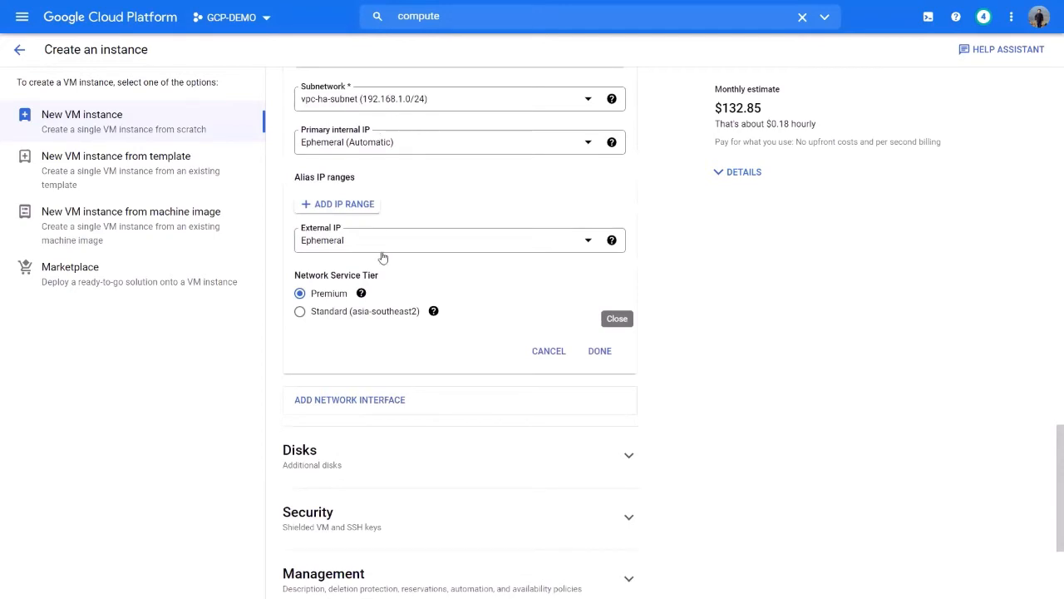
{"action": "scroll", "coordinate": [380, 257], "scroll_direction": "up", "scroll_amount": 2}
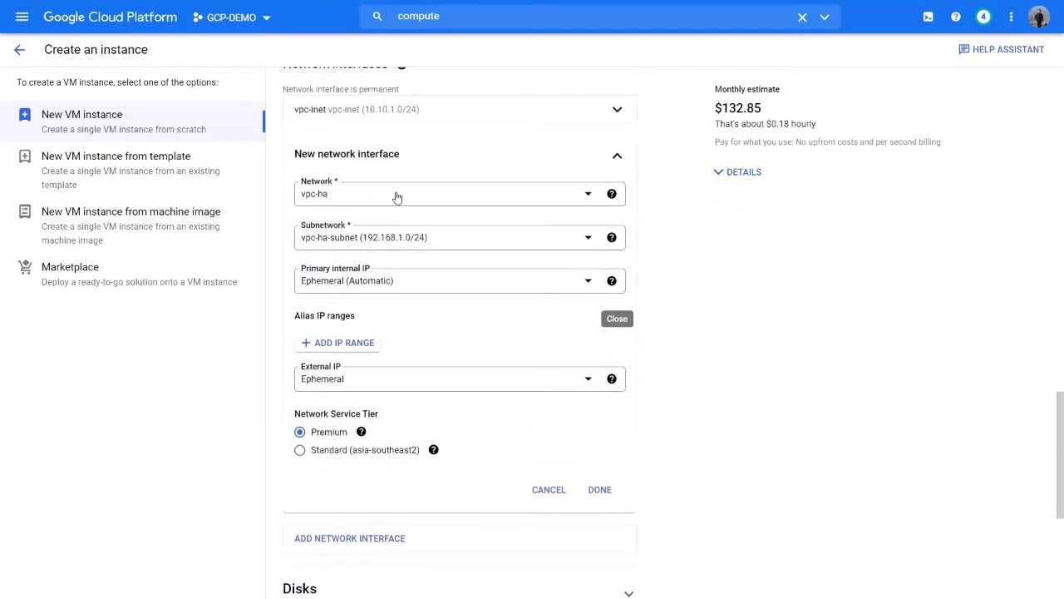
{"action": "left_click", "coordinate": [397, 196]}
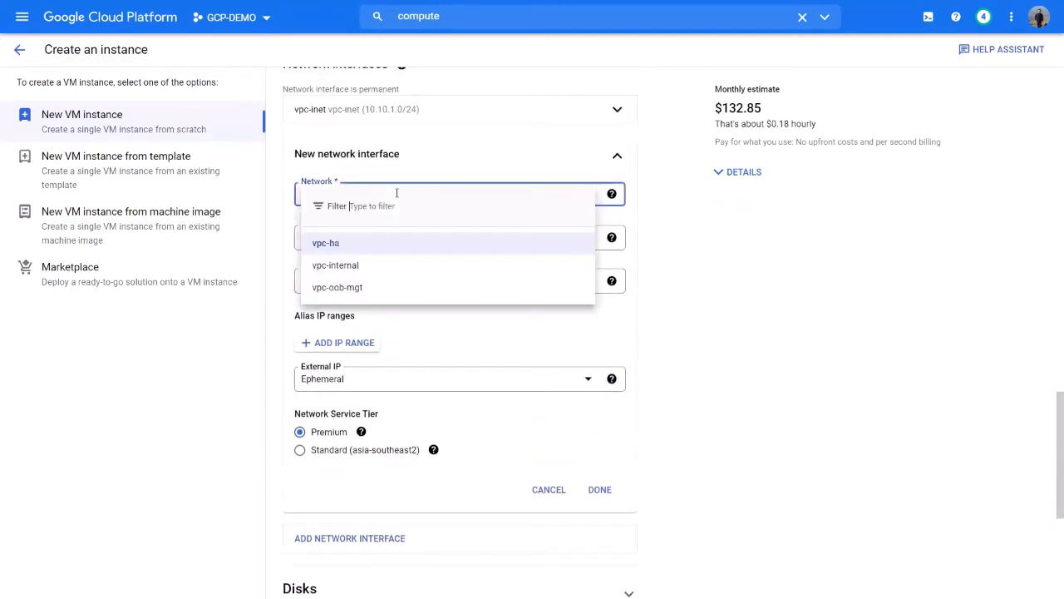
{"action": "left_click", "coordinate": [385, 243]}
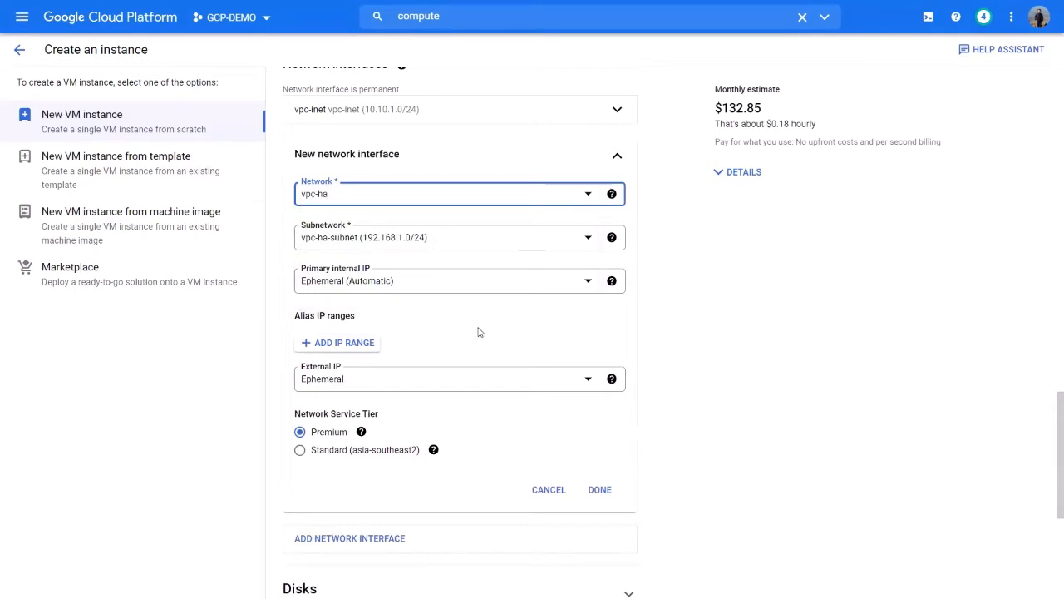
{"action": "left_click", "coordinate": [364, 380]}
{"action": "left_click", "coordinate": [366, 431]}
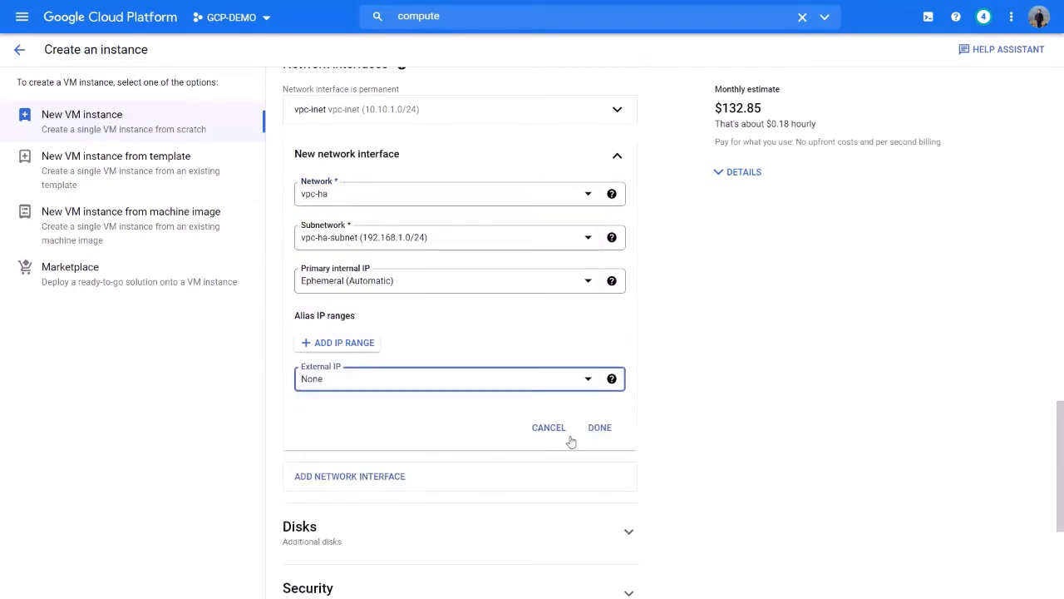
{"action": "left_click", "coordinate": [597, 429]}
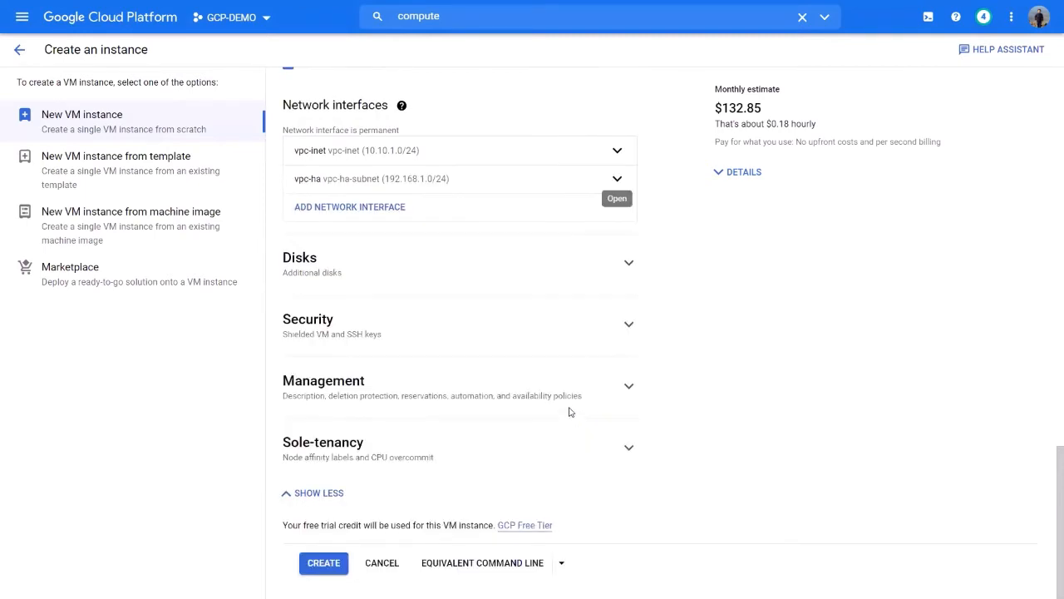
Add a third network interface on vpc-internal with an automatic ephemeral internal IP and external IP set to None
{"action": "left_click", "coordinate": [333, 207]}
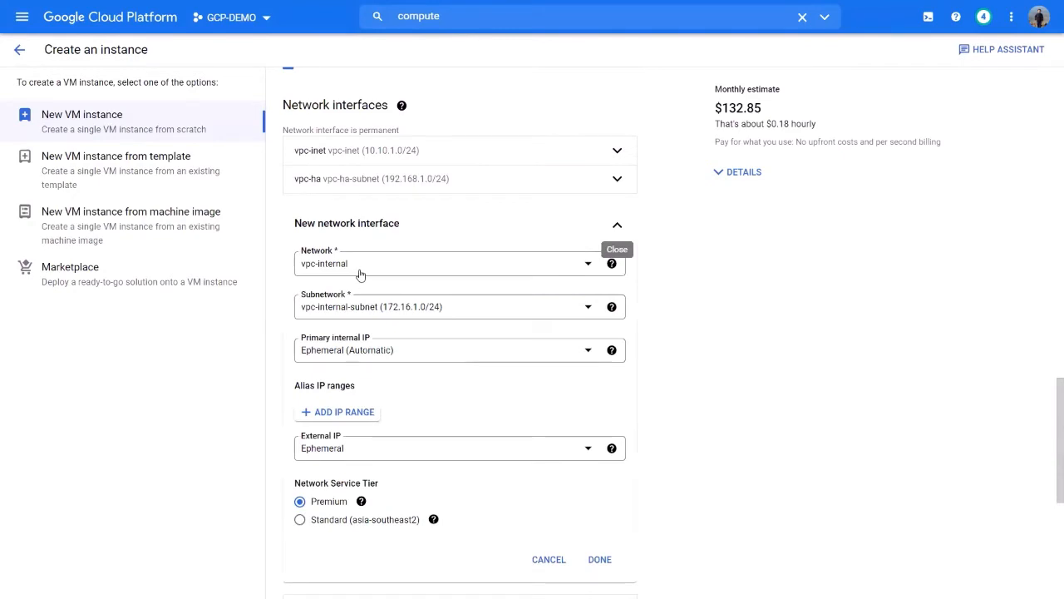
{"action": "left_click", "coordinate": [386, 352]}
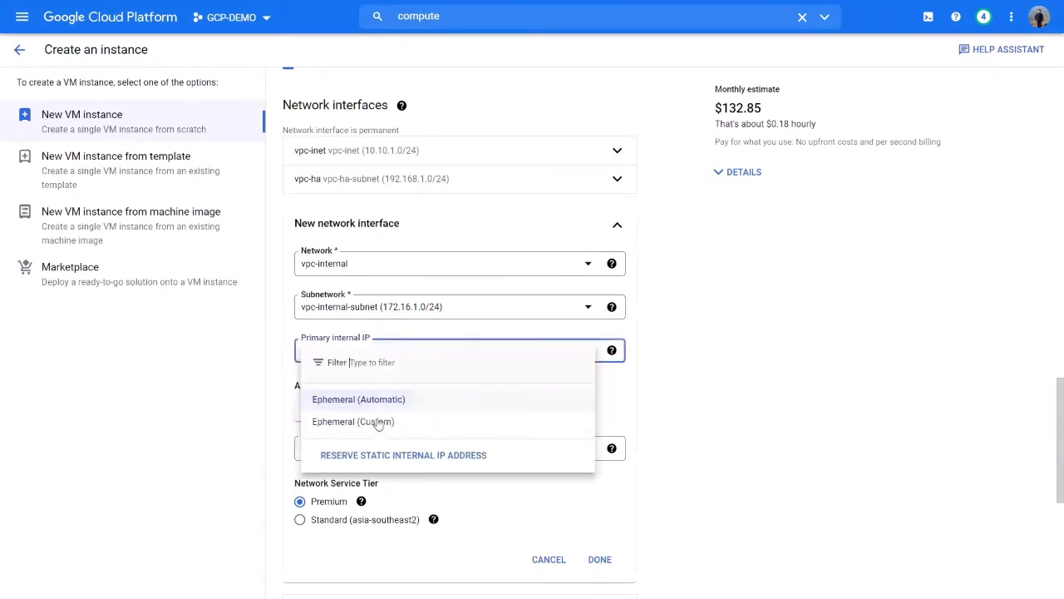
{"action": "left_click", "coordinate": [643, 419]}
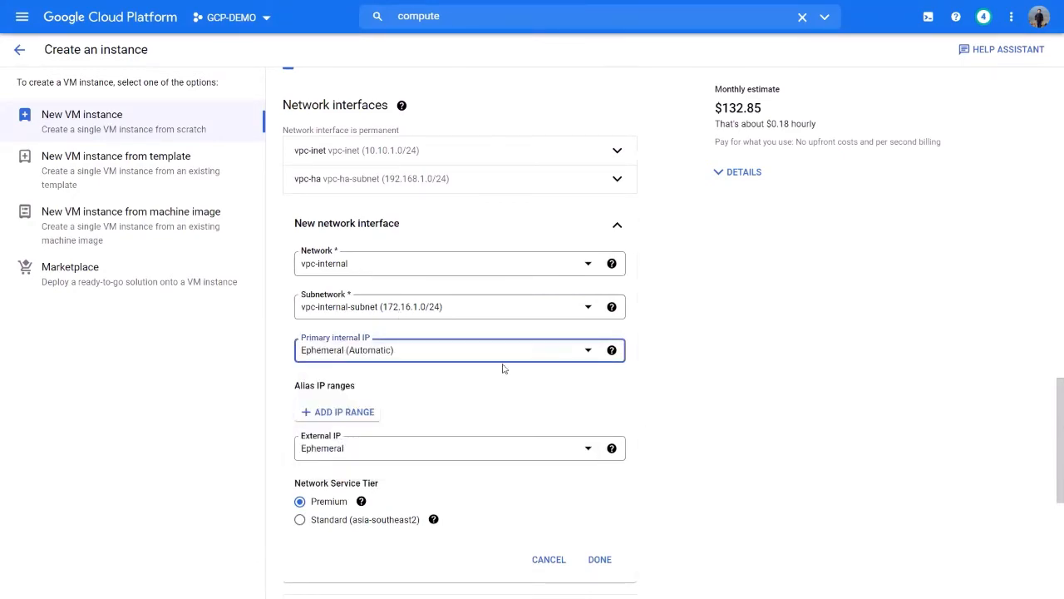
{"action": "left_click", "coordinate": [347, 445]}
{"action": "left_click", "coordinate": [333, 349]}
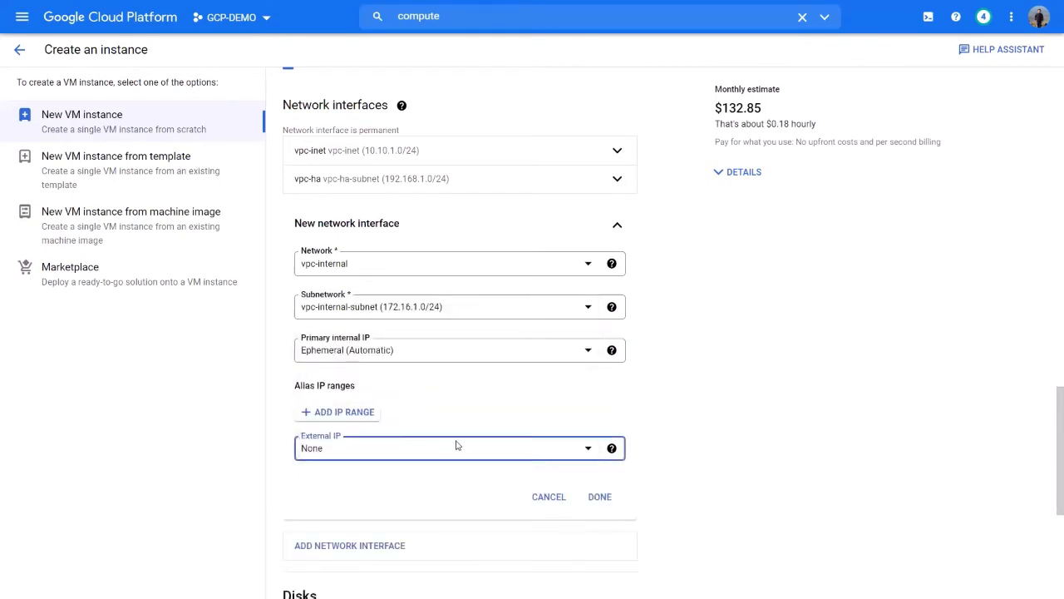
{"action": "left_click", "coordinate": [582, 499]}
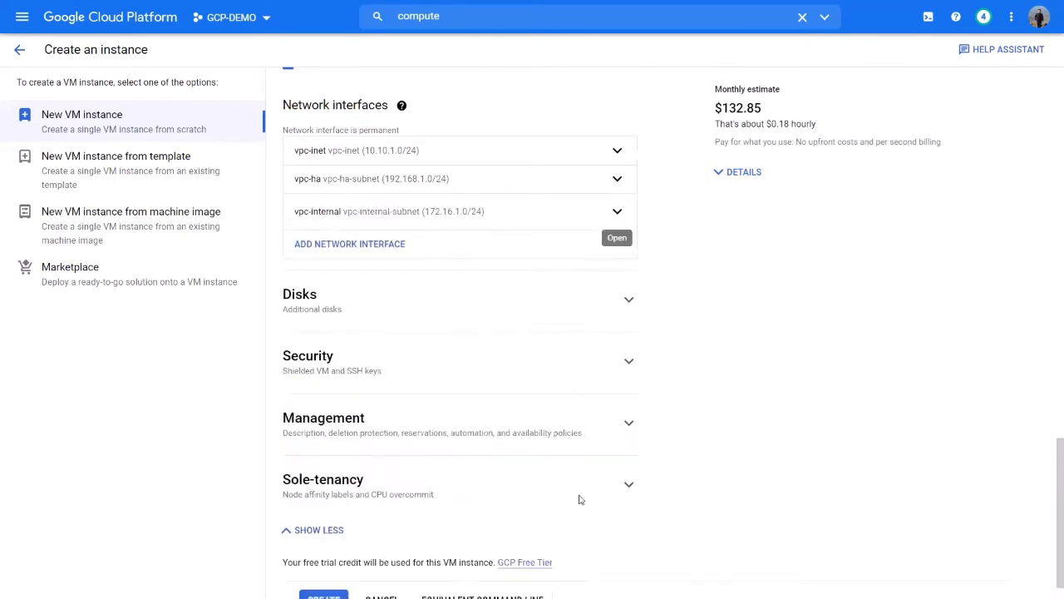
Add a fourth network interface on vpc-oob-mgt with an ephemeral external IP and the Premium network service tier
{"action": "left_click", "coordinate": [370, 238]}
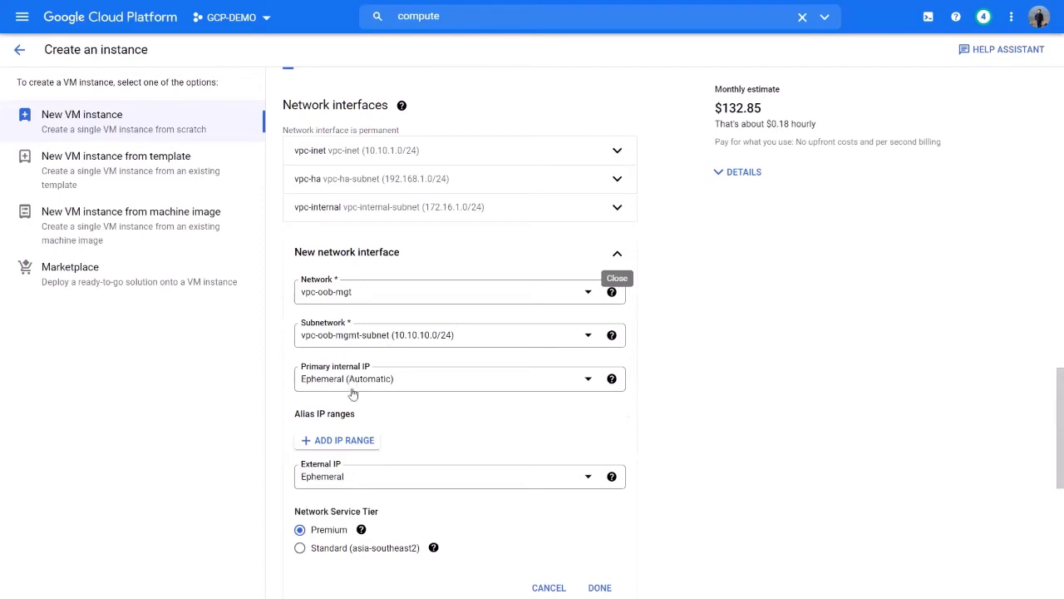
{"action": "scroll", "coordinate": [339, 441], "scroll_direction": "down", "scroll_amount": 1}
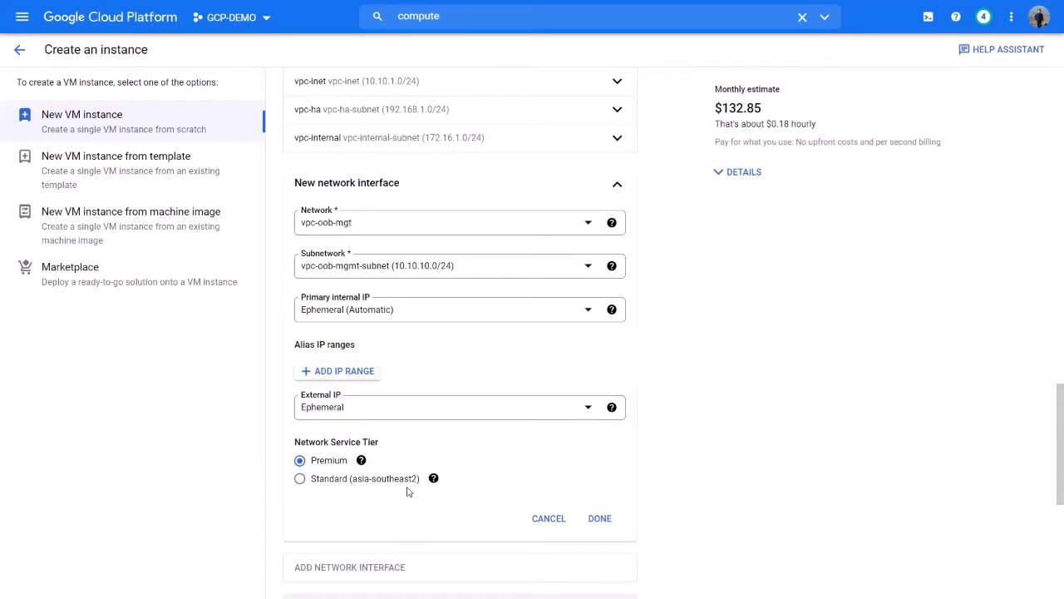
{"action": "left_click", "coordinate": [362, 480]}
{"action": "left_click", "coordinate": [329, 463]}
{"action": "left_click", "coordinate": [602, 521]}
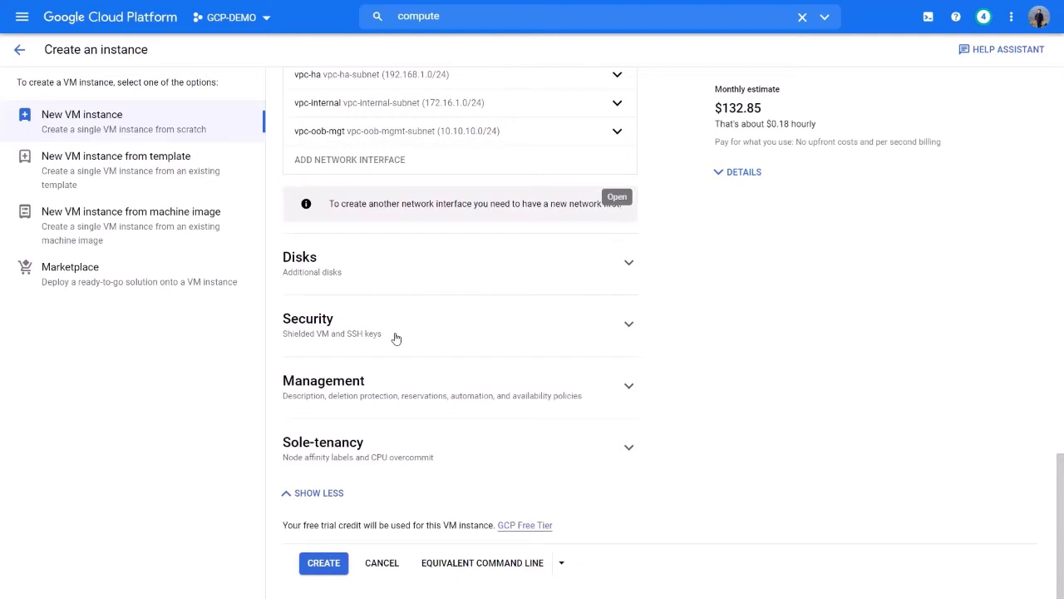
Set Preemptibility to On in the availability policy of the instance's management settings
{"action": "scroll", "coordinate": [396, 337], "scroll_direction": "up", "scroll_amount": 1}
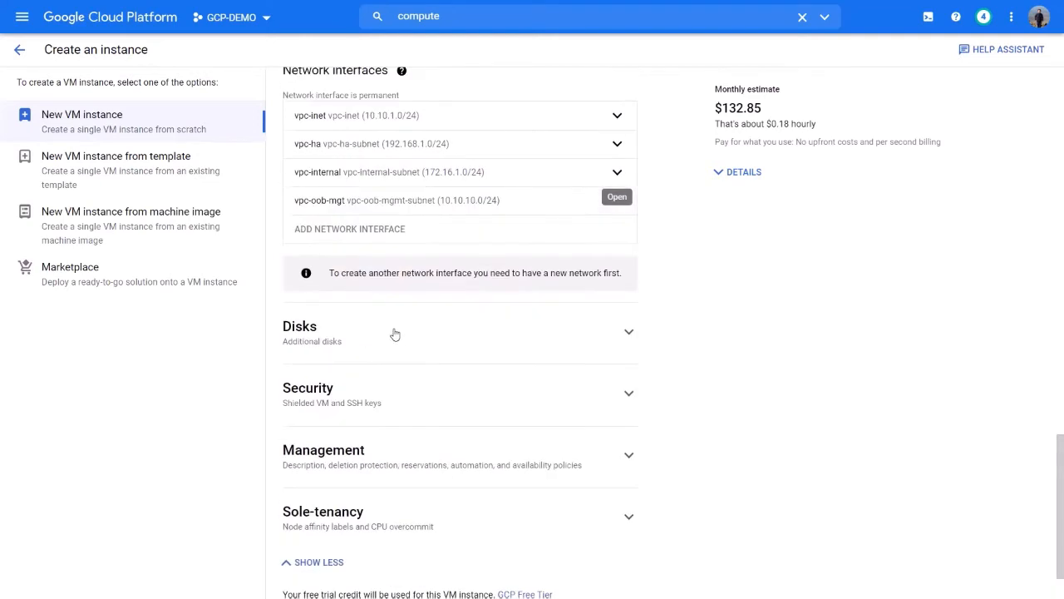
{"action": "scroll", "coordinate": [395, 334], "scroll_direction": "down", "scroll_amount": 1}
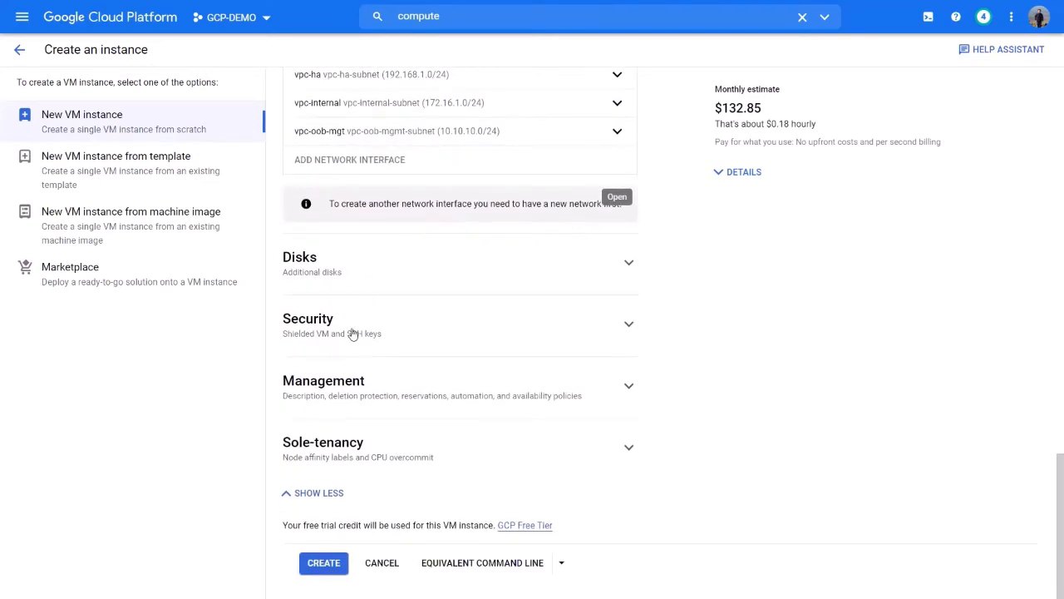
{"action": "left_click", "coordinate": [330, 389]}
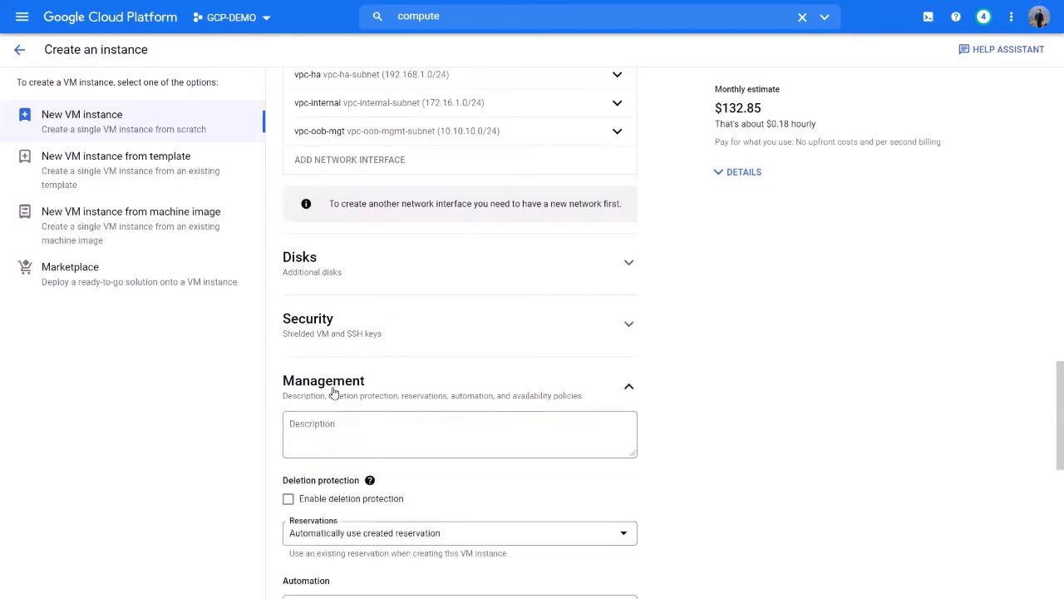
{"action": "scroll", "coordinate": [332, 396], "scroll_direction": "down", "scroll_amount": 4}
{"action": "scroll", "coordinate": [334, 396], "scroll_direction": "down", "scroll_amount": 1}
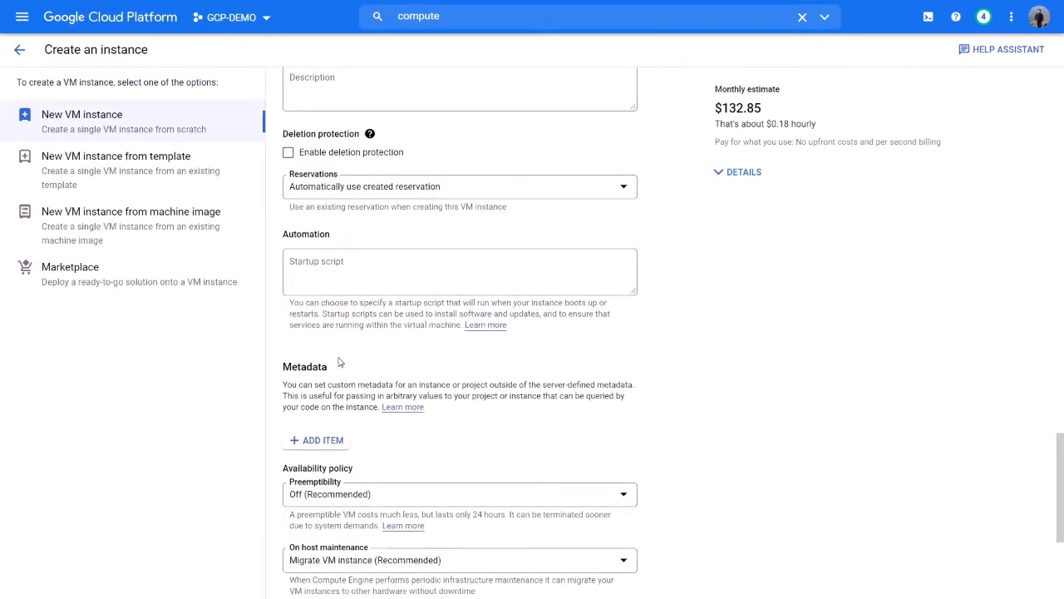
{"action": "scroll", "coordinate": [338, 359], "scroll_direction": "down", "scroll_amount": 2}
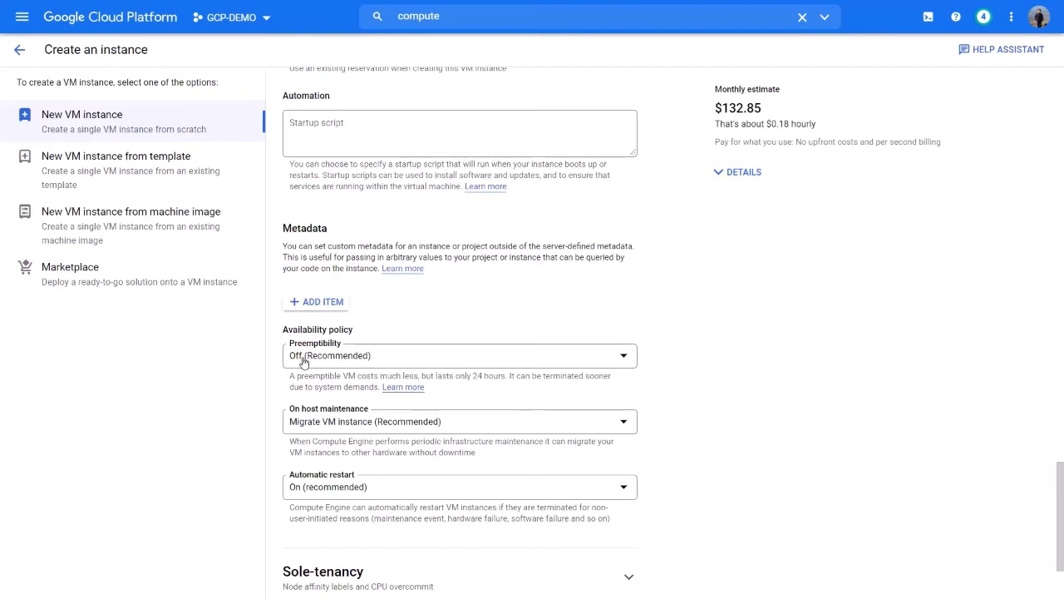
{"action": "left_click", "coordinate": [303, 361]}
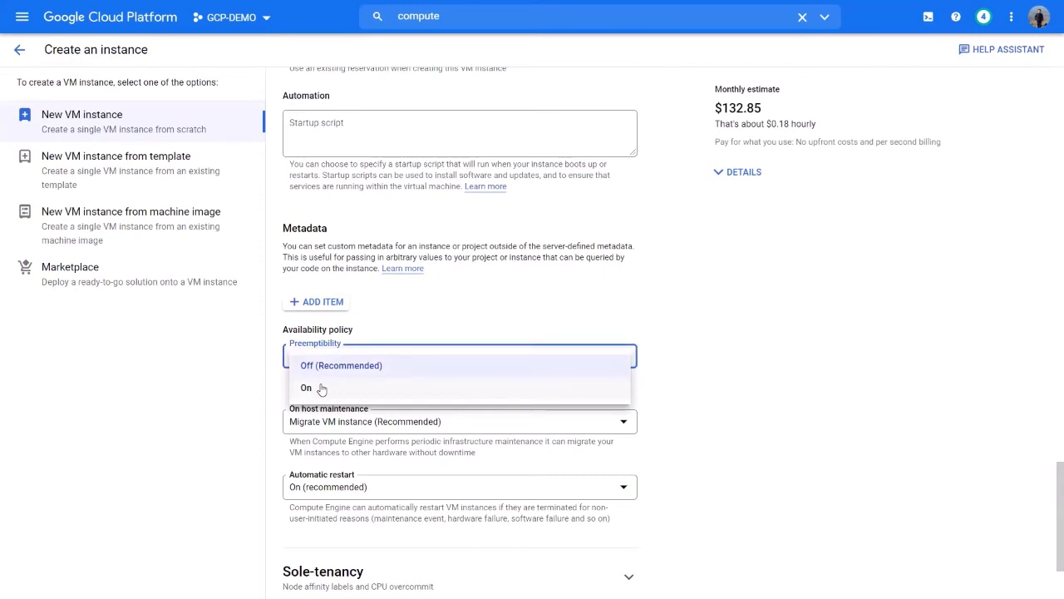
{"action": "left_click", "coordinate": [321, 388]}
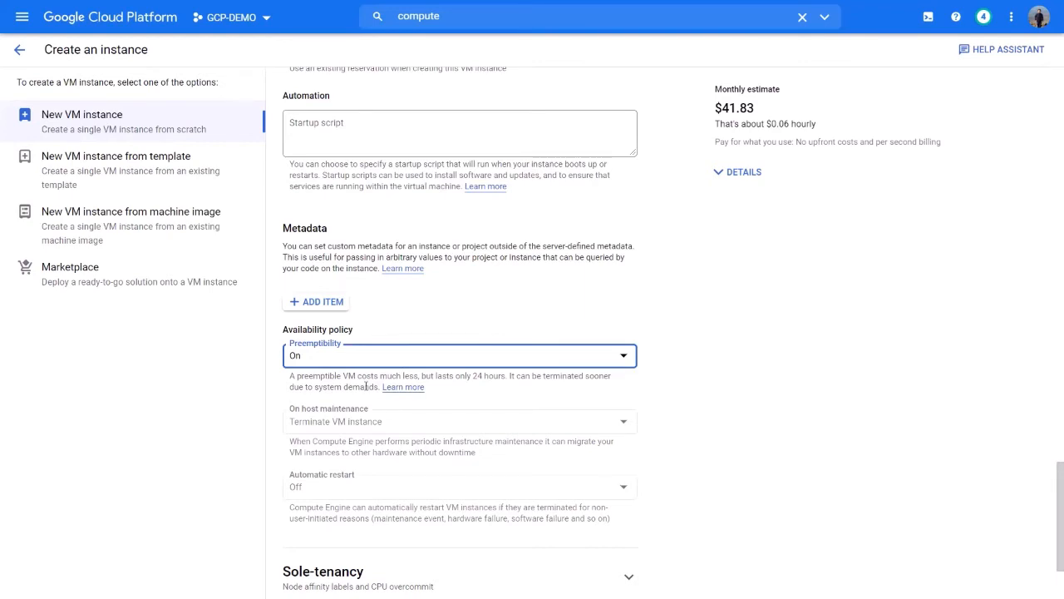
Review the instance's availability policy, access scopes, firewall, hostname, IP forwarding and network interface settings
{"action": "scroll", "coordinate": [641, 389], "scroll_direction": "down", "scroll_amount": 2}
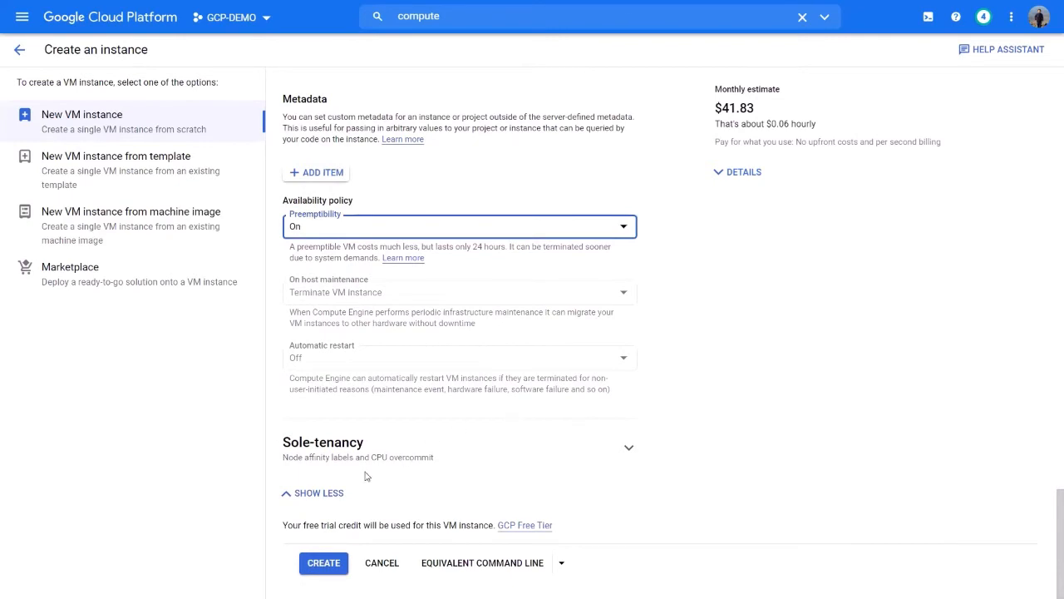
{"action": "scroll", "coordinate": [366, 476], "scroll_direction": "up", "scroll_amount": 12}
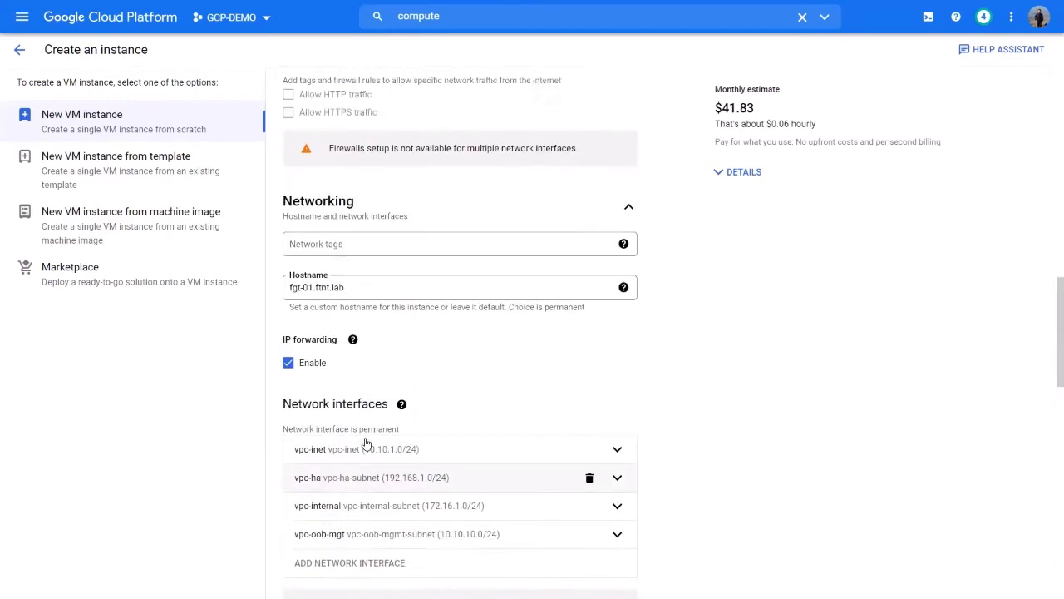
{"action": "scroll", "coordinate": [365, 443], "scroll_direction": "up", "scroll_amount": 4}
{"action": "scroll", "coordinate": [366, 443], "scroll_direction": "down", "scroll_amount": 2}
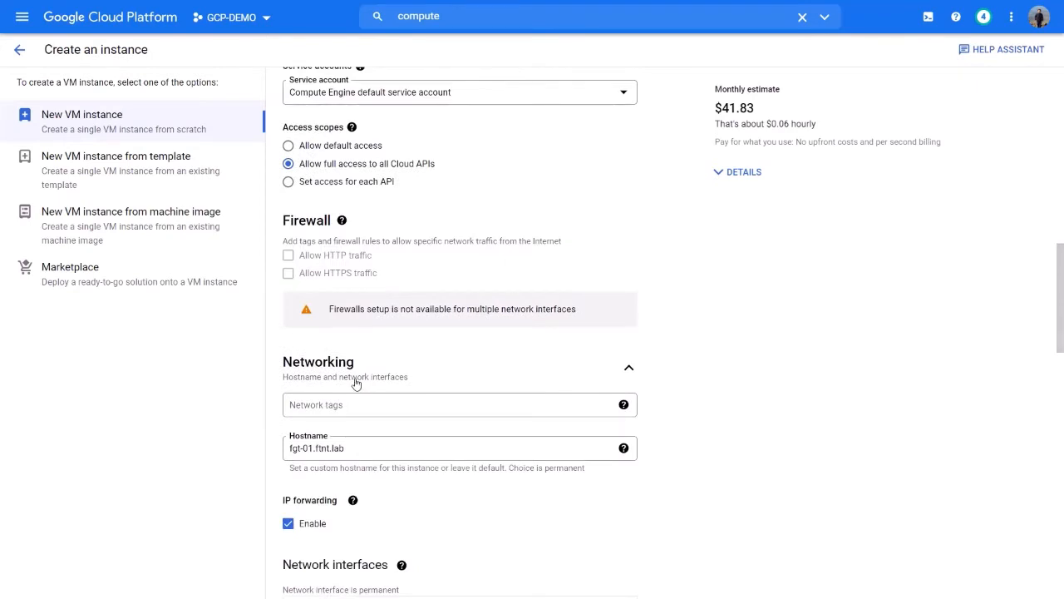
{"action": "scroll", "coordinate": [359, 374], "scroll_direction": "down", "scroll_amount": 2}
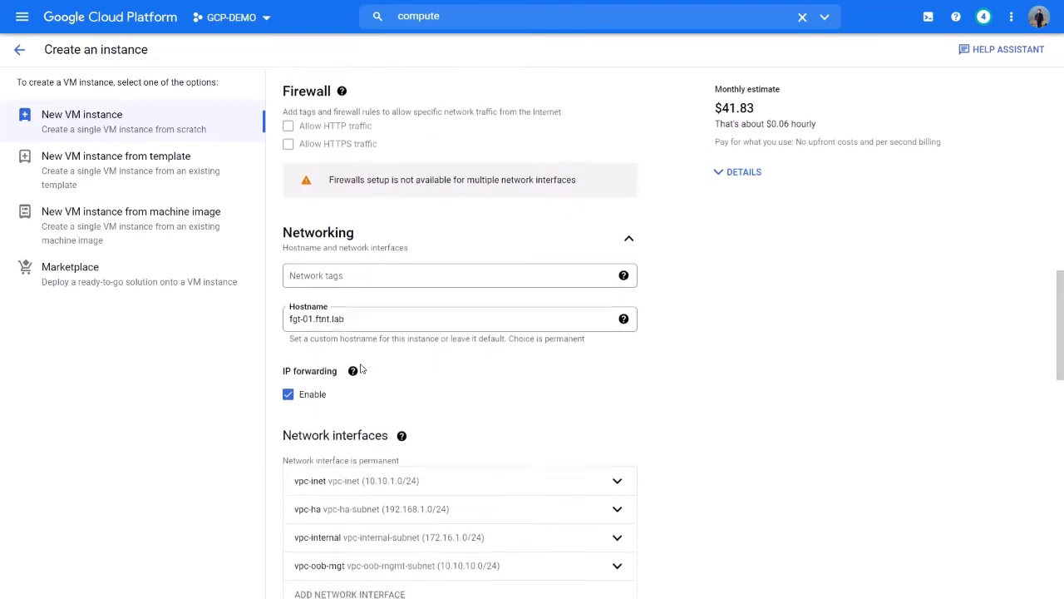
{"action": "mouse_move", "coordinate": [361, 369]}
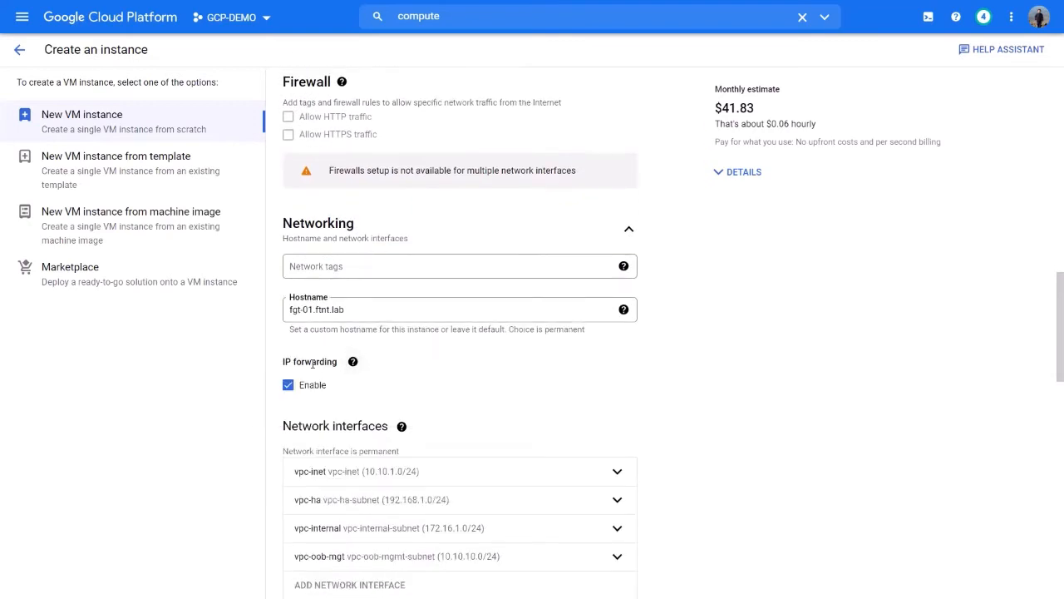
{"action": "scroll", "coordinate": [312, 364], "scroll_direction": "up", "scroll_amount": 1}
{"action": "scroll", "coordinate": [312, 363], "scroll_direction": "up", "scroll_amount": 1}
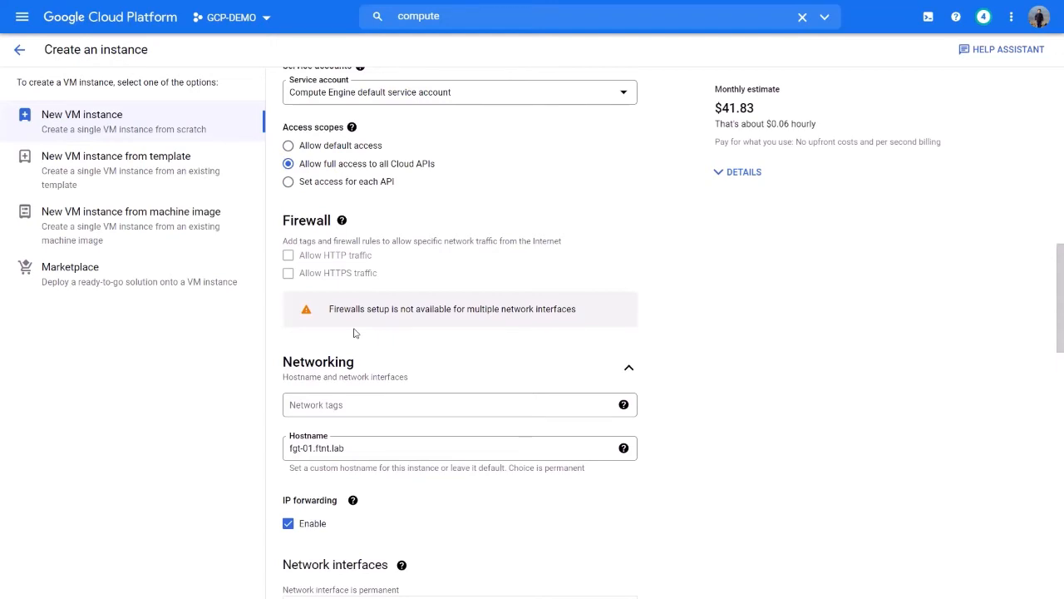
Create the fgt-01 instance with the configured settings
{"action": "scroll", "coordinate": [353, 333], "scroll_direction": "down", "scroll_amount": 14}
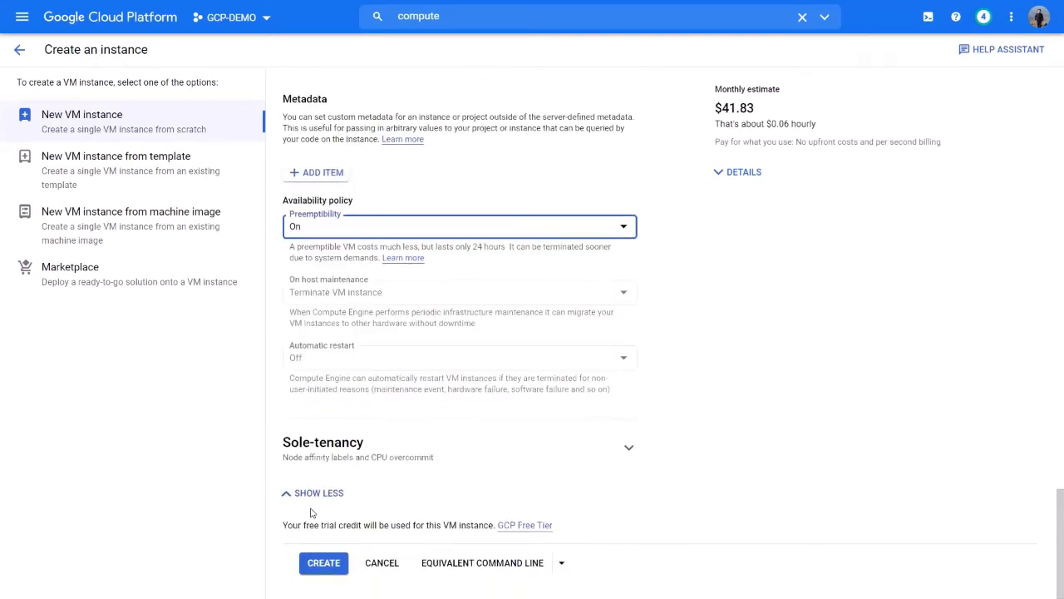
{"action": "left_click", "coordinate": [320, 566]}
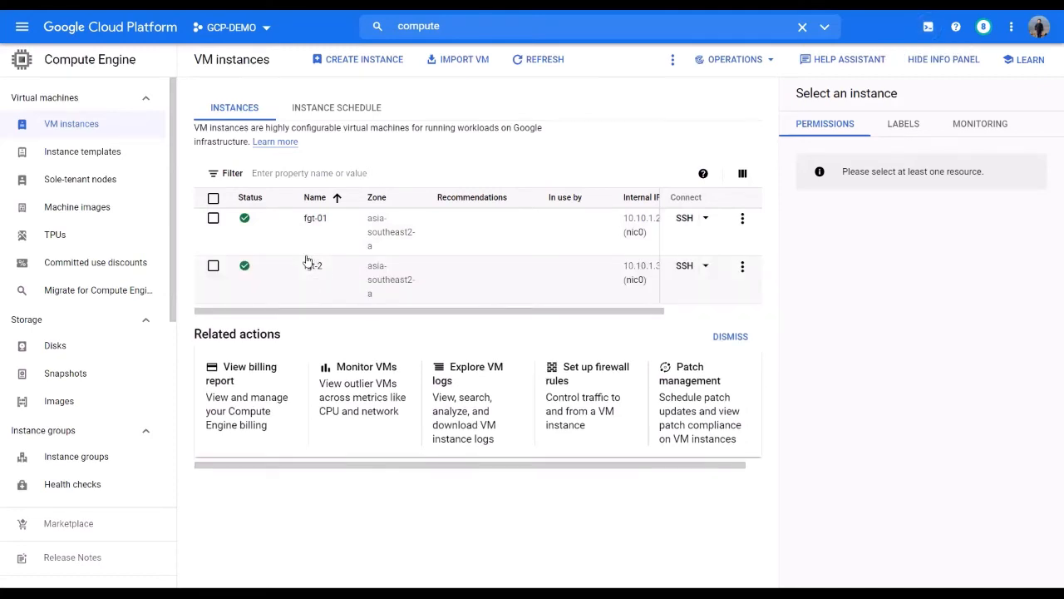
Open the details of the fgt-01 instance and examine its basic information and network interfaces
{"action": "left_click", "coordinate": [313, 220]}
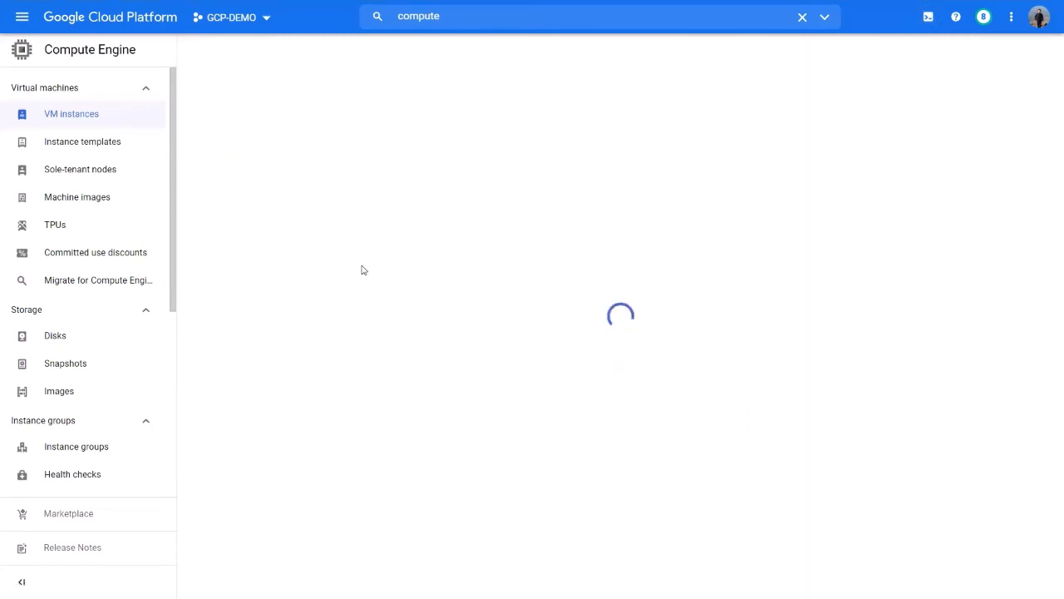
{"action": "scroll", "coordinate": [366, 278], "scroll_direction": "down", "scroll_amount": 5}
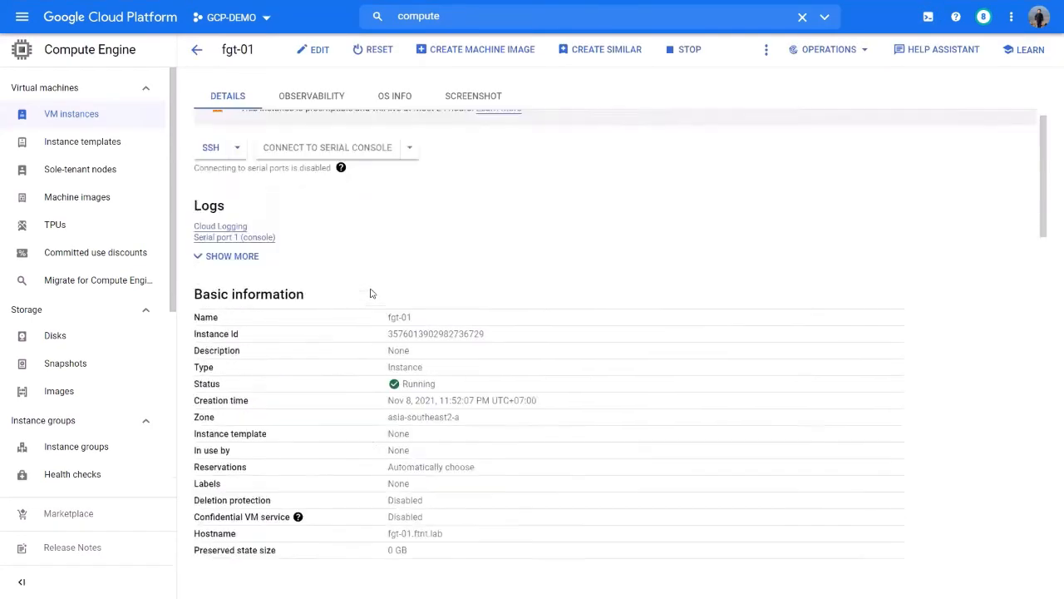
{"action": "scroll", "coordinate": [373, 301], "scroll_direction": "up", "scroll_amount": 2}
{"action": "scroll", "coordinate": [372, 306], "scroll_direction": "down", "scroll_amount": 4}
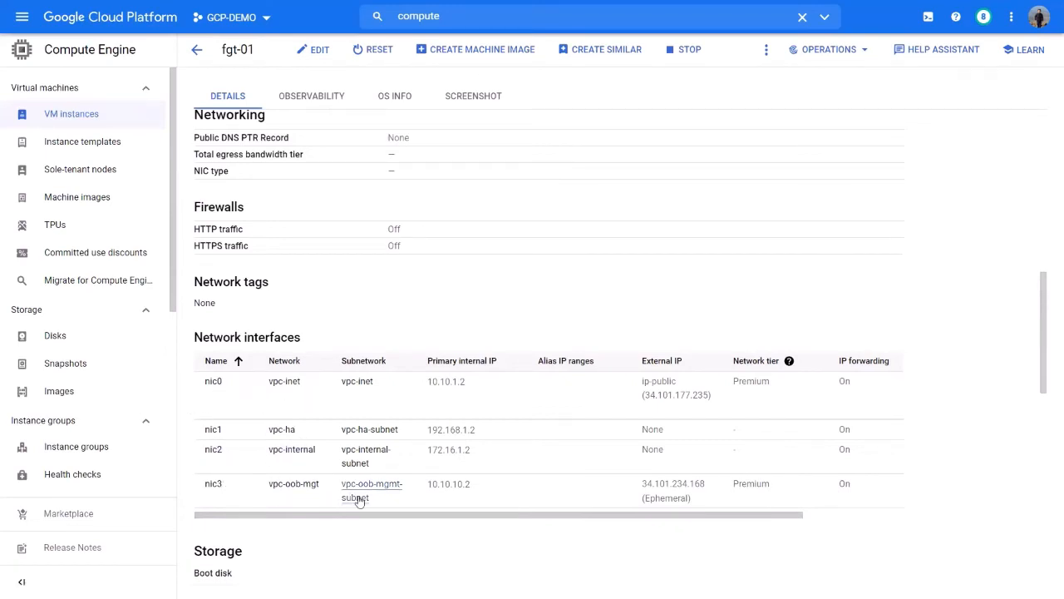
Return to the VM instances list, open the fgt-2 instance and examine its network interfaces and basic information
{"action": "scroll", "coordinate": [261, 209], "scroll_direction": "up", "scroll_amount": 3}
{"action": "left_click", "coordinate": [196, 49]}
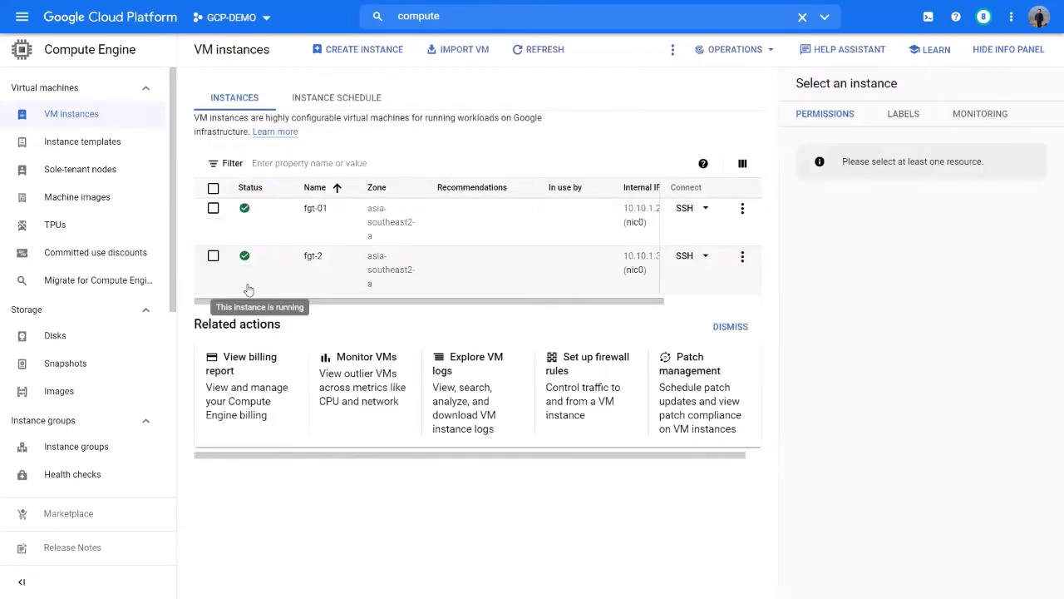
{"action": "left_click", "coordinate": [315, 264]}
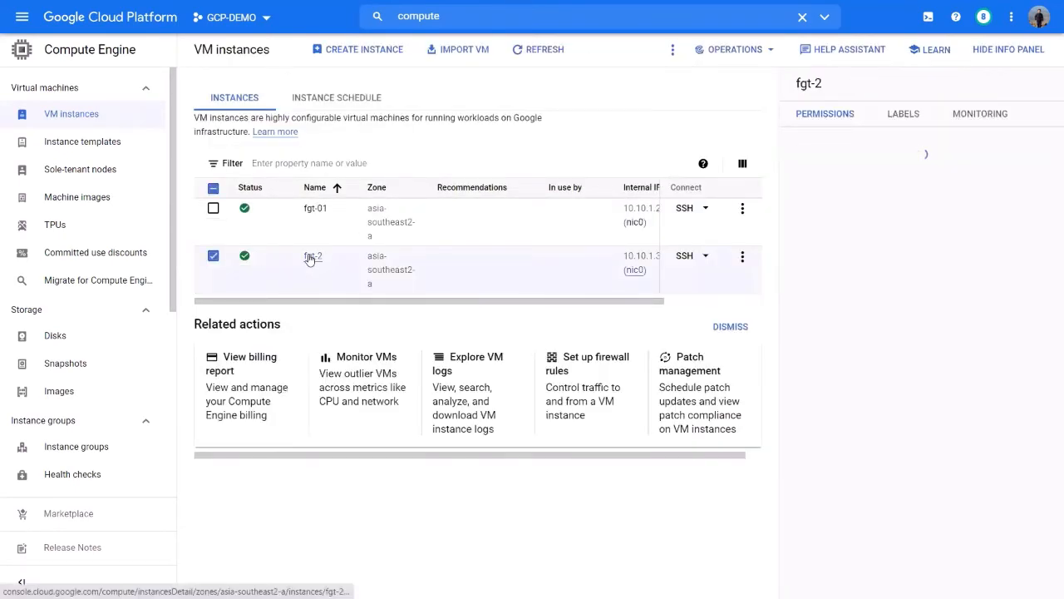
{"action": "left_click", "coordinate": [311, 258]}
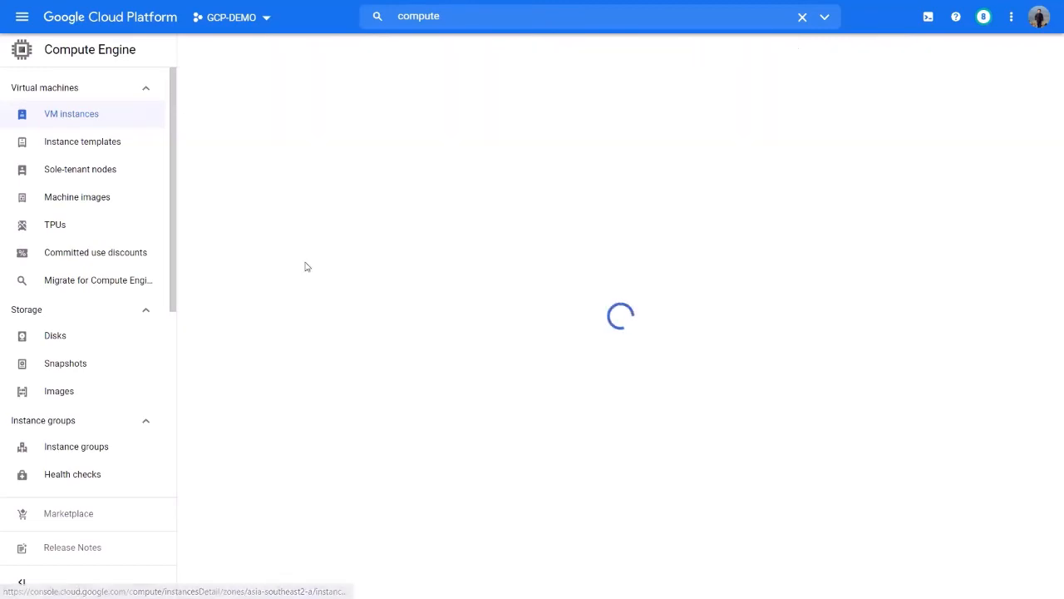
{"action": "scroll", "coordinate": [257, 411], "scroll_direction": "down", "scroll_amount": 9}
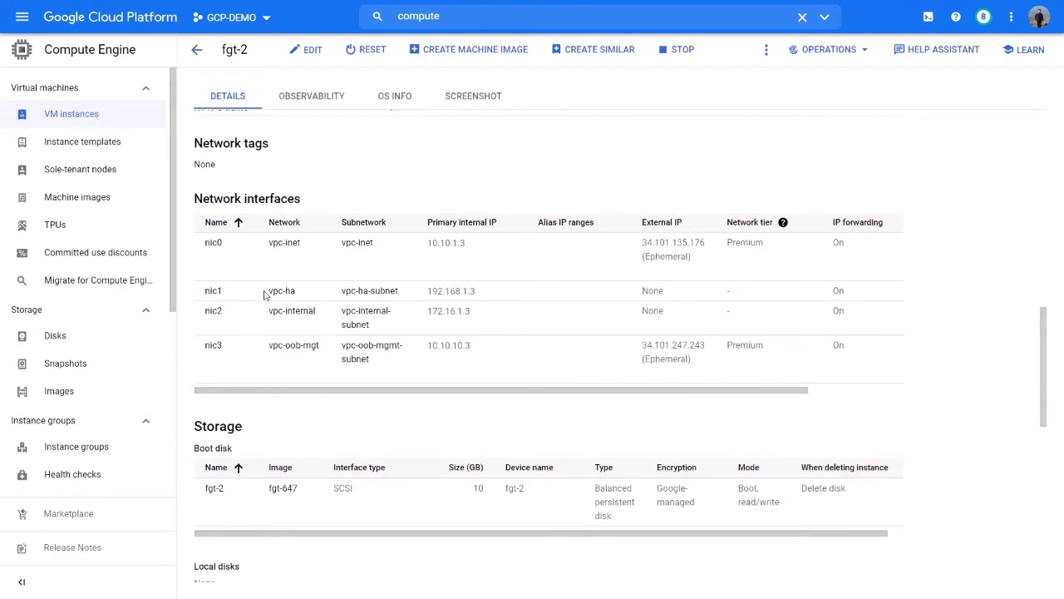
{"action": "scroll", "coordinate": [274, 349], "scroll_direction": "up", "scroll_amount": 8}
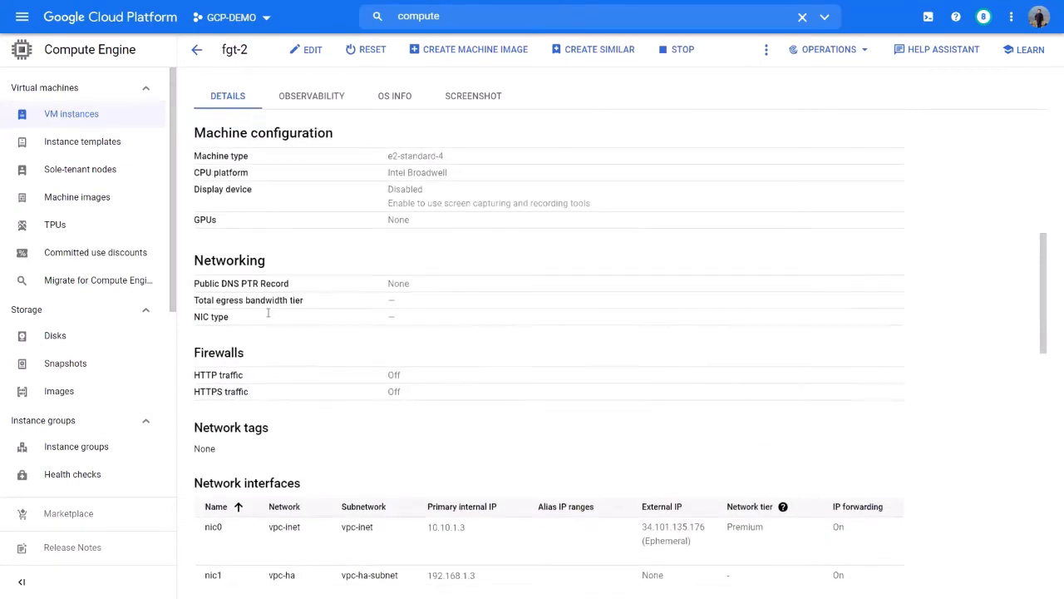
{"action": "scroll", "coordinate": [374, 244], "scroll_direction": "up", "scroll_amount": 1}
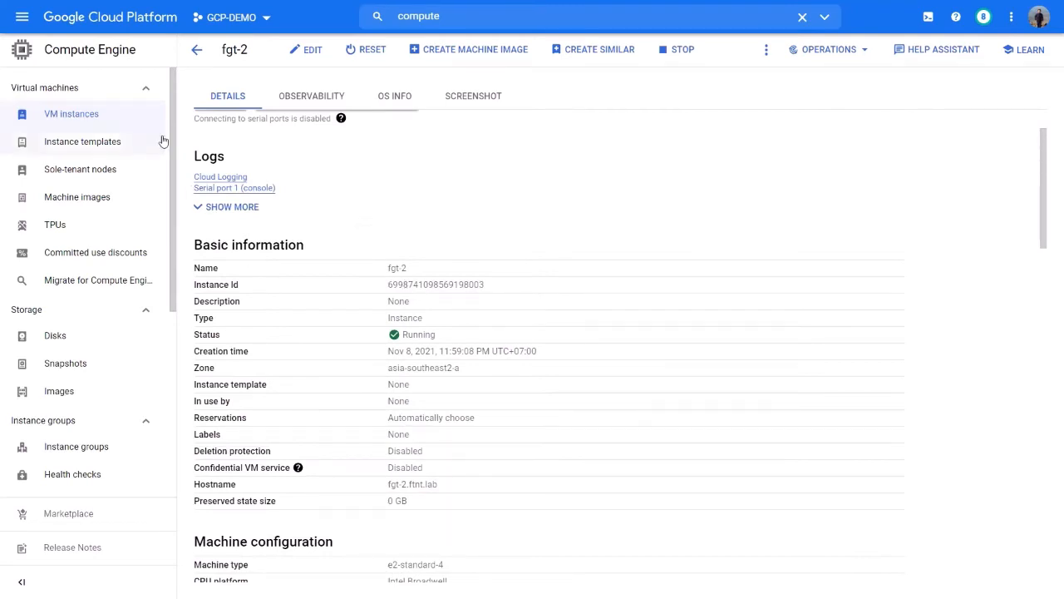
{"action": "left_click", "coordinate": [197, 49]}
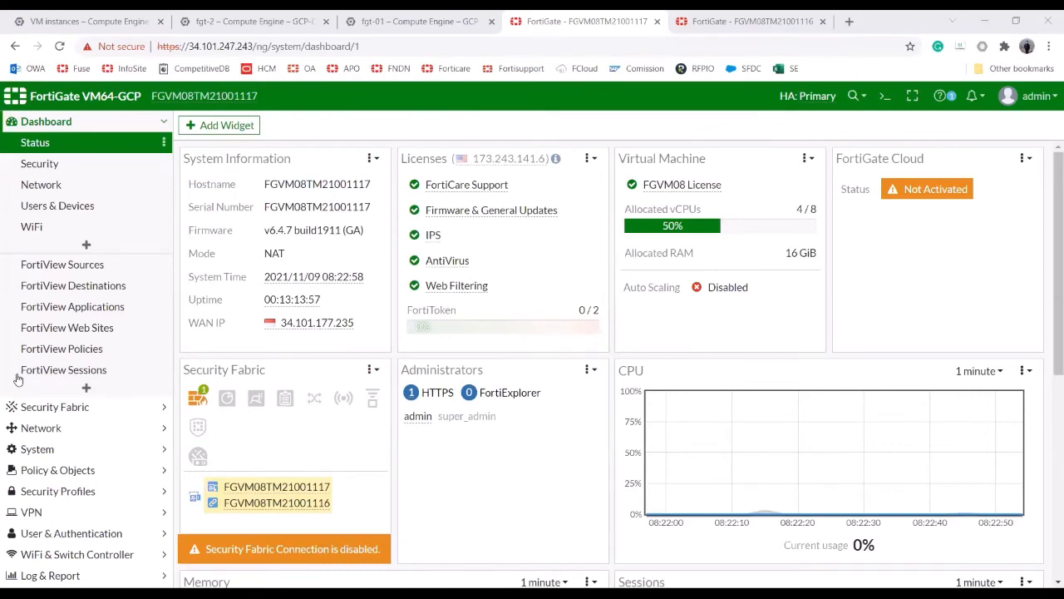
Switch to the primary FortiGate's web console, open its network interfaces list and check it against fgt-2's nic3 external IP in Google Cloud
{"action": "left_click", "coordinate": [62, 432]}
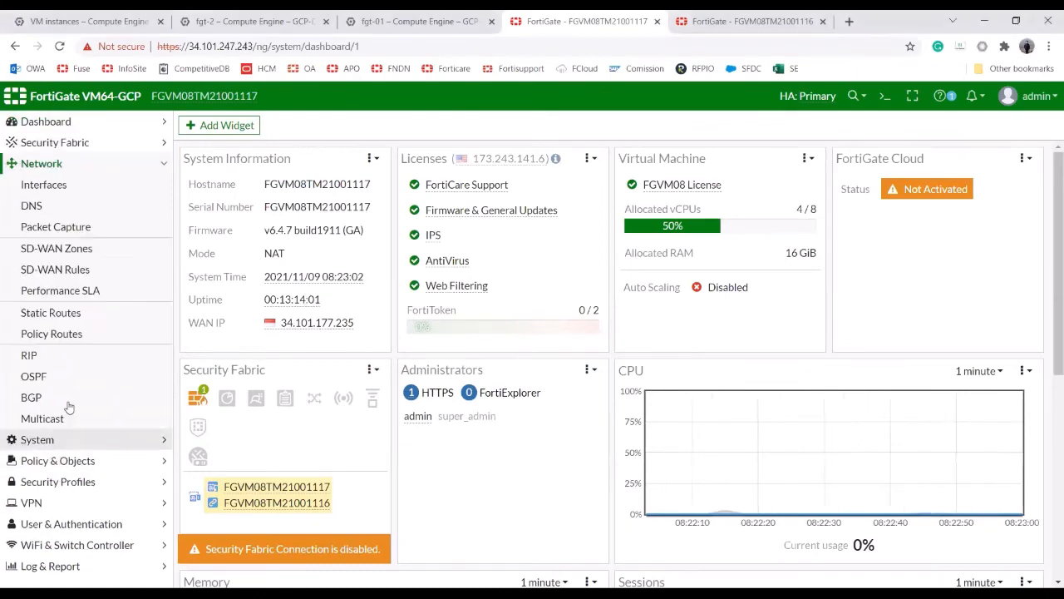
{"action": "left_click", "coordinate": [83, 184]}
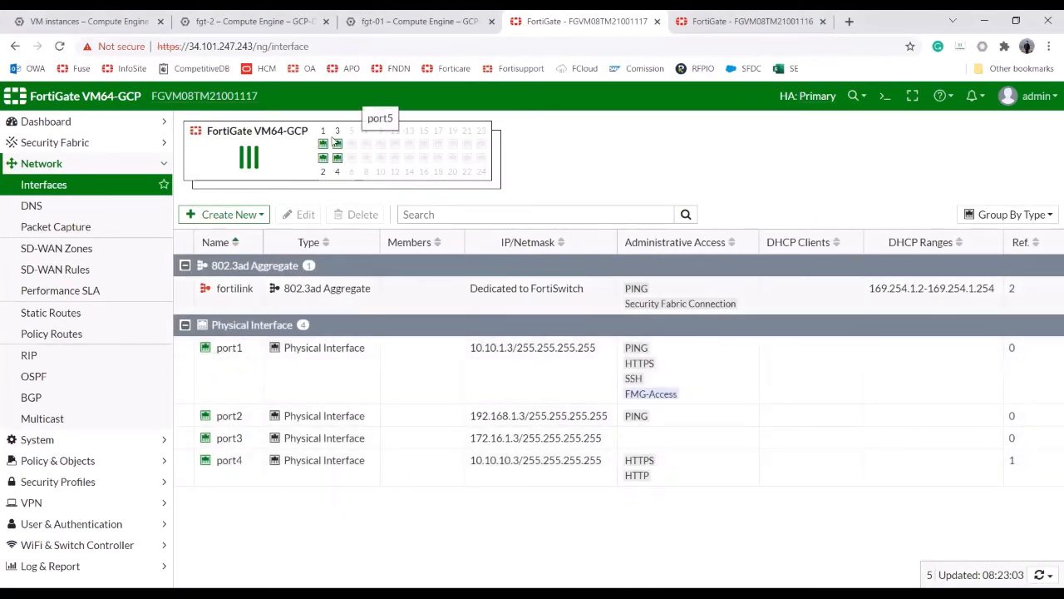
{"action": "left_click", "coordinate": [291, 19]}
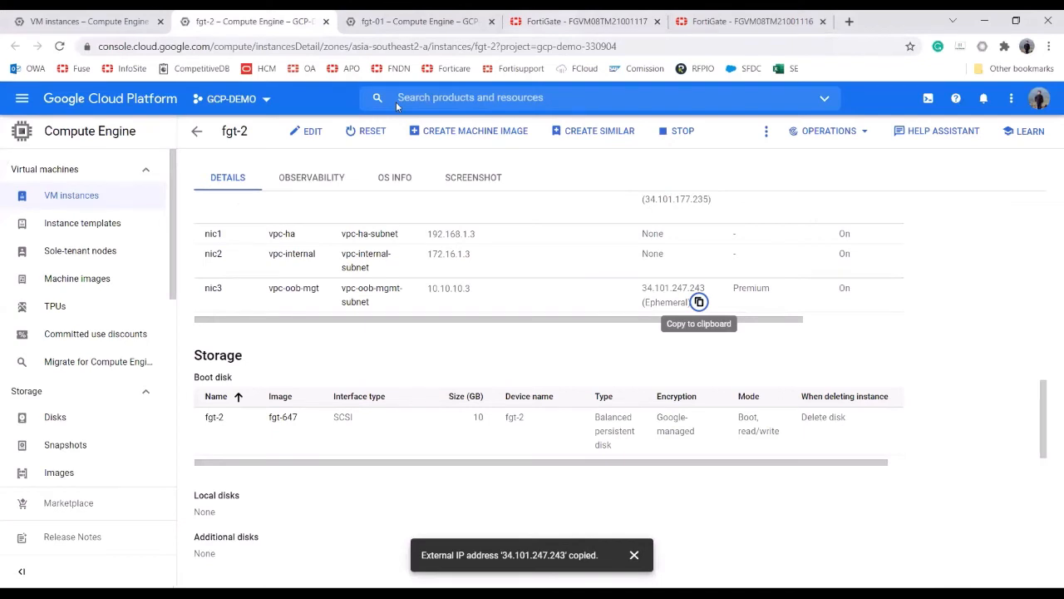
{"action": "left_click", "coordinate": [578, 22]}
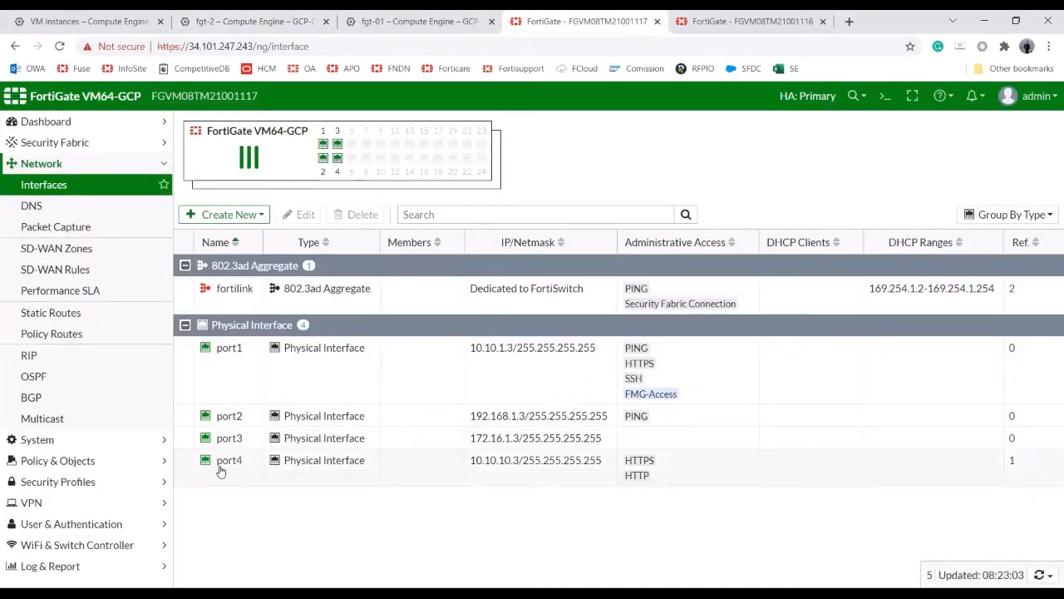
Compare fgt-2's nic0 to nic3 networks and internal IPs in Google Cloud with the FortiGate's port1 to port4 addresses
{"action": "left_click", "coordinate": [249, 22]}
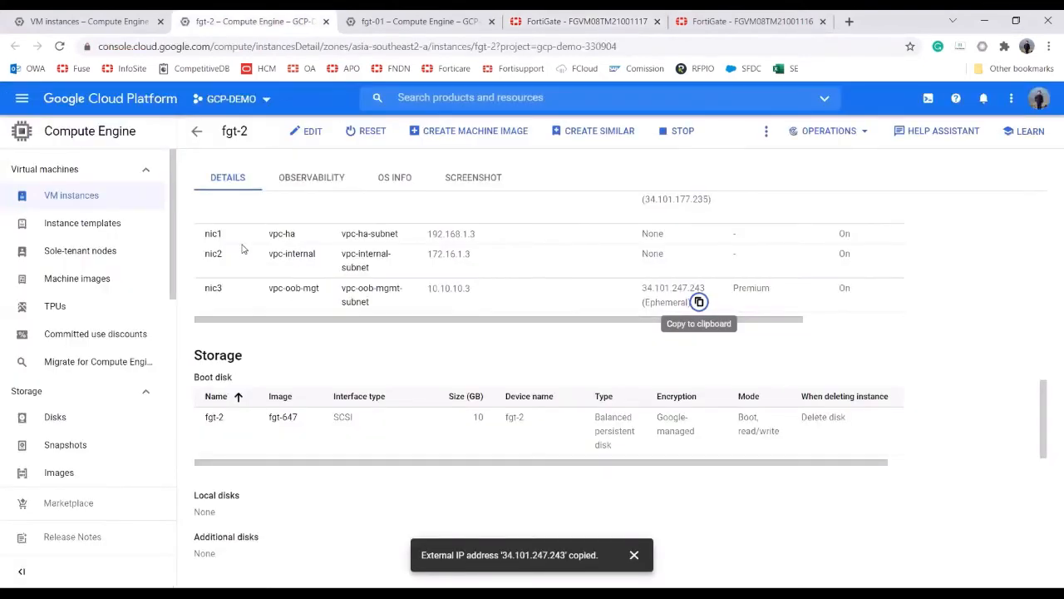
{"action": "scroll", "coordinate": [243, 248], "scroll_direction": "up", "scroll_amount": 1}
{"action": "key", "text": "ctrl+Tab"}
{"action": "key", "text": "ctrl+Tab"}
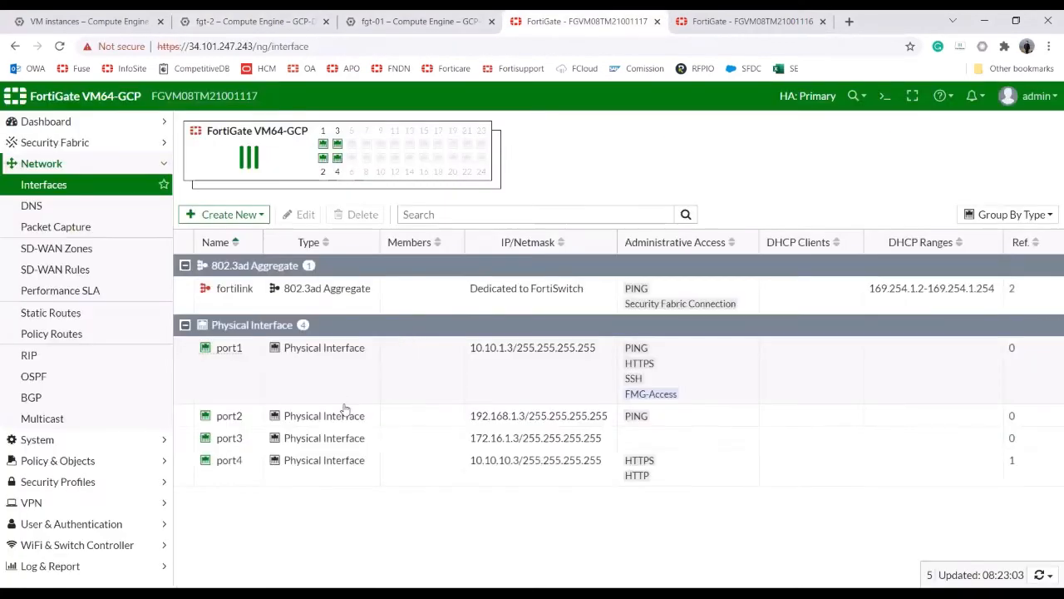
{"action": "left_click", "coordinate": [233, 19]}
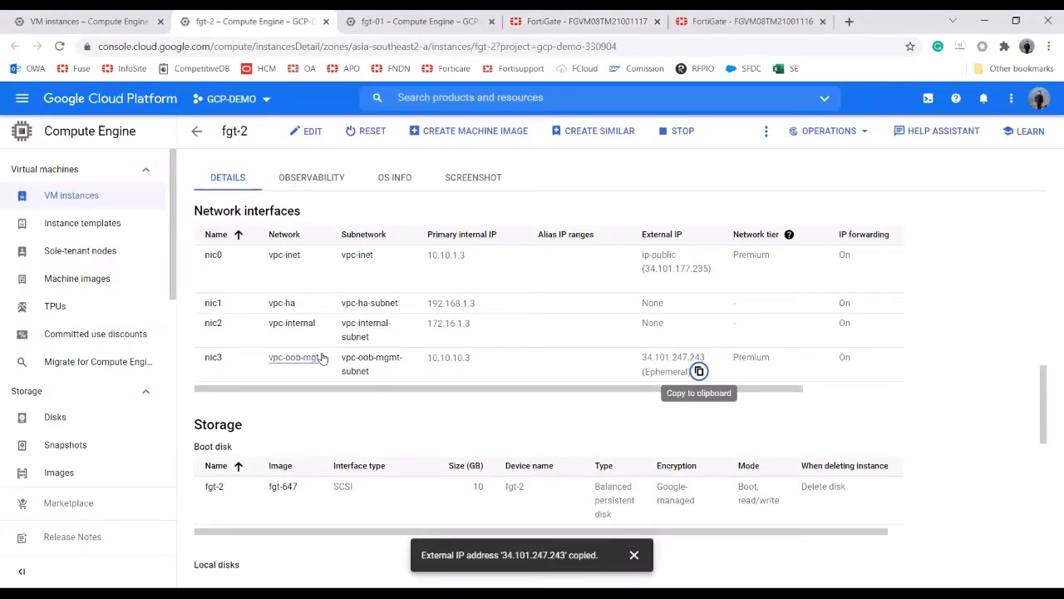
{"action": "key", "text": "ctrl+Tab"}
{"action": "key", "text": "ctrl+Tab"}
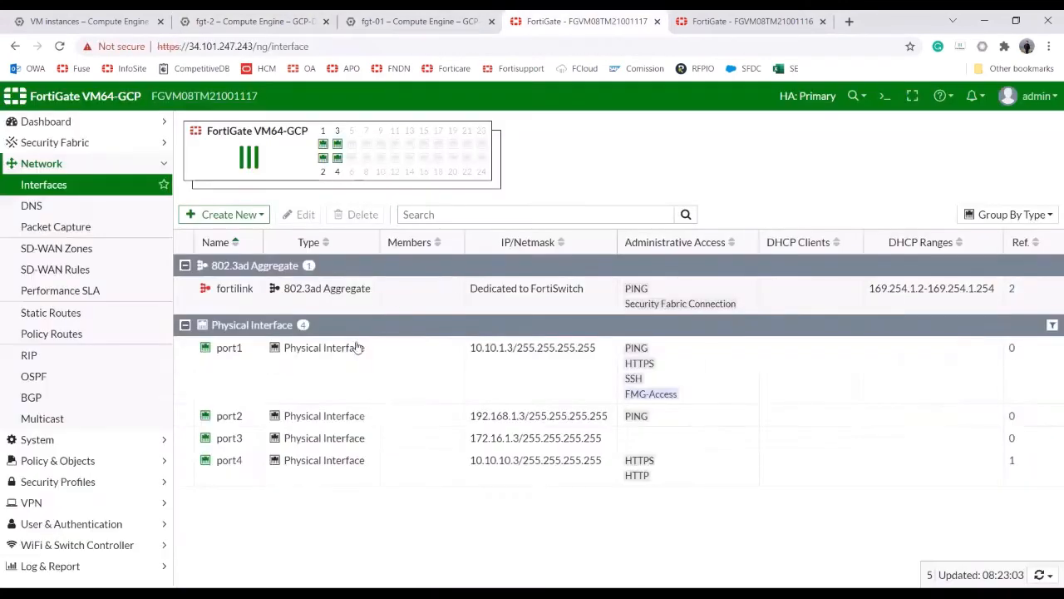
{"action": "left_click", "coordinate": [257, 21]}
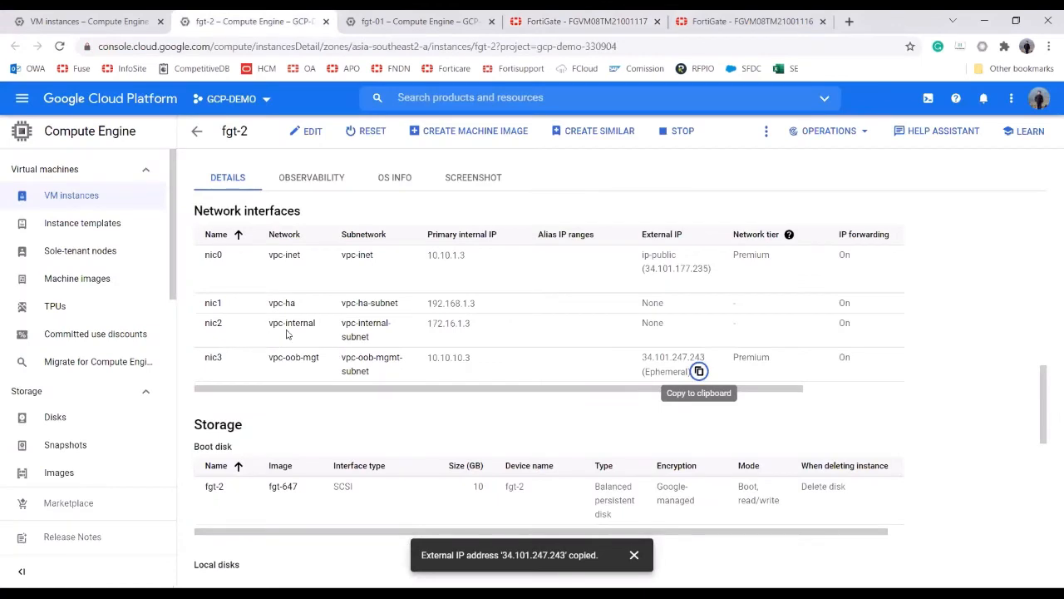
{"action": "key", "text": "ctrl+Tab"}
{"action": "key", "text": "ctrl+Tab"}
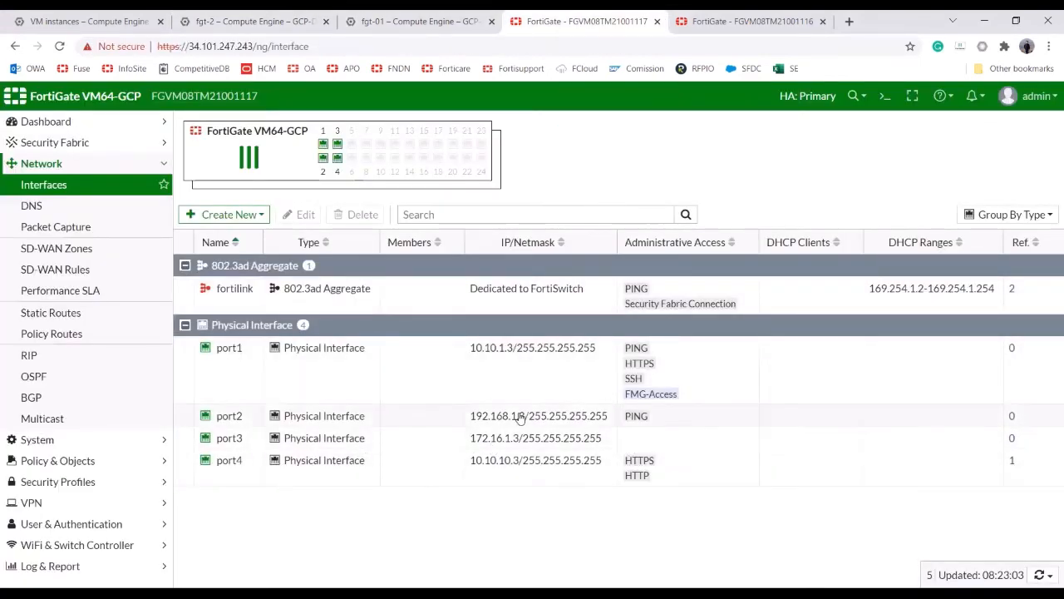
Inspect the addressing mode and administrative access settings of port1, port2 and port4 on the FortiGate, closing each without changes
{"action": "left_click", "coordinate": [234, 353]}
{"action": "double_click", "coordinate": [235, 355]}
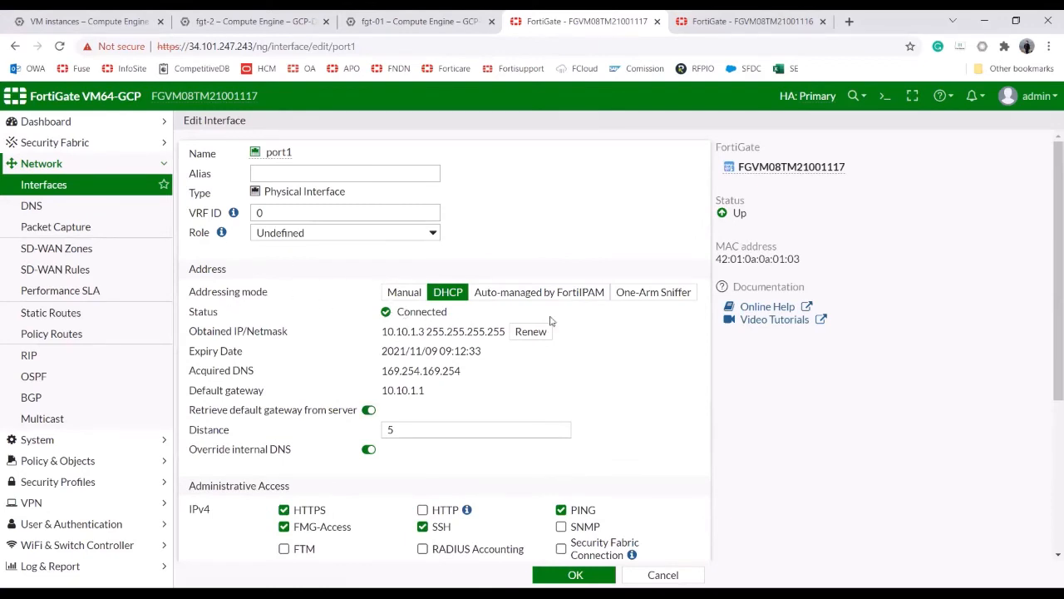
{"action": "left_click", "coordinate": [662, 574]}
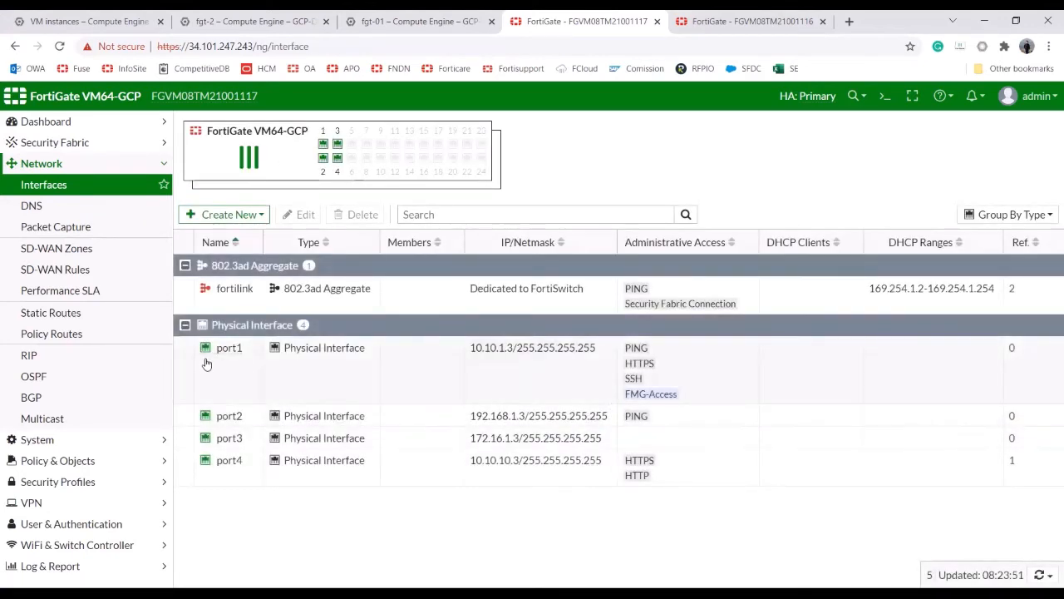
{"action": "double_click", "coordinate": [236, 414]}
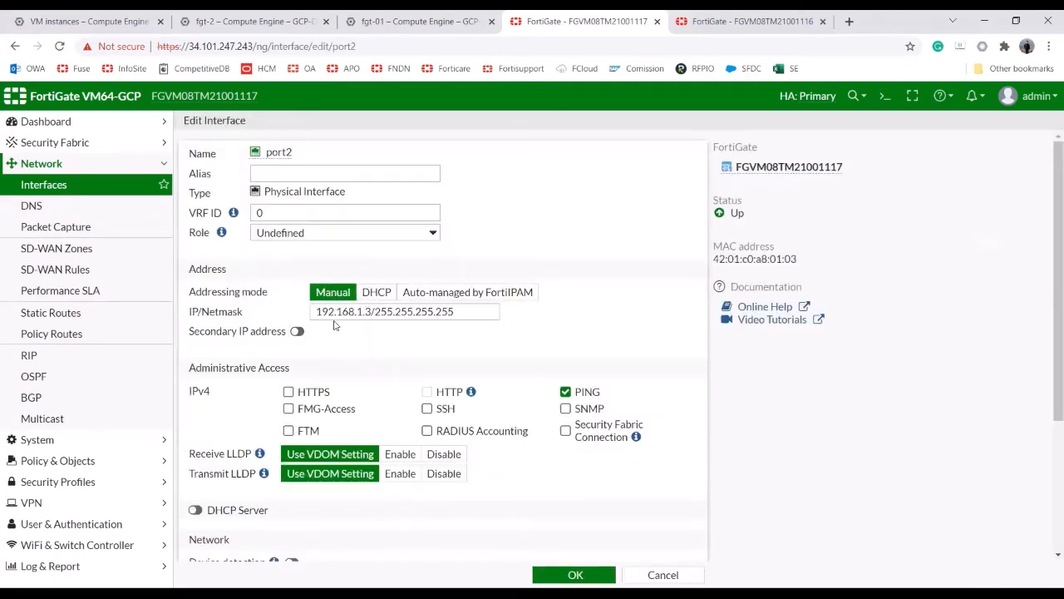
{"action": "left_click", "coordinate": [664, 576]}
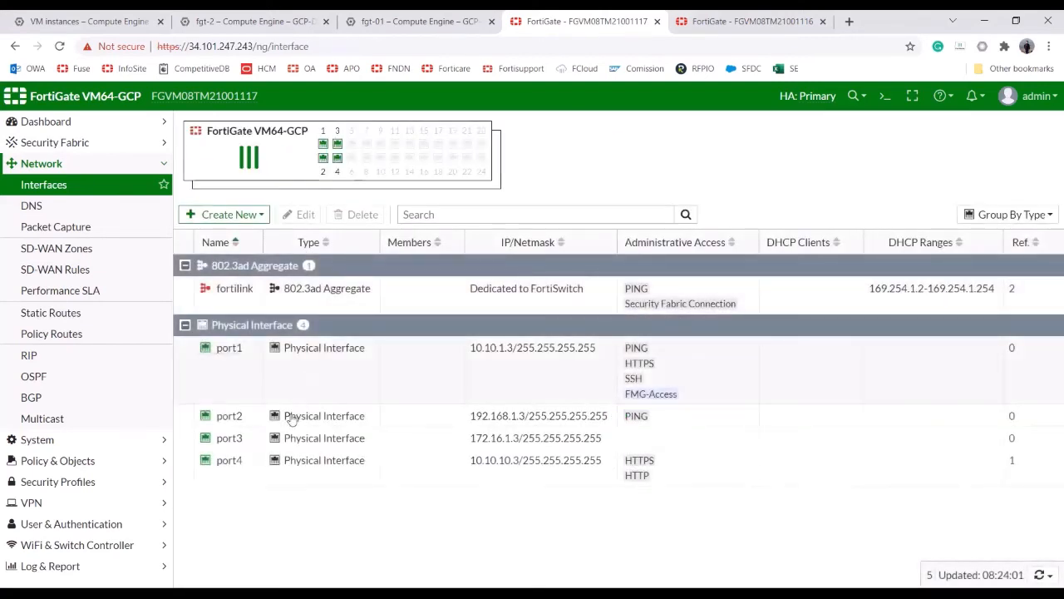
{"action": "double_click", "coordinate": [230, 463]}
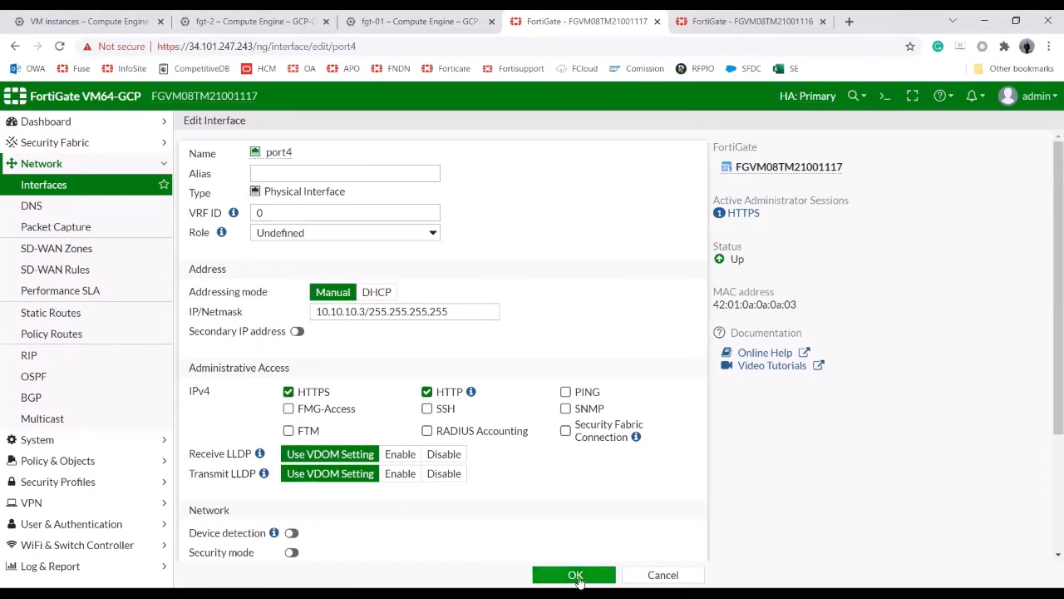
{"action": "left_click", "coordinate": [577, 577]}
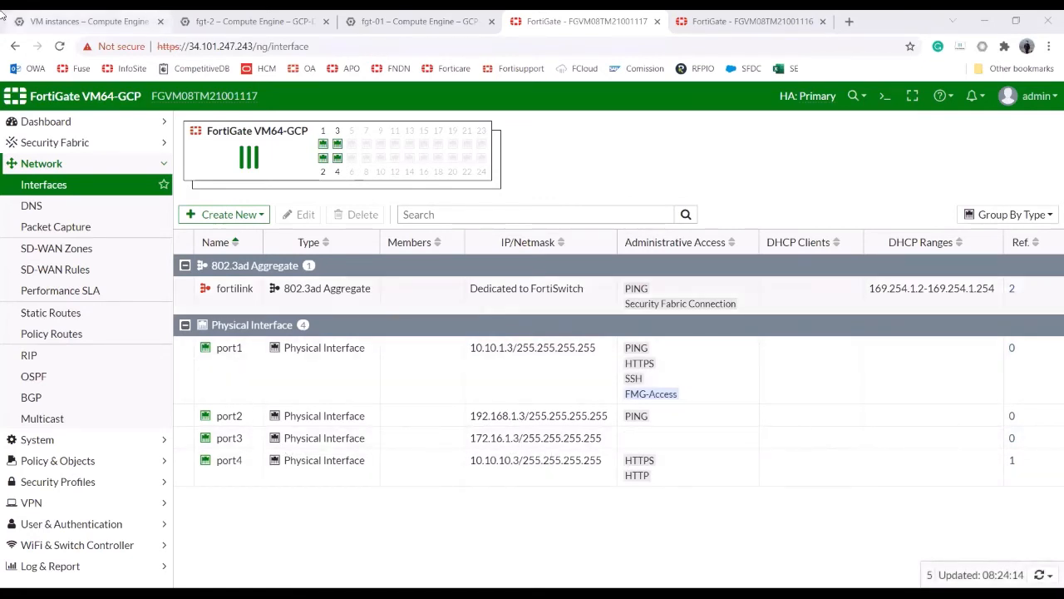
Switch to the Google Cloud console, search for "vpc networks" and open the VPC networks page
{"action": "left_click", "coordinate": [83, 21]}
{"action": "left_click", "coordinate": [367, 99]}
{"action": "double_click", "coordinate": [400, 97]}
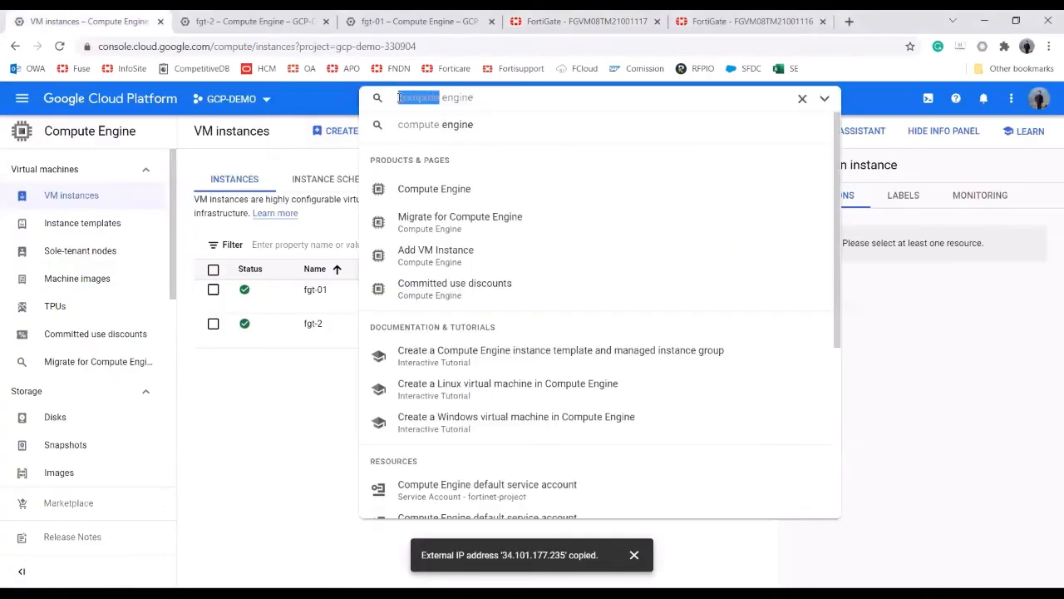
{"action": "left_click", "coordinate": [452, 91]}
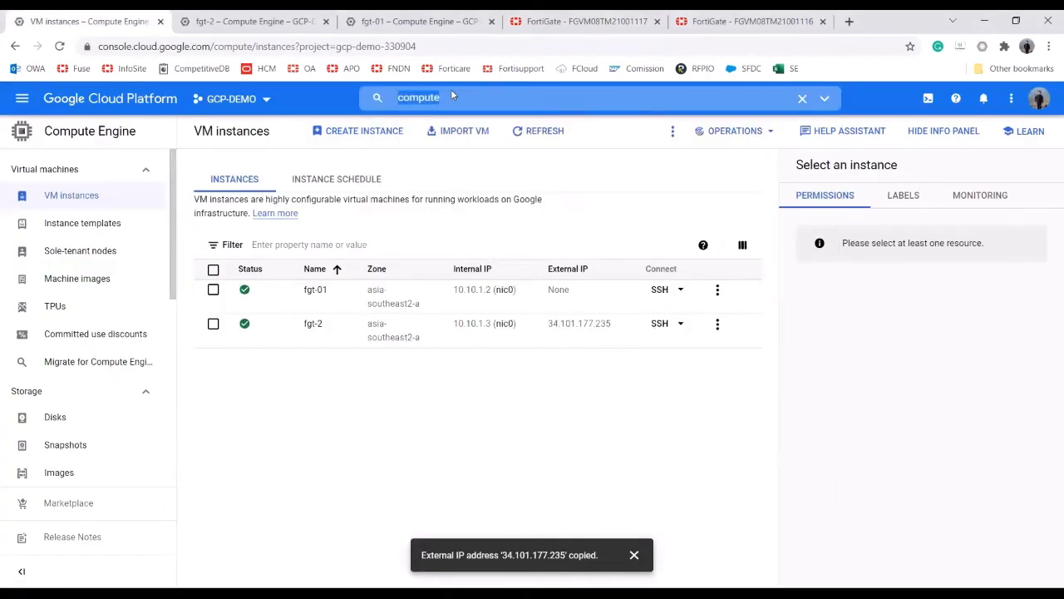
{"action": "left_click", "coordinate": [431, 97]}
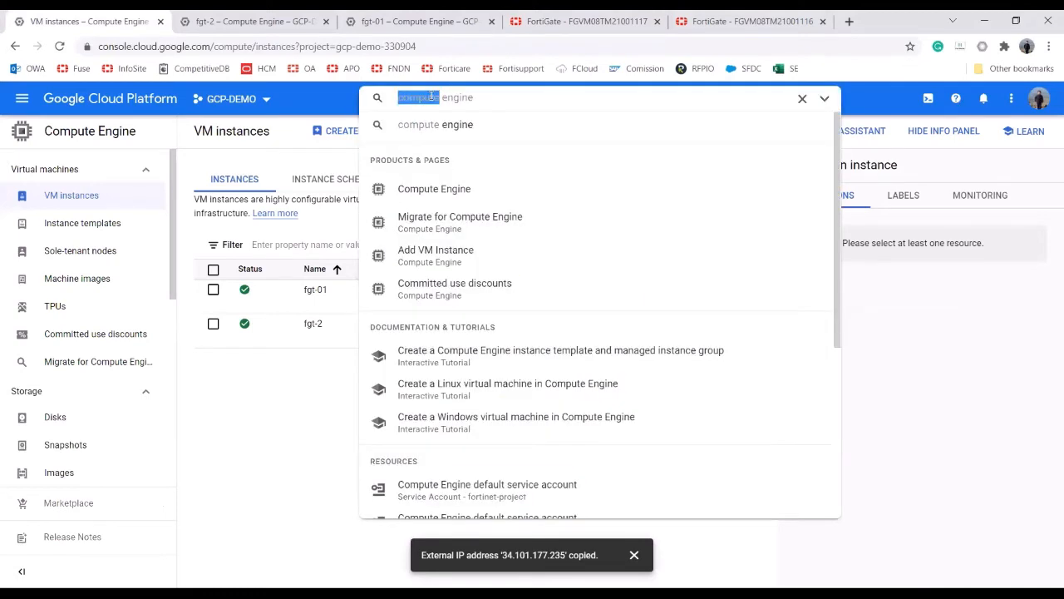
{"action": "key", "text": "BackSpace"}
{"action": "type", "text": "vpc "}
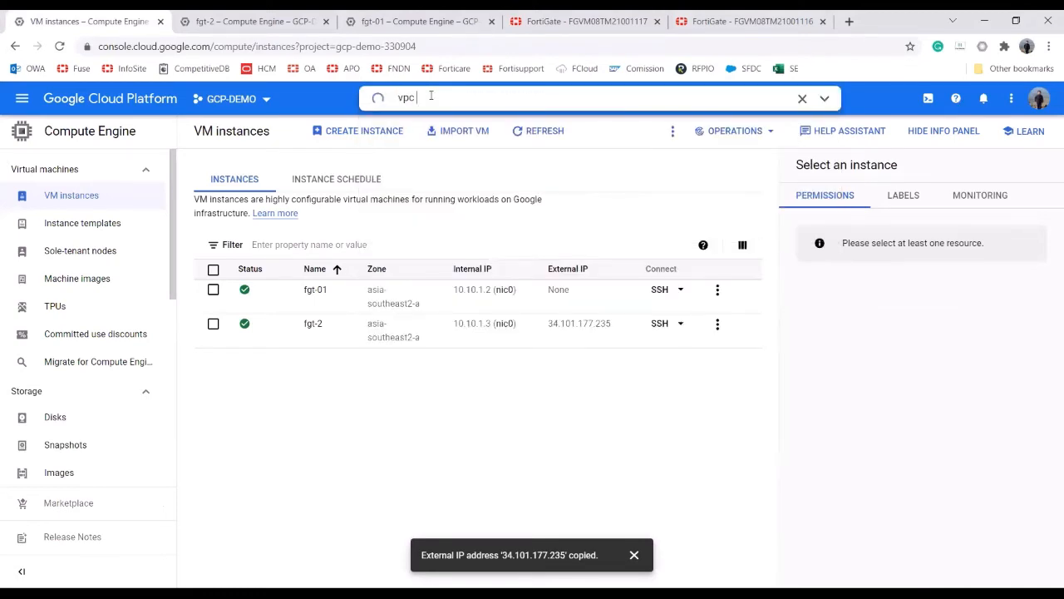
{"action": "type", "text": "net"}
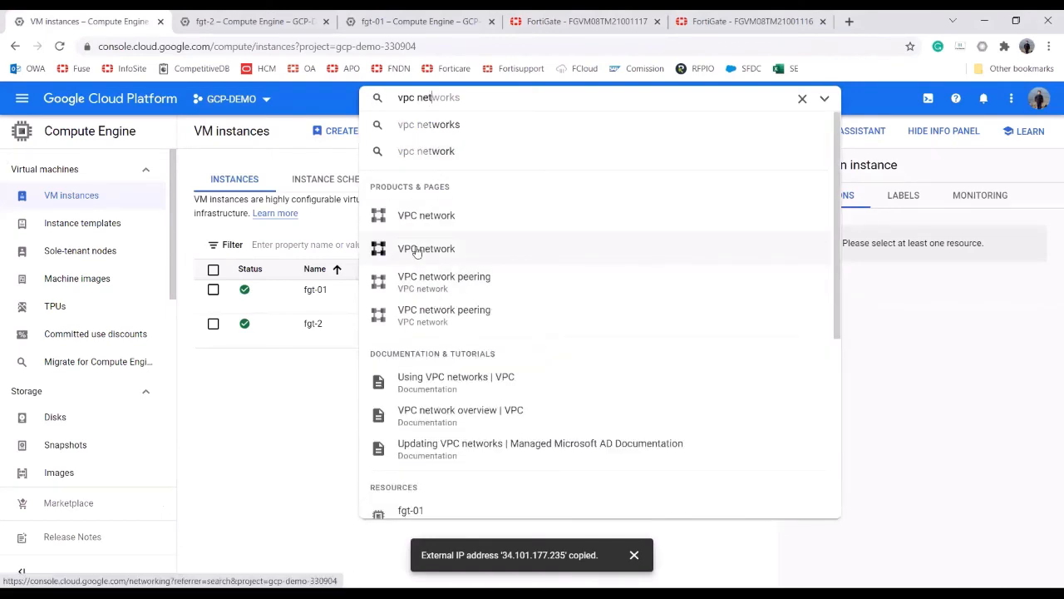
{"action": "type", "text": "work"}
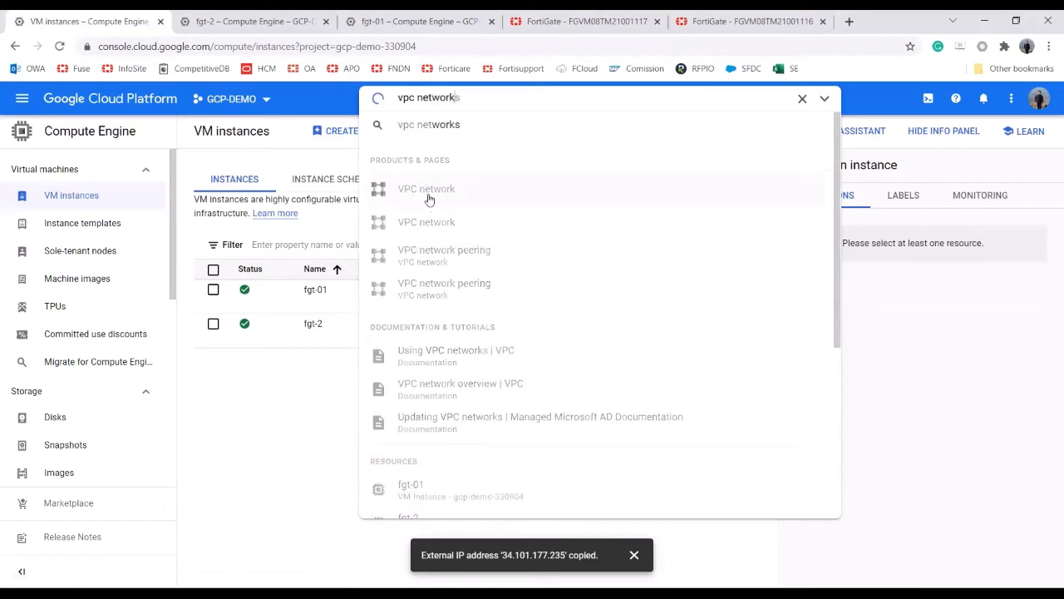
{"action": "type", "text": "s"}
{"action": "left_click", "coordinate": [432, 217]}
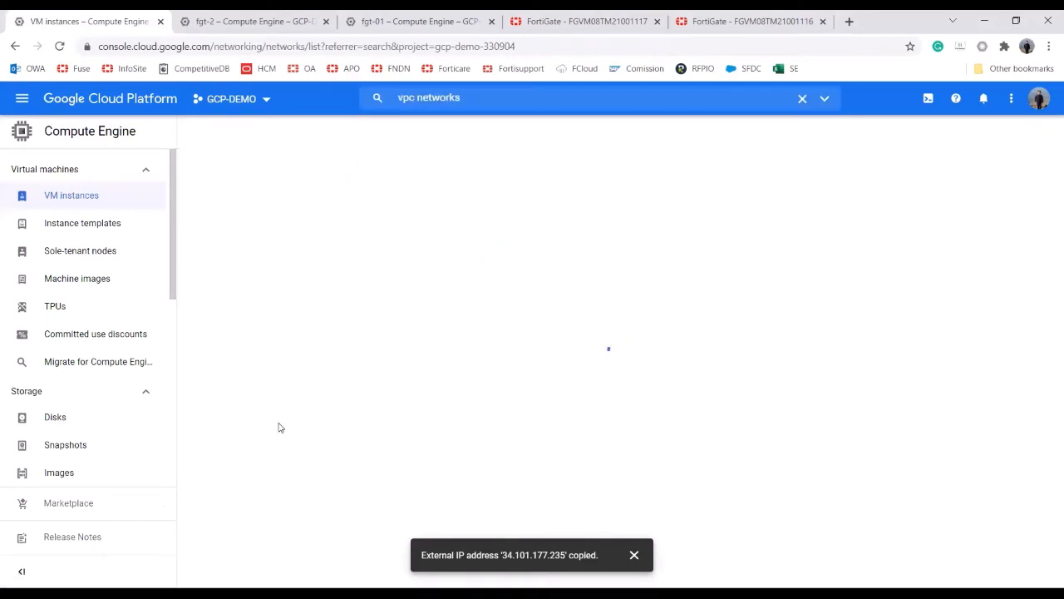
{"action": "scroll", "coordinate": [297, 405], "scroll_direction": "down", "scroll_amount": 1}
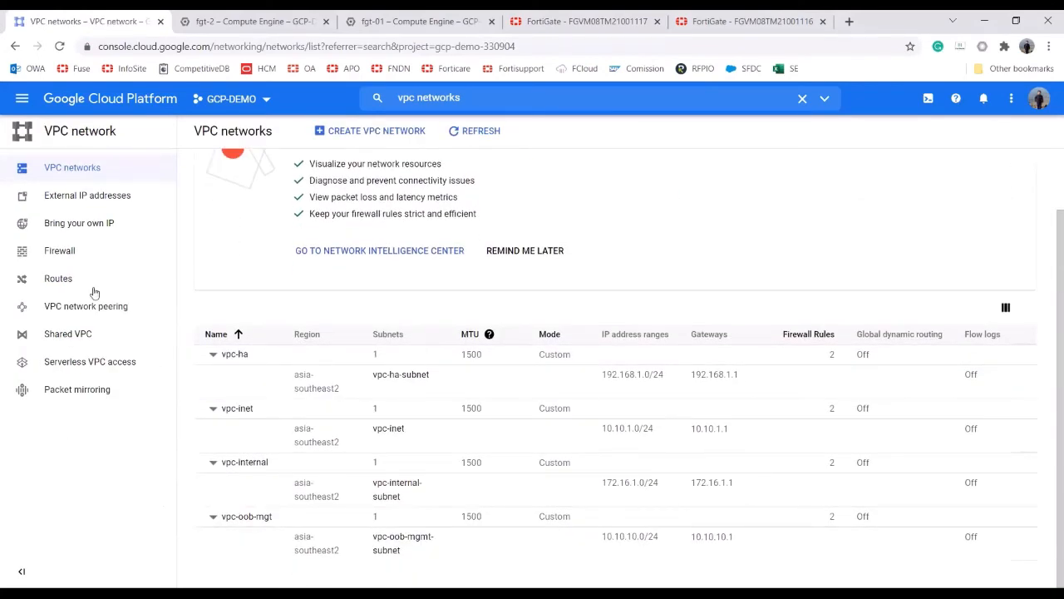
Open the internal-route details from the VPC routes list and examine its network, destination range, next hop and applicable instances
{"action": "left_click", "coordinate": [59, 279]}
{"action": "scroll", "coordinate": [352, 490], "scroll_direction": "down", "scroll_amount": 5}
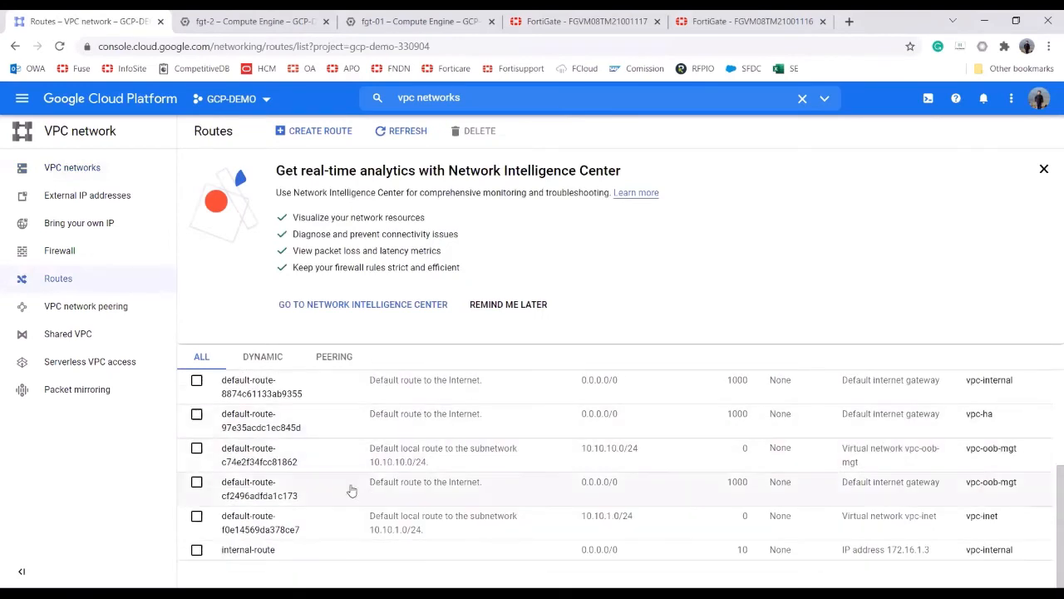
{"action": "left_click", "coordinate": [246, 551]}
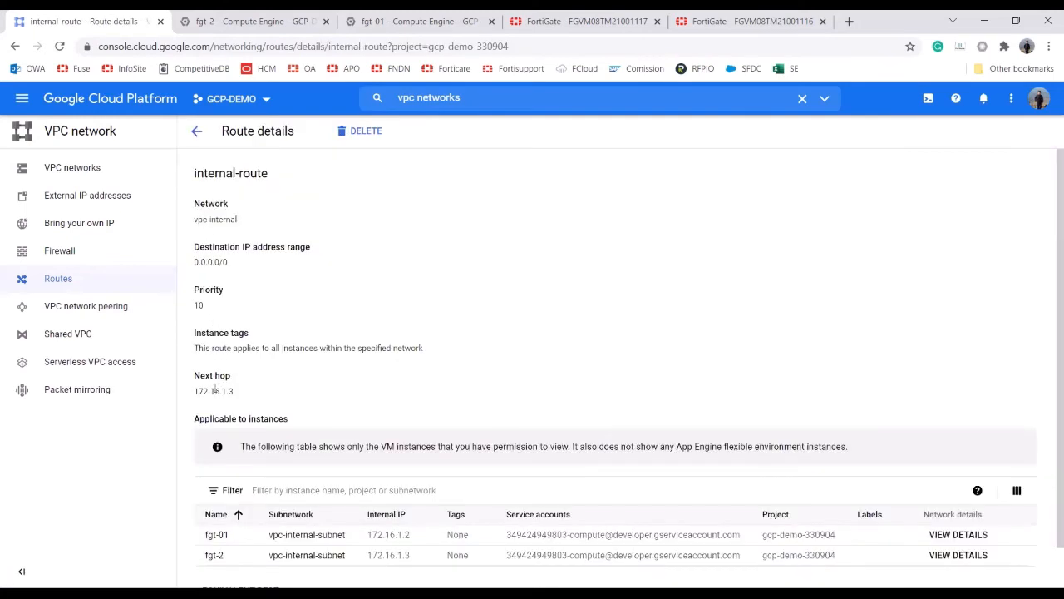
{"action": "left_click_drag", "start_coordinate": [235, 391], "coordinate": [195, 390]}
{"action": "left_click", "coordinate": [322, 365]}
{"action": "scroll", "coordinate": [343, 364], "scroll_direction": "down", "scroll_amount": 1}
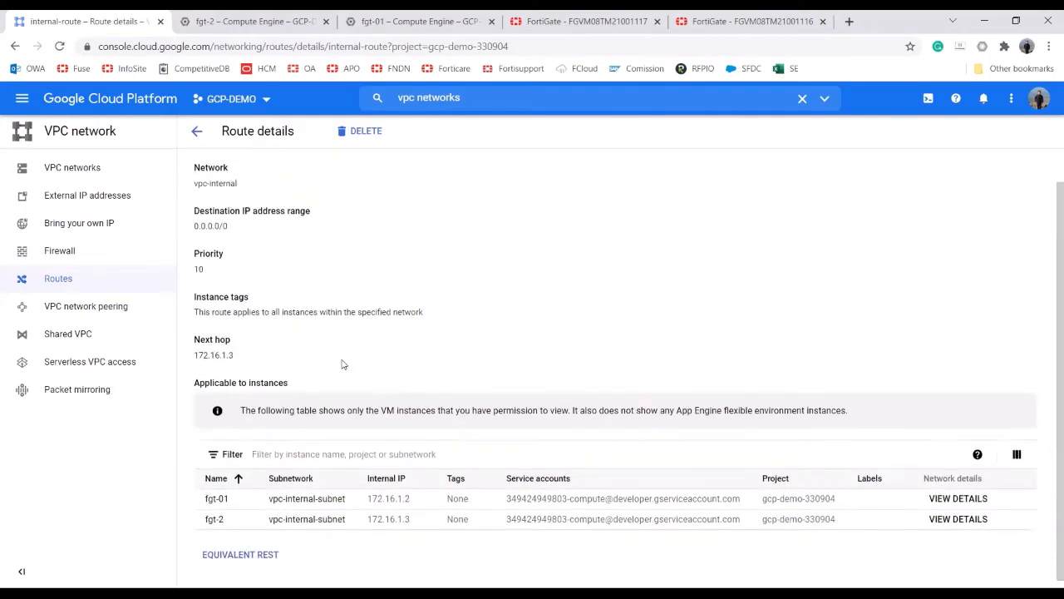
{"action": "scroll", "coordinate": [343, 364], "scroll_direction": "up", "scroll_amount": 1}
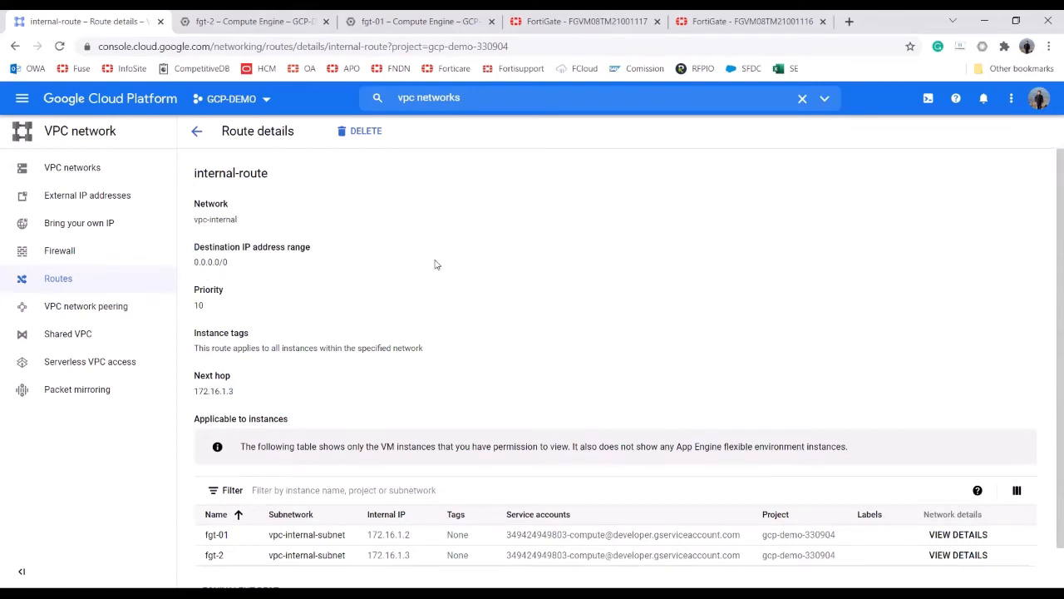
Leave the internal-route details, open the primary FortiGate's CLI console and run "show system ha" to examine its HA configuration
{"action": "left_click", "coordinate": [196, 132]}
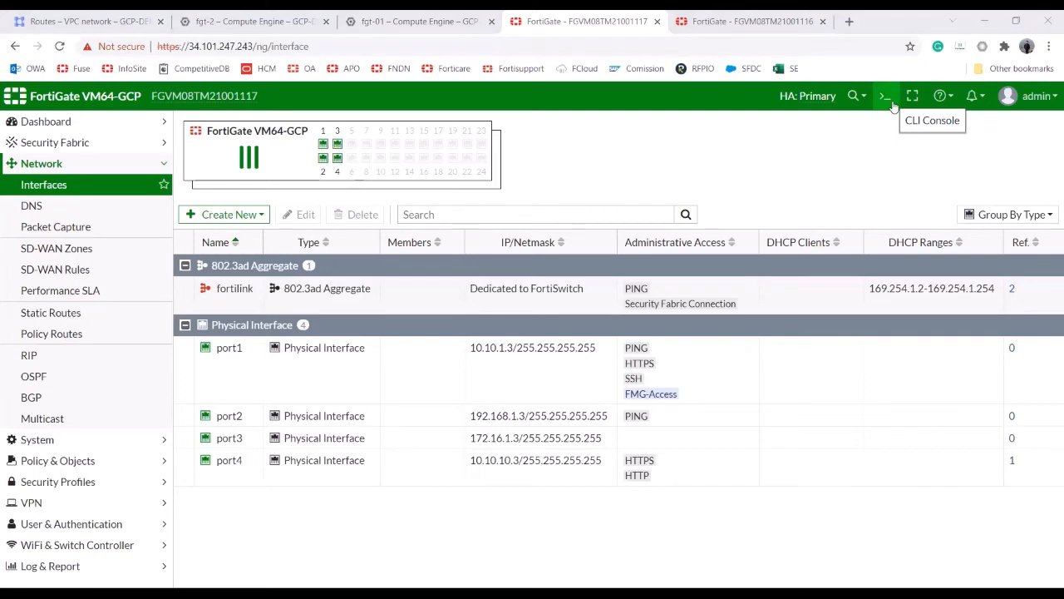
{"action": "left_click", "coordinate": [887, 97]}
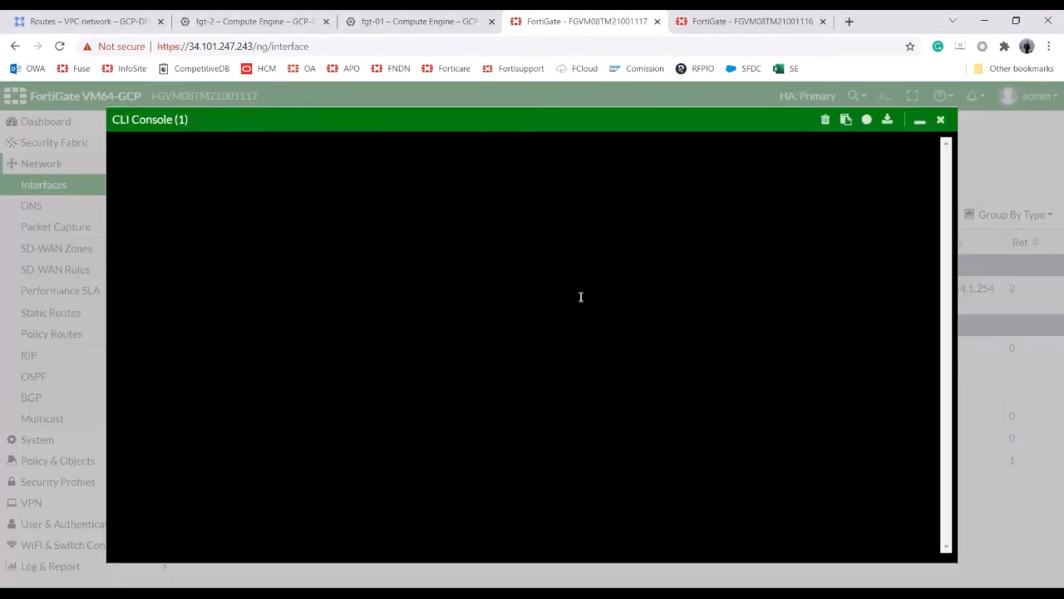
{"action": "type", "text": "s"}
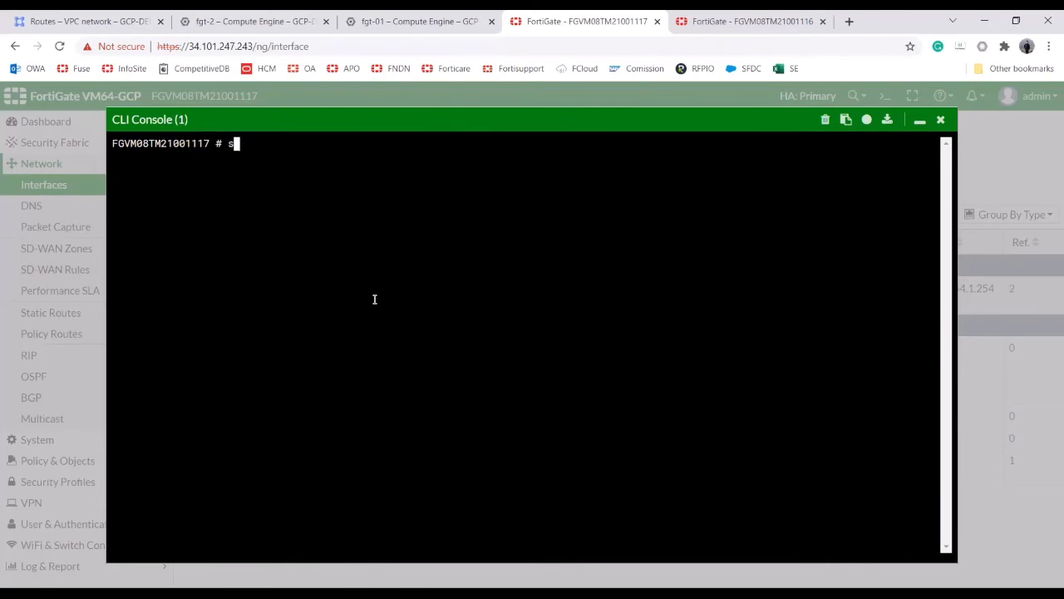
{"action": "type", "text": "how"}
{"action": "type", "text": " conf"}
{"action": "key", "text": "BackSpace"}
{"action": "key", "text": "BackSpace"}
{"action": "key", "text": "BackSpace"}
{"action": "key", "text": "BackSpace"}
{"action": "type", "text": "sys"}
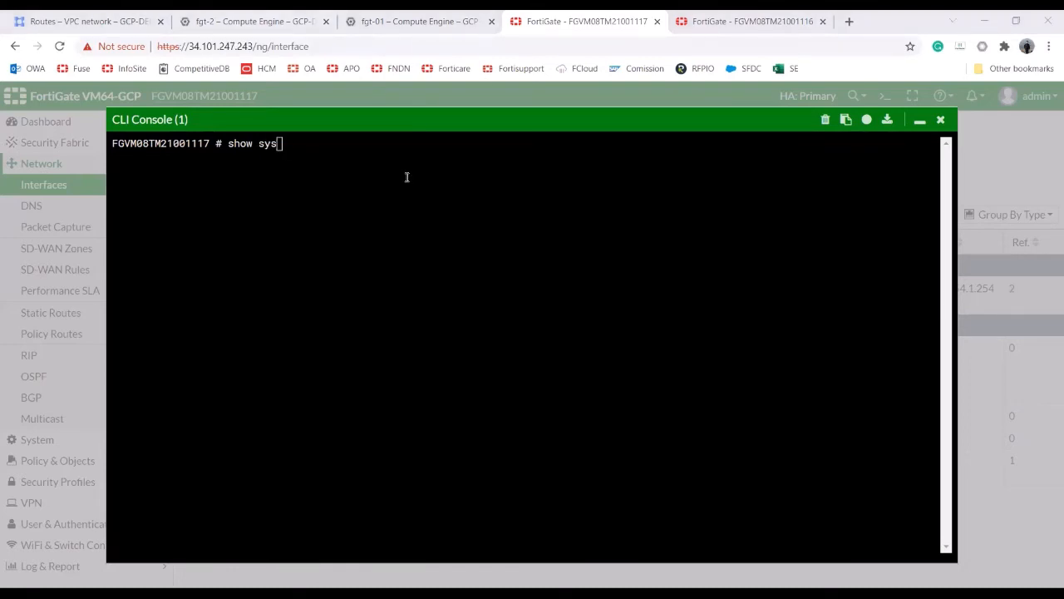
{"action": "key", "text": "Tab"}
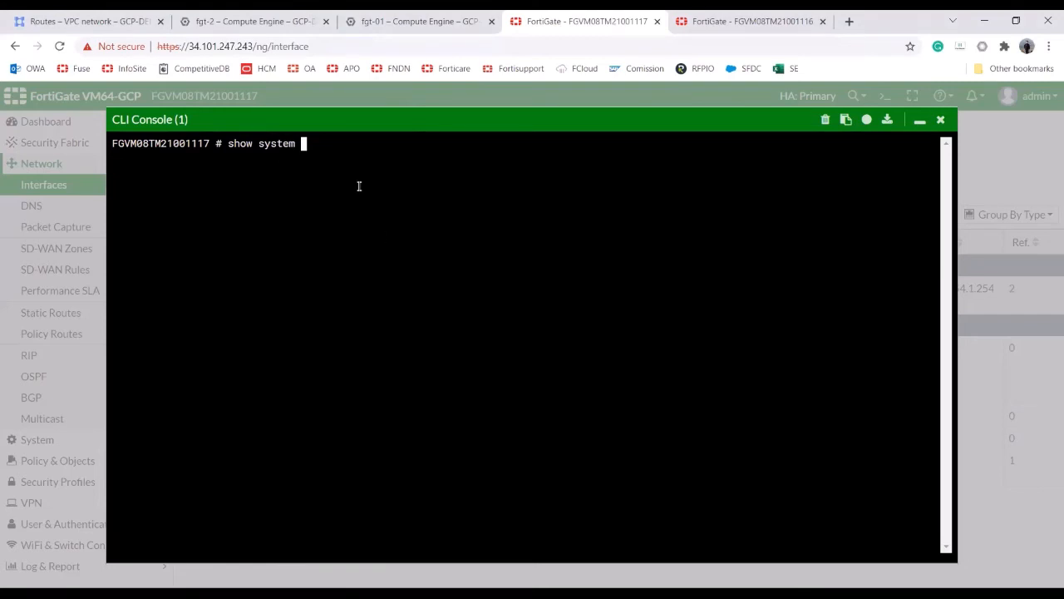
{"action": "type", "text": "ha"}
{"action": "key", "text": "Return"}
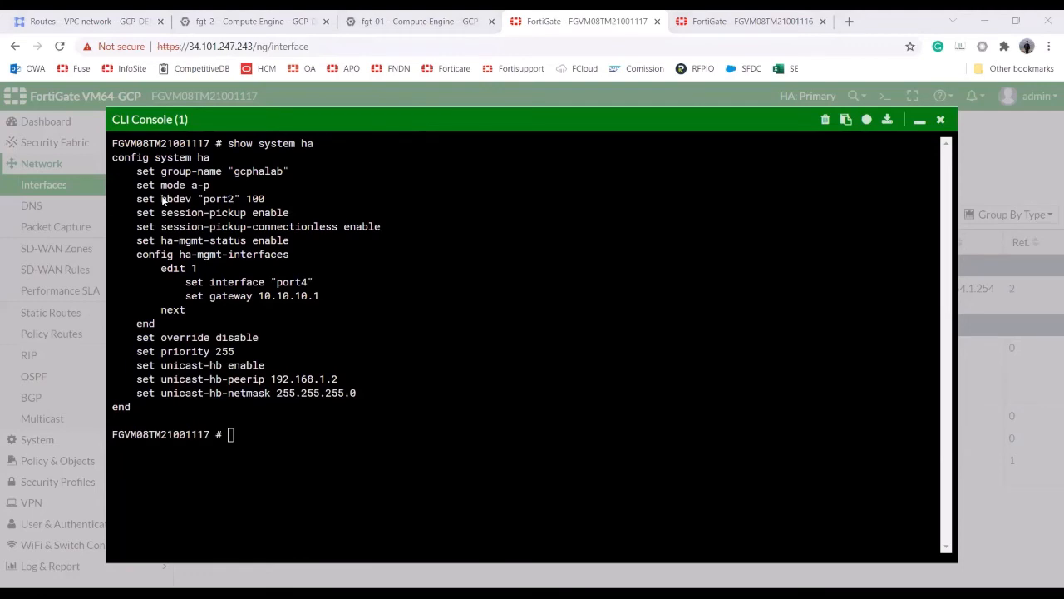
{"action": "left_click", "coordinate": [250, 175]}
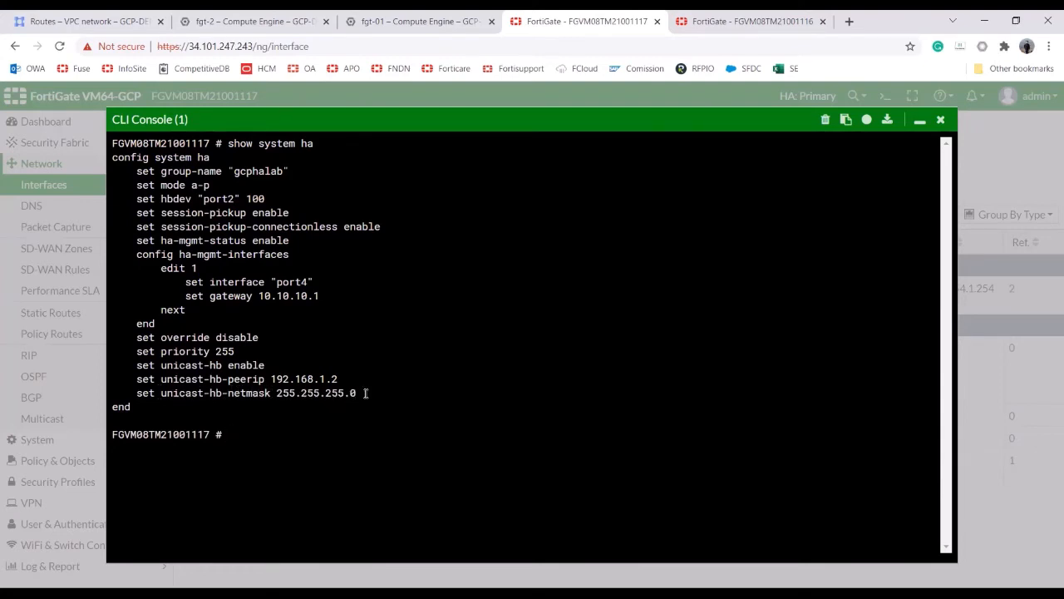
{"action": "double_click", "coordinate": [293, 392]}
{"action": "left_click", "coordinate": [287, 387]}
Switch to the secondary FortiGate, open its CLI console and run "show system ha" to examine its HA configuration
{"action": "left_click", "coordinate": [748, 20]}
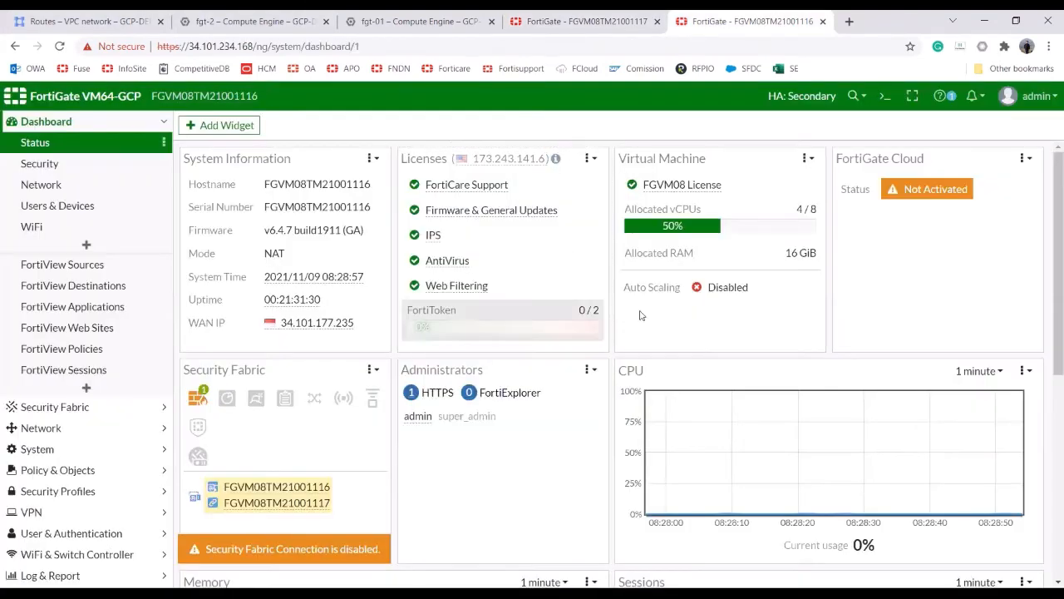
{"action": "left_click", "coordinate": [884, 95]}
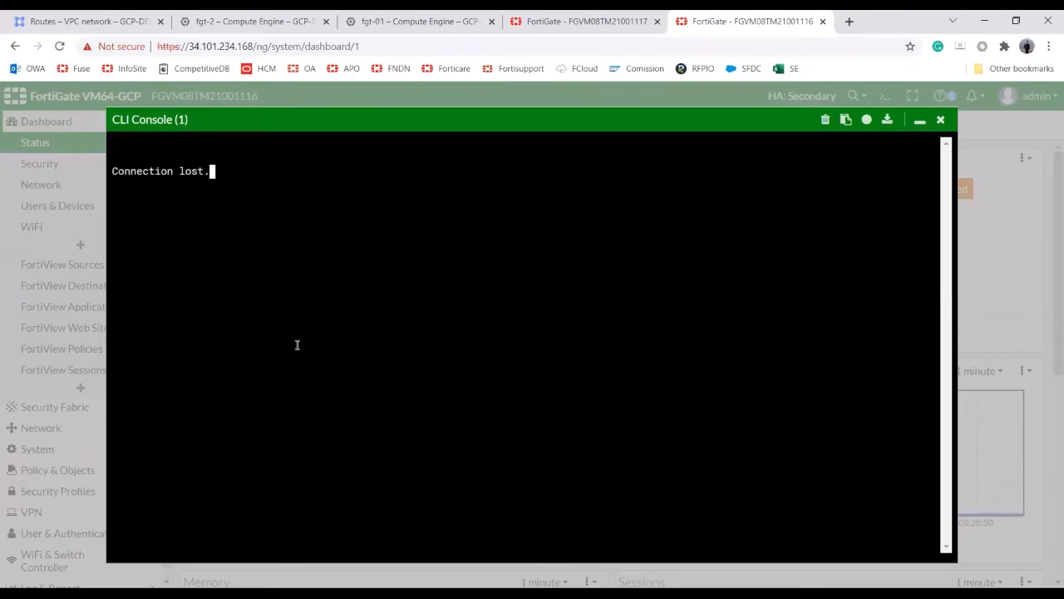
{"action": "left_click", "coordinate": [940, 119]}
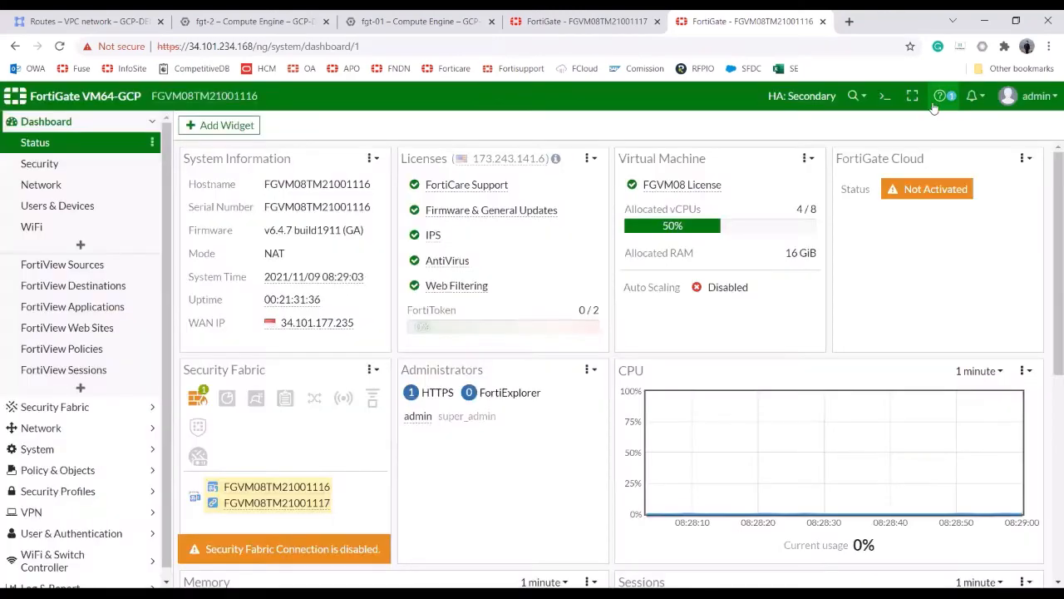
{"action": "left_click", "coordinate": [883, 97]}
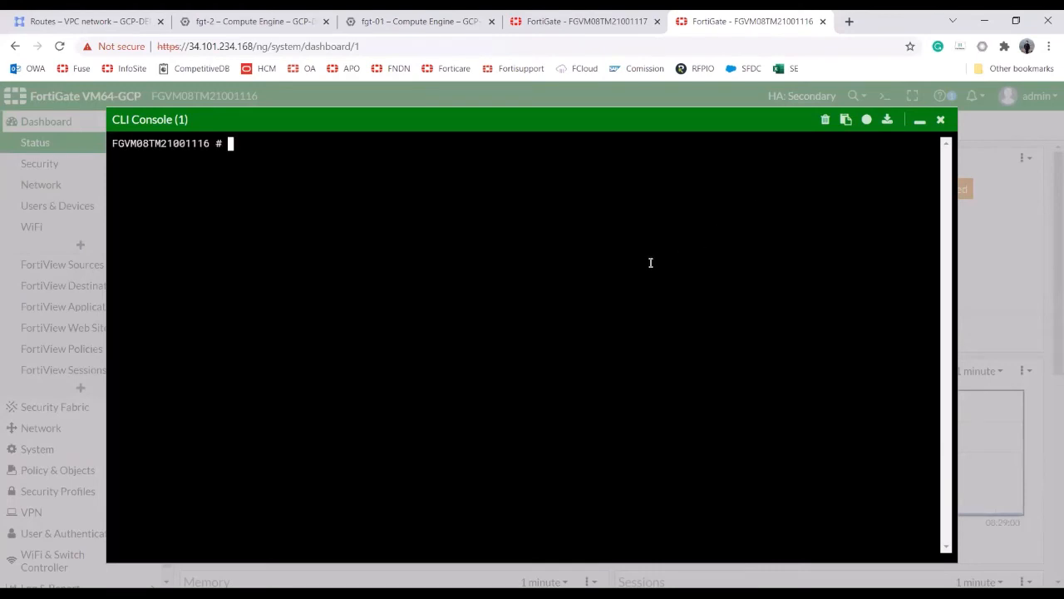
{"action": "type", "text": "show system ha"}
{"action": "key", "text": "Return"}
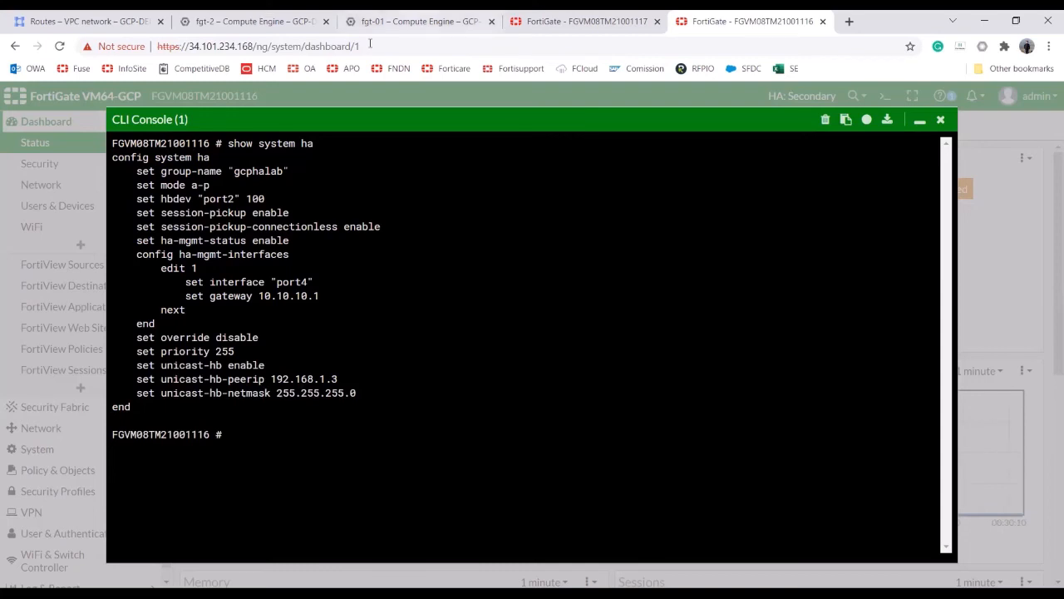
Return to the primary FortiGate's CLI console and run "show system sdn-connector" to examine the connector configuration
{"action": "left_click", "coordinate": [582, 21]}
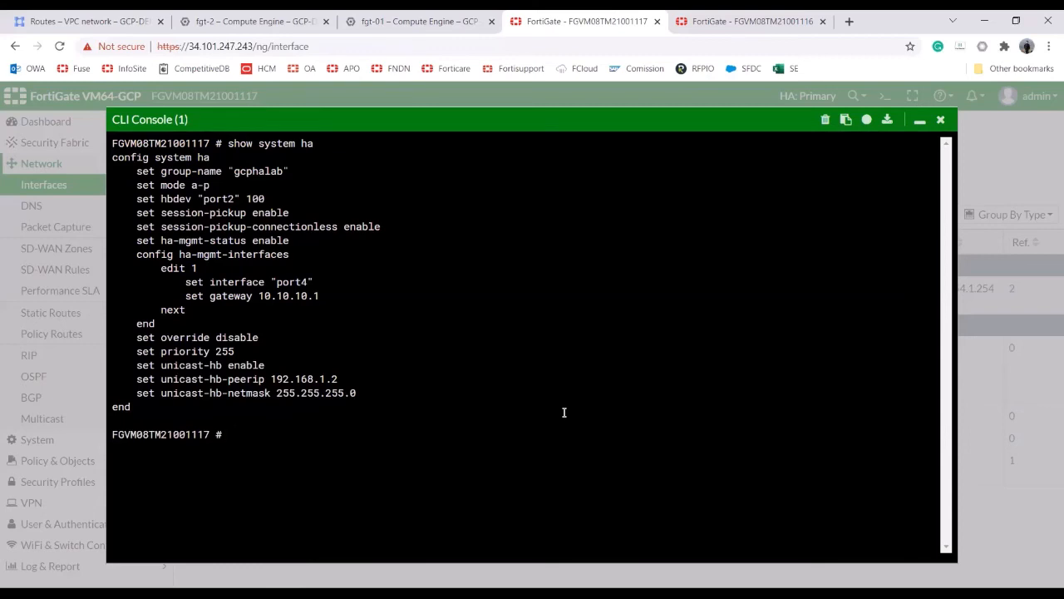
{"action": "type", "text": "show system sdn-con"}
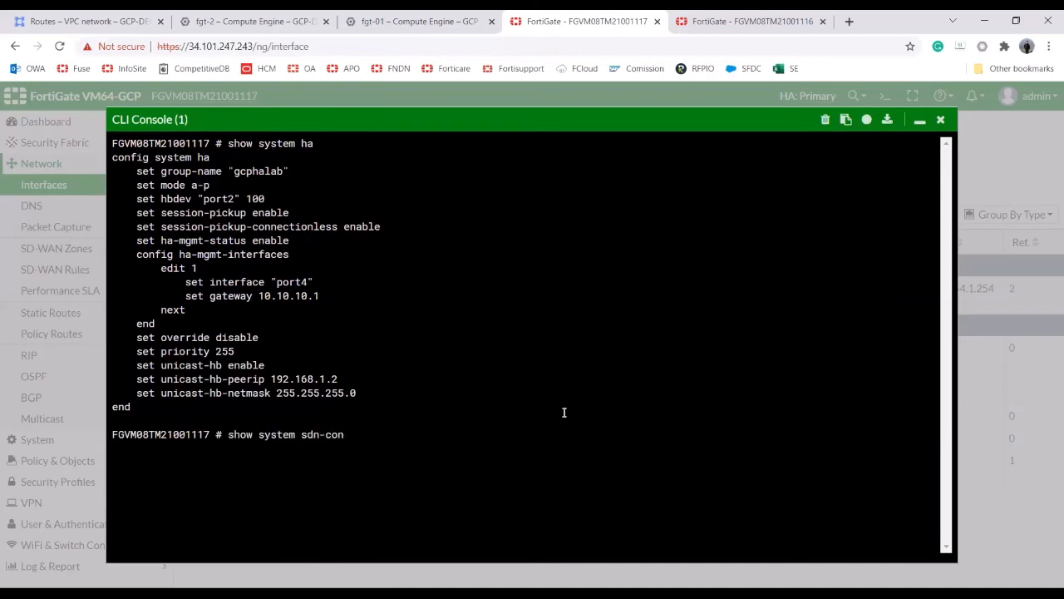
{"action": "key", "text": "Tab"}
{"action": "key", "text": "Return"}
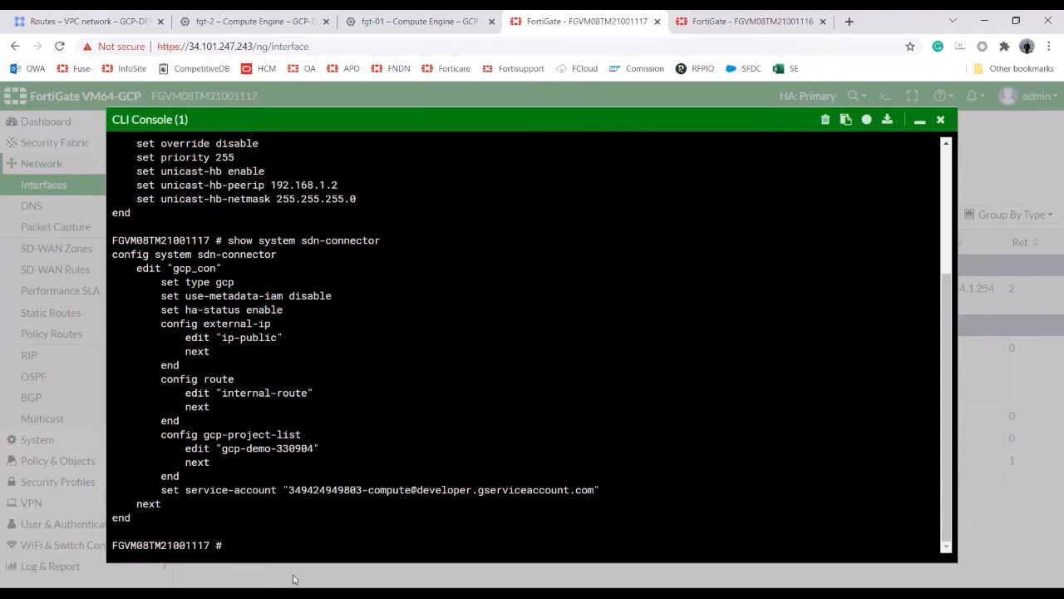
Enter "config system sdn-connector", edit gcp_con and start its "set private-key" command without supplying a key
{"action": "type", "text": "config system sdn-connector"}
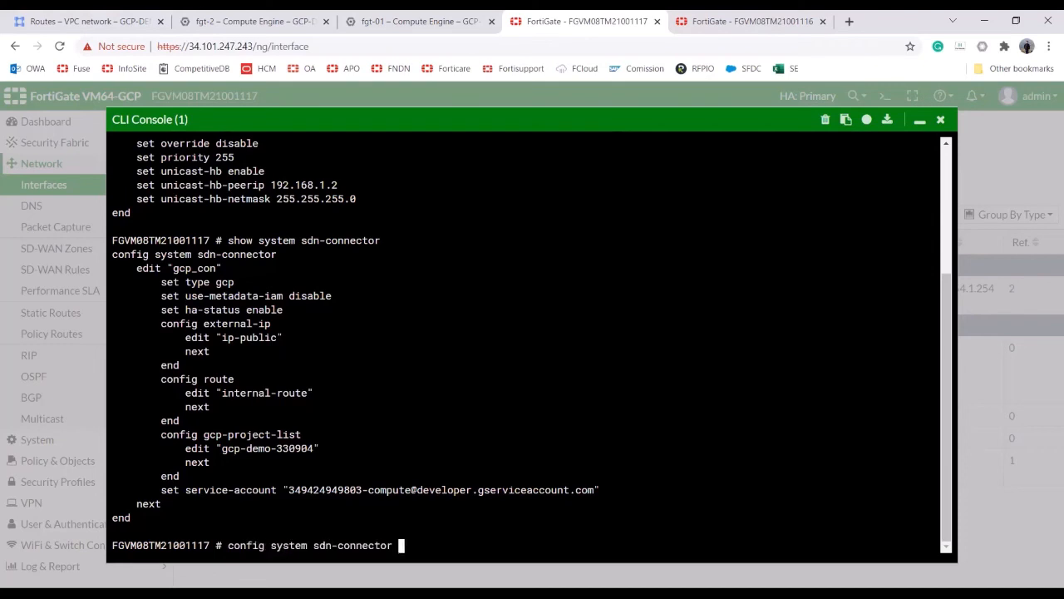
{"action": "key", "text": "Return"}
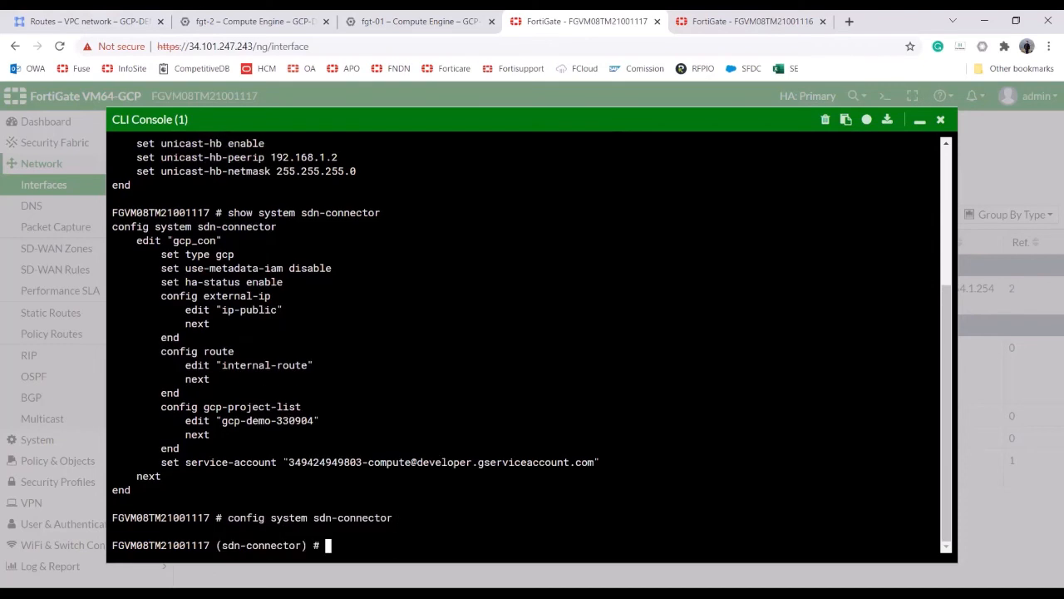
{"action": "type", "text": "edit gcp_con"}
{"action": "key", "text": "Return"}
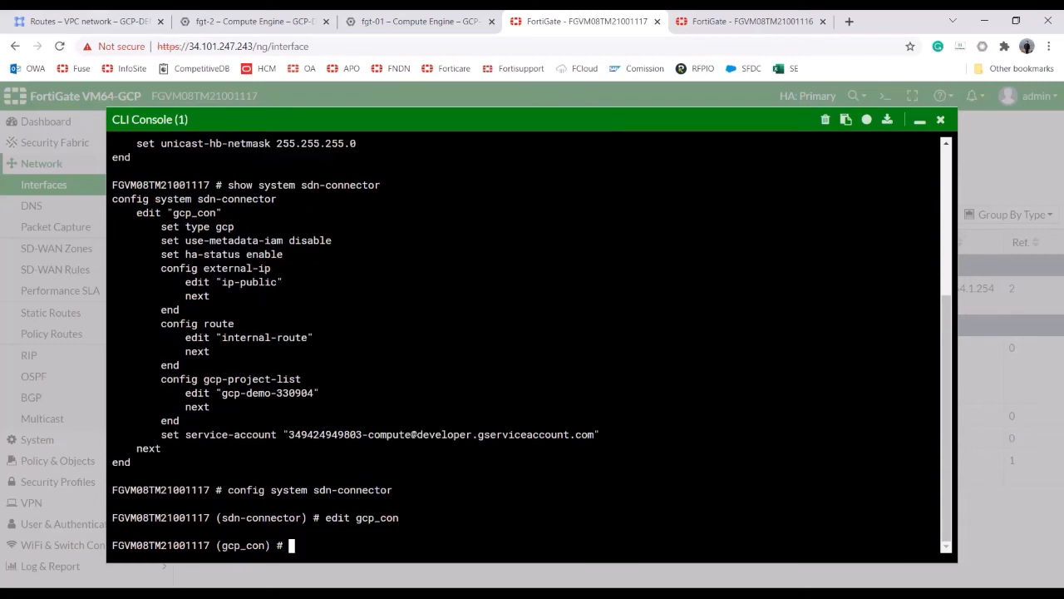
{"action": "type", "text": "set private-key"}
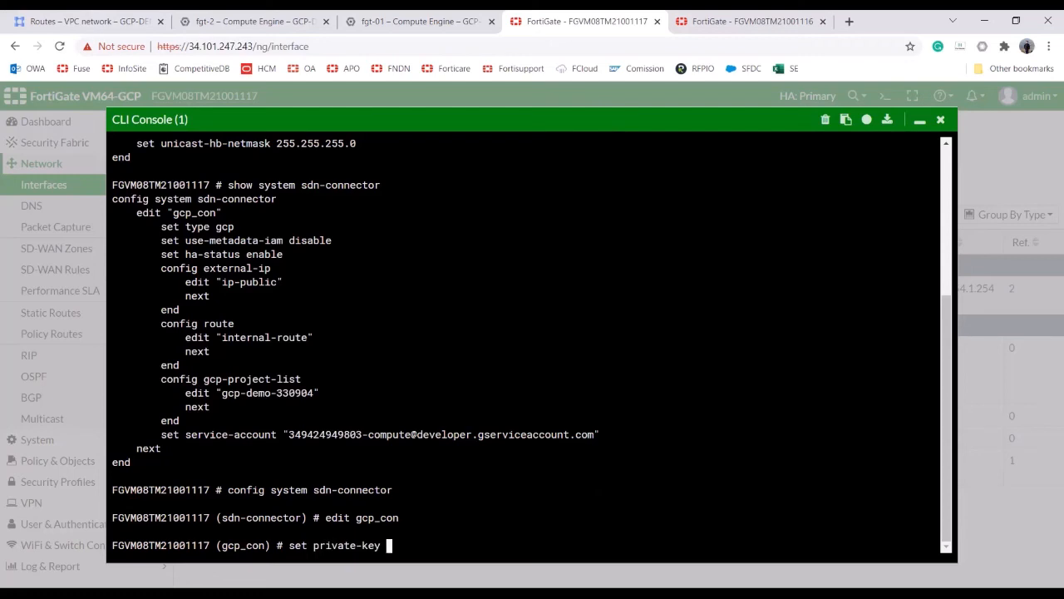
Switch to Notepad++ and examine the service account's JSON key file
{"action": "key", "text": "alt+Tab"}
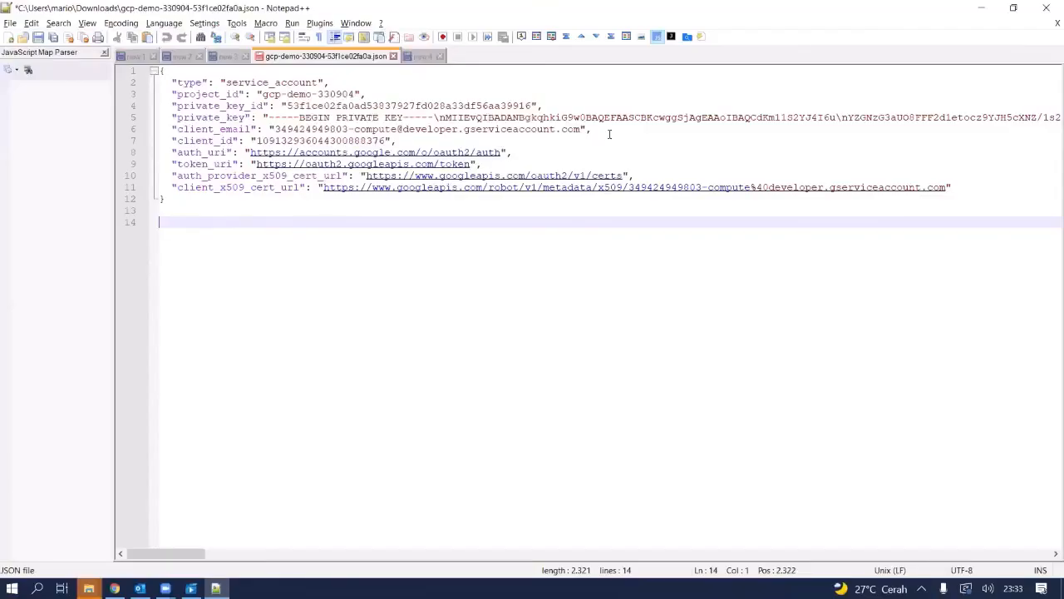
{"action": "key", "text": "alt+Tab"}
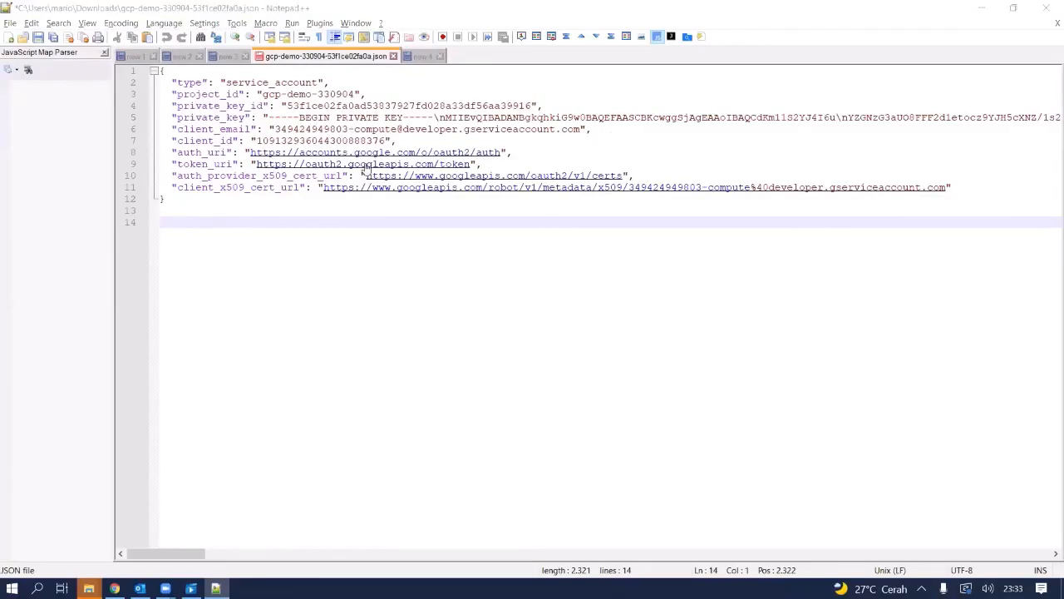
{"action": "key", "text": "alt+Tab"}
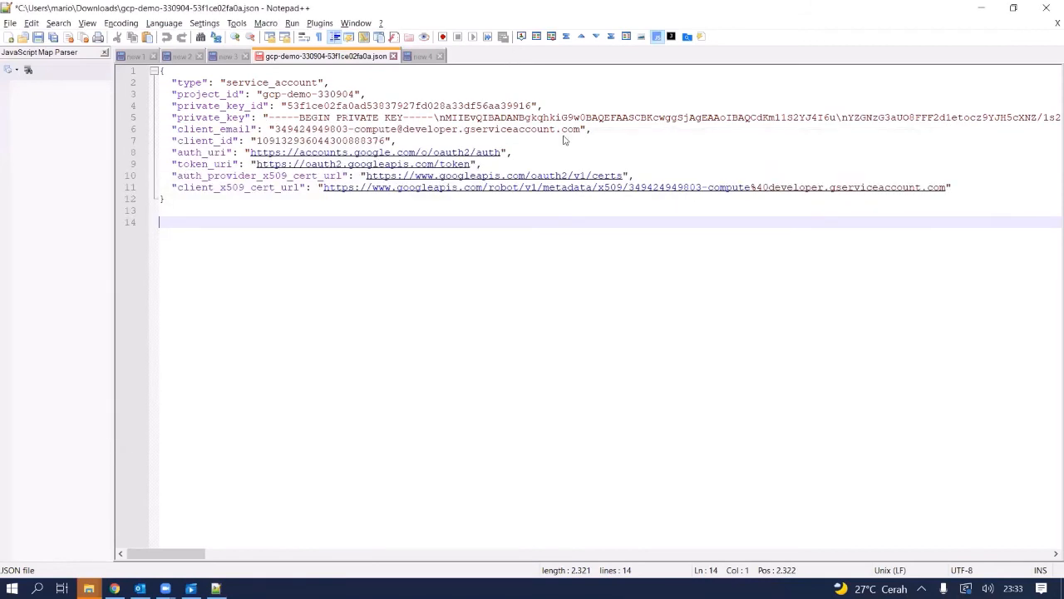
Switch to IAM in Google Cloud, open the Compute Engine default service account's keys and view the key-adding options without creating one
{"action": "key", "text": "alt+Tab"}
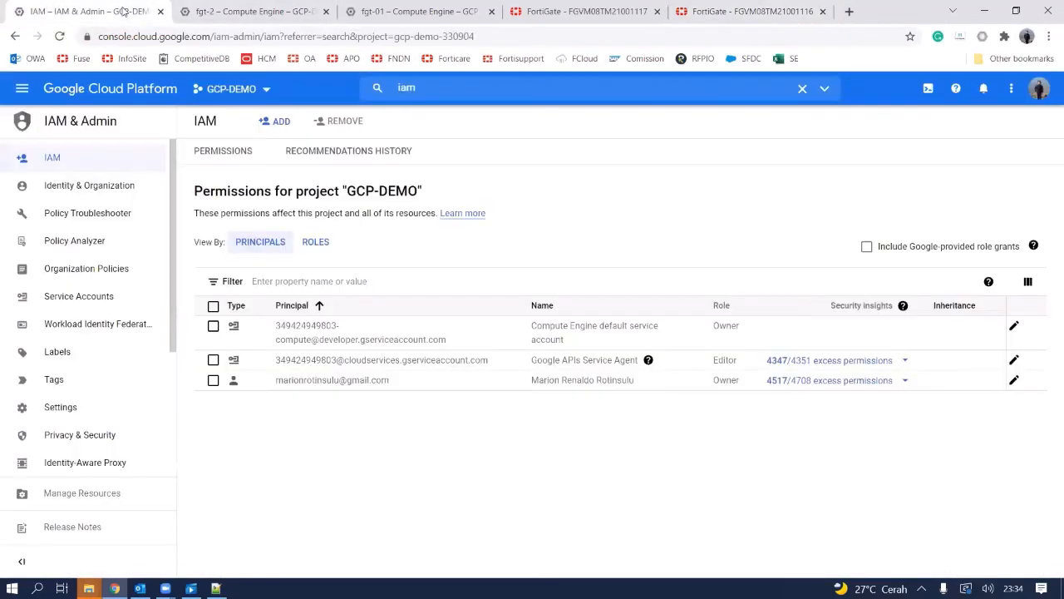
{"action": "left_click", "coordinate": [72, 294]}
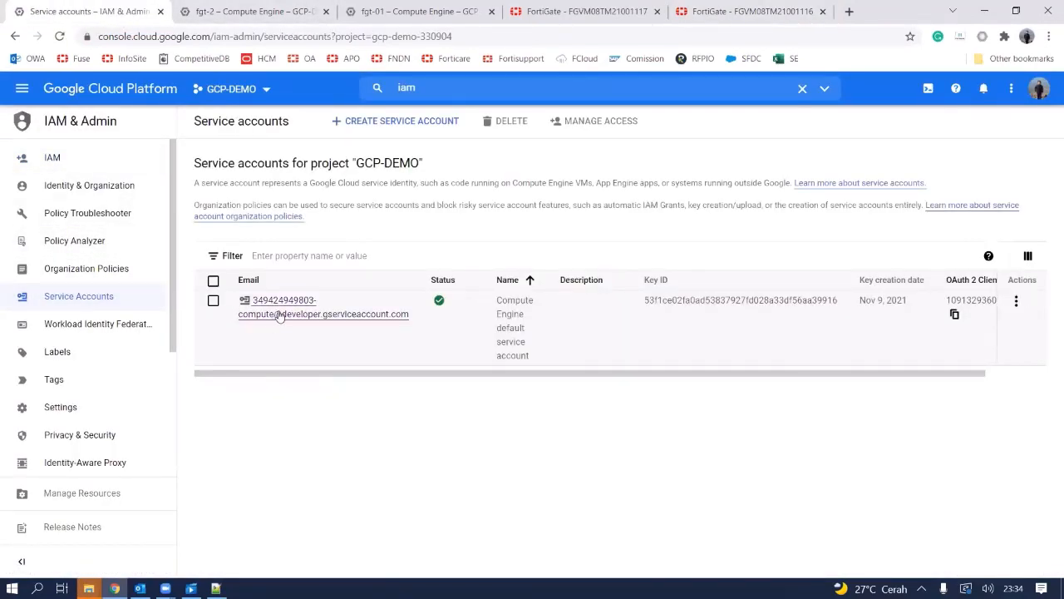
{"action": "left_click", "coordinate": [280, 315]}
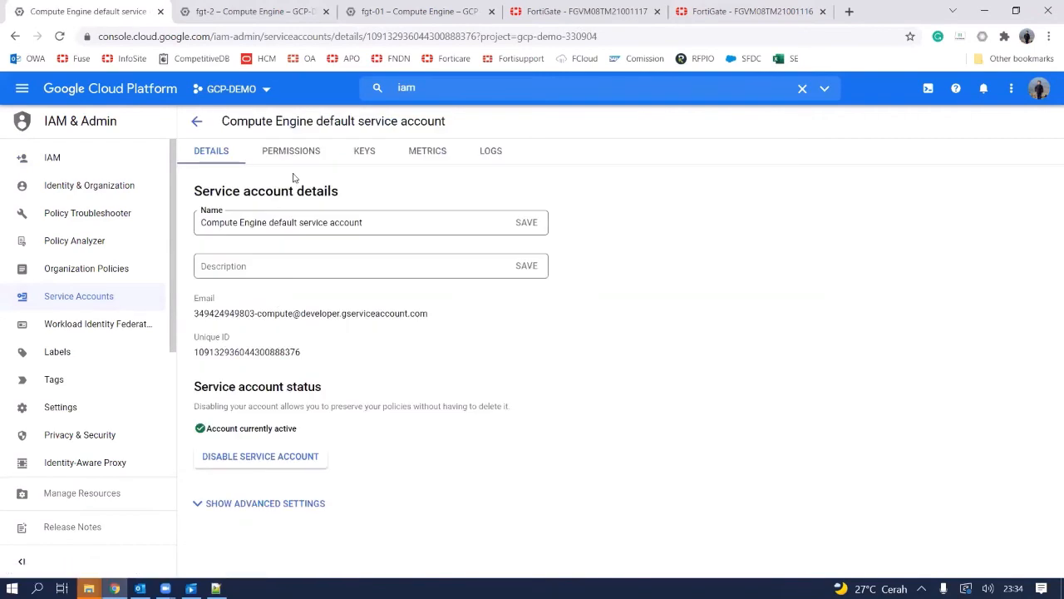
{"action": "left_click", "coordinate": [350, 158]}
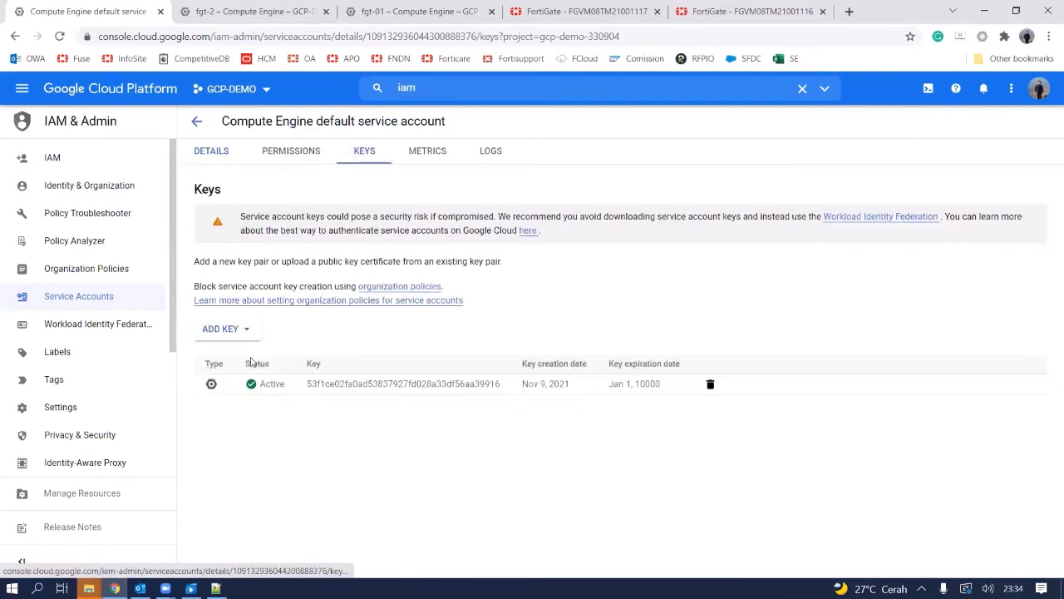
{"action": "left_click", "coordinate": [232, 331]}
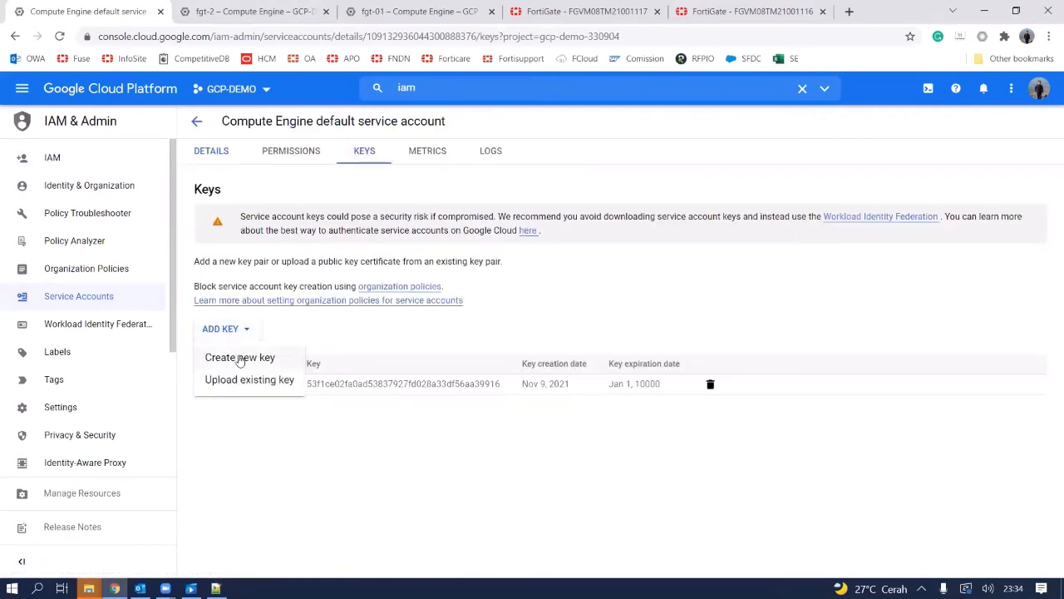
{"action": "left_click", "coordinate": [312, 476]}
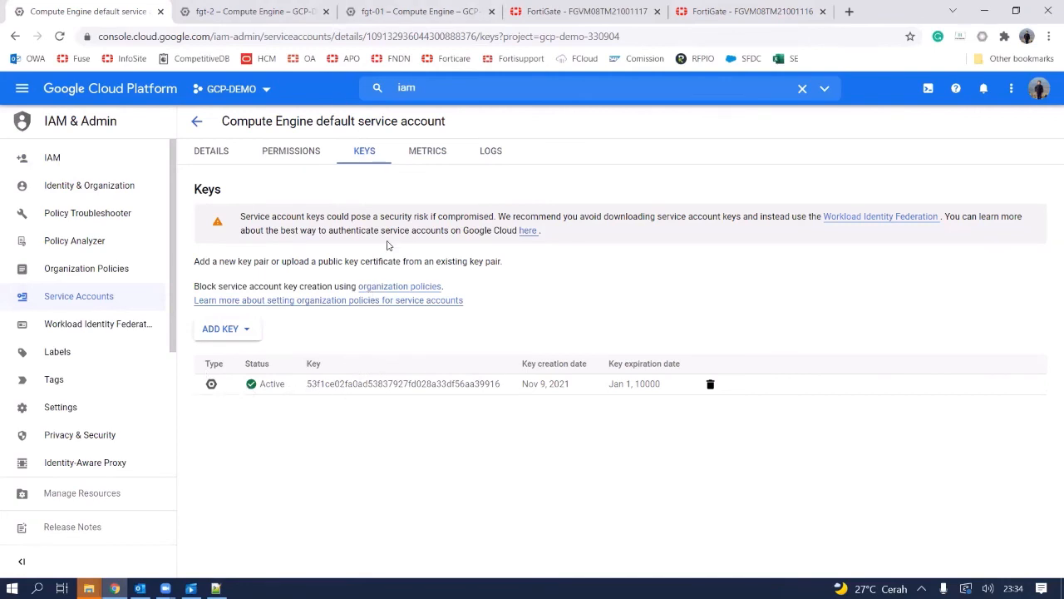
Return to Notepad++, locate the private_key entry in the JSON key file and open the line-broken private key in the "new 4" document
{"action": "key", "text": "alt+Tab"}
{"action": "key", "text": "alt+Tab"}
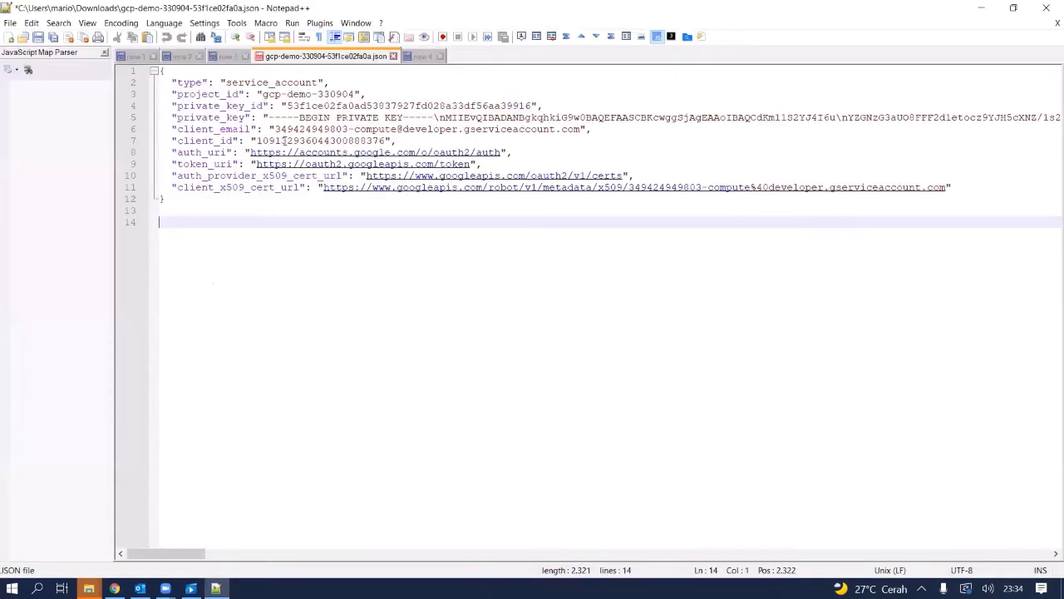
{"action": "left_click_drag", "start_coordinate": [263, 118], "coordinate": [768, 109]}
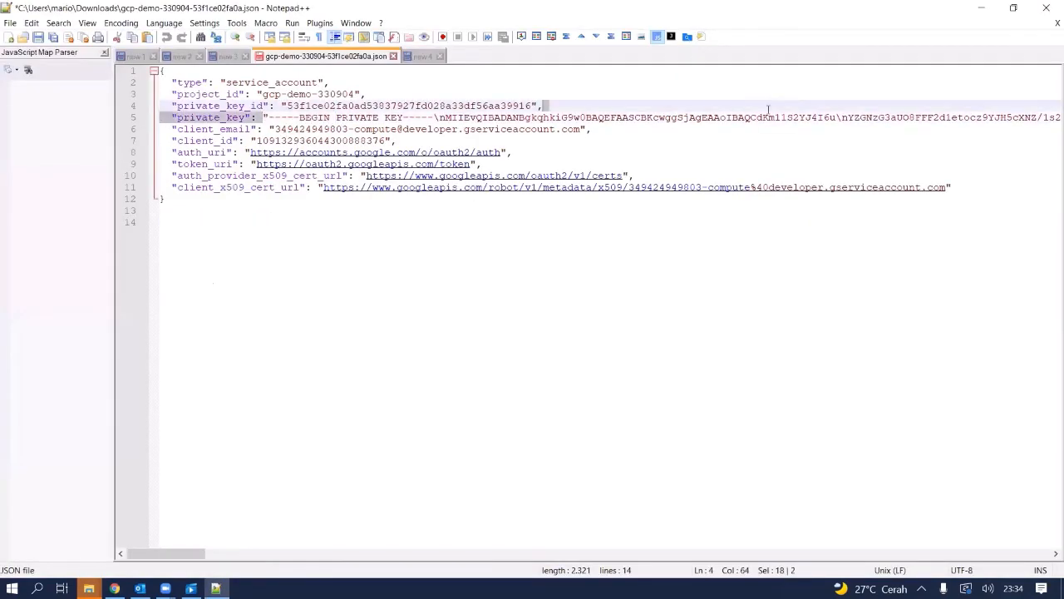
{"action": "left_click", "coordinate": [420, 56]}
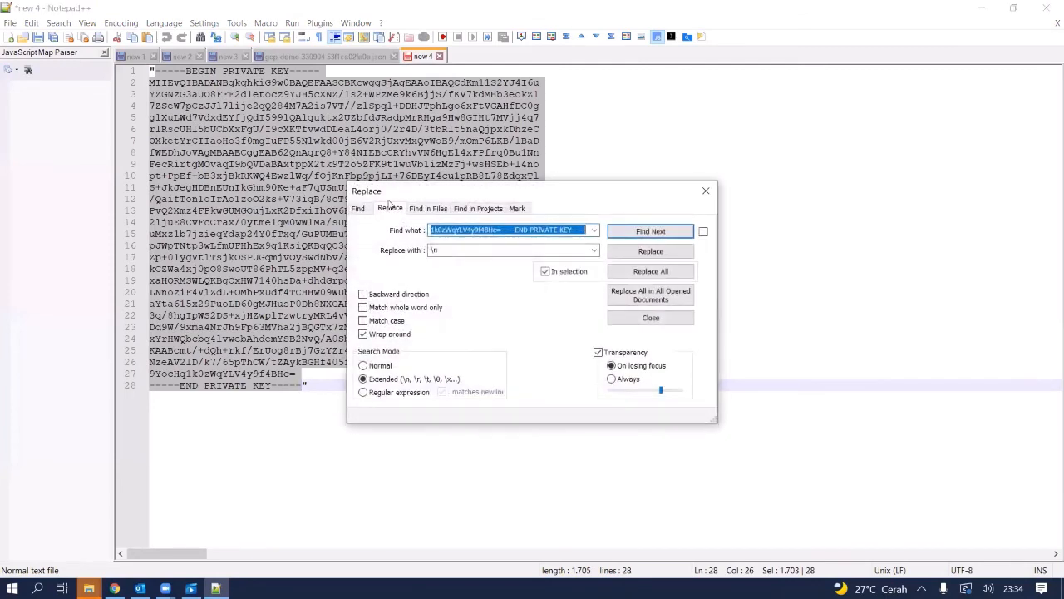
Prepare a text replacement in the "new 4" document with \\n as the search text, and close it without replacing anything
{"action": "key", "text": "ctrl+h"}
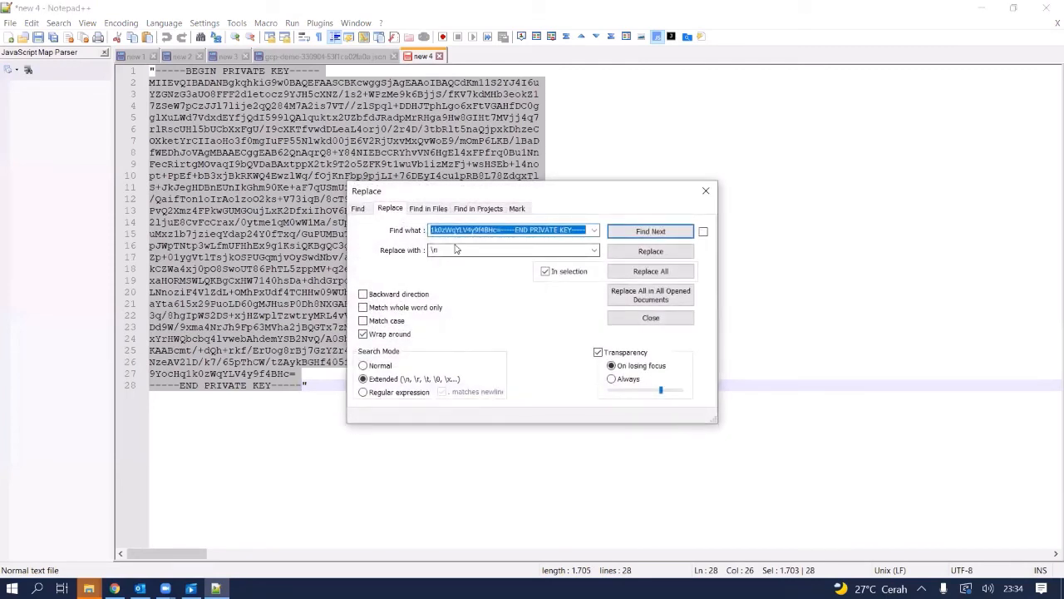
{"action": "key", "text": "Escape"}
{"action": "key", "text": "ctrl+f"}
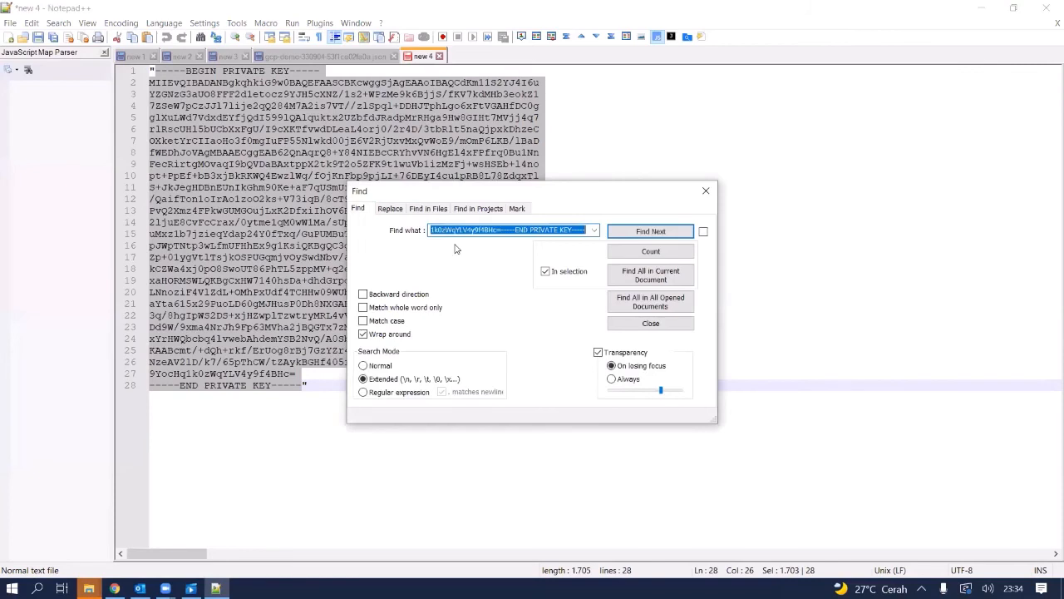
{"action": "left_click", "coordinate": [389, 208]}
{"action": "type", "text": "\\\\n"}
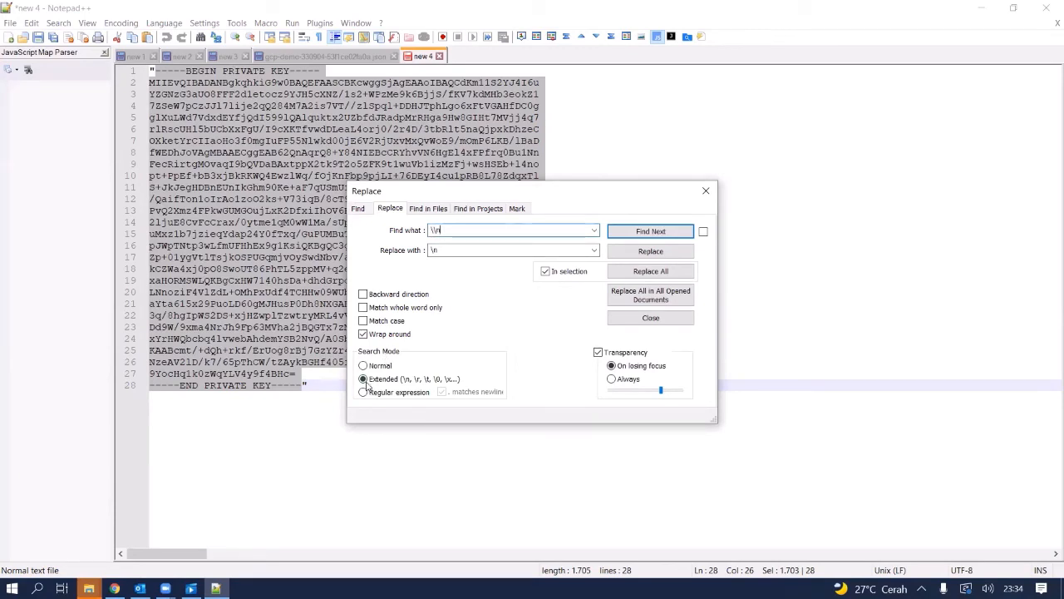
{"action": "left_click", "coordinate": [705, 191]}
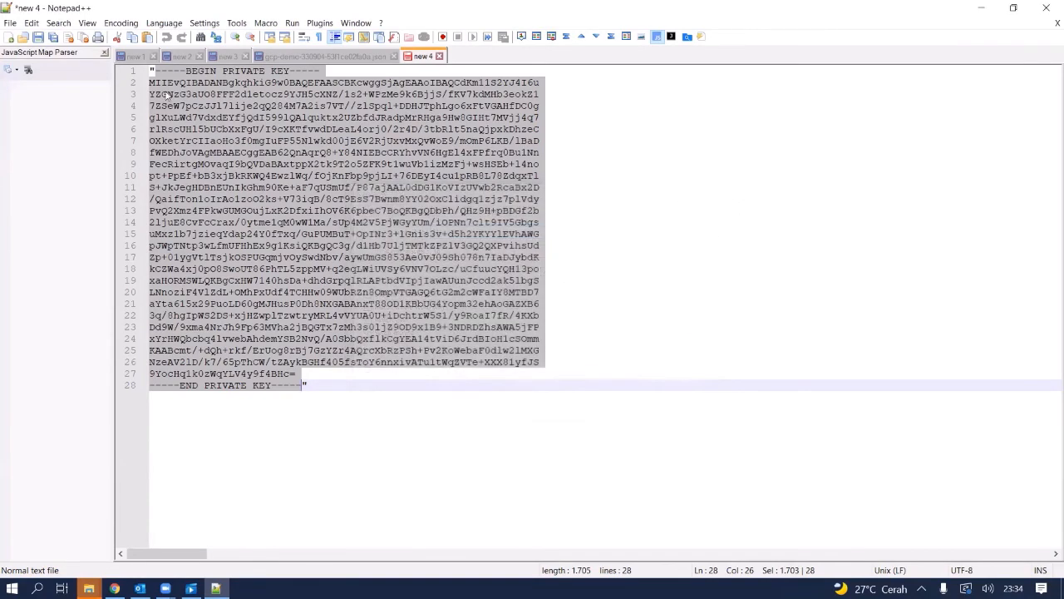
Switch from Notepad++ to the browser and close the primary FortiGate's CLI console, leaving the private-key entry uncommitted
{"action": "key", "text": "alt+Tab"}
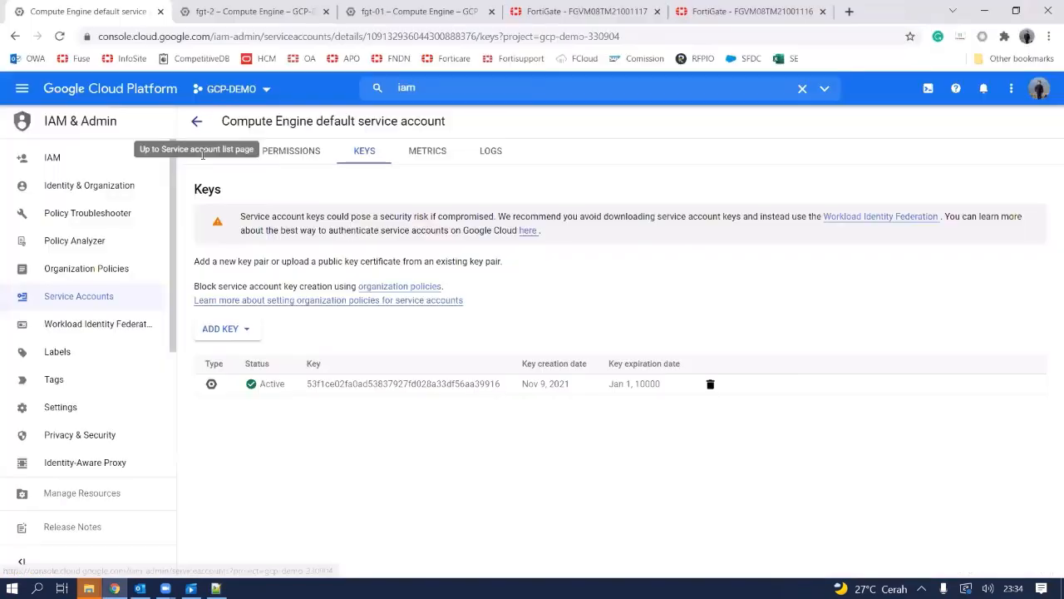
{"action": "key", "text": "alt+Tab"}
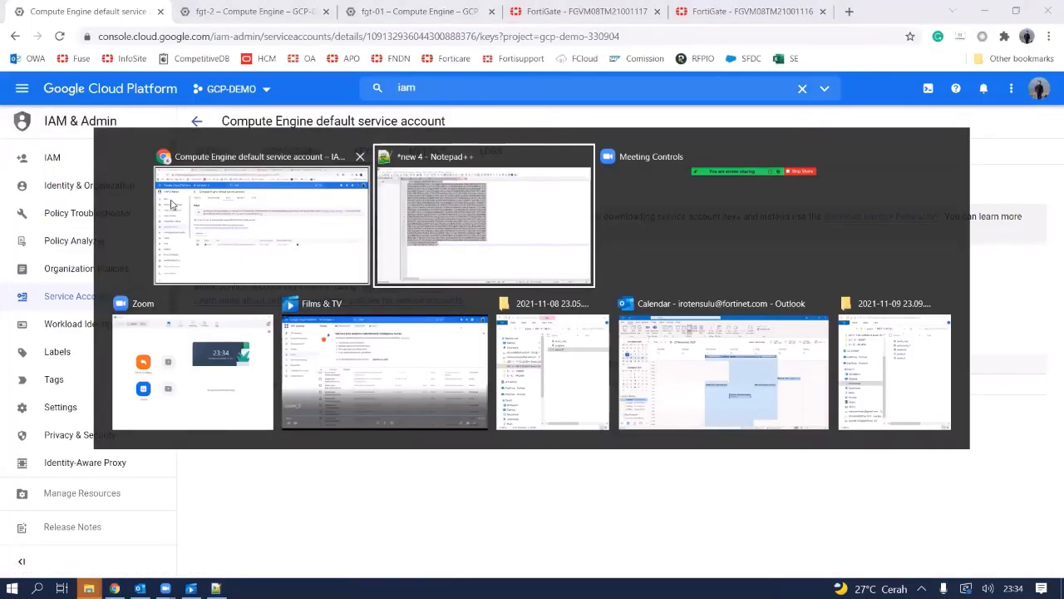
{"action": "left_click", "coordinate": [748, 7]}
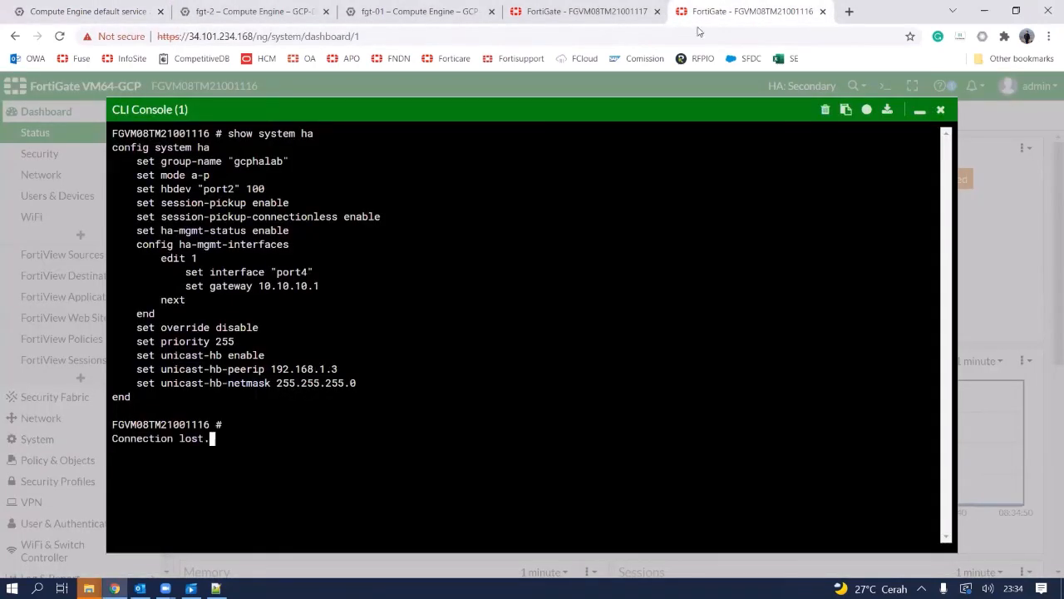
{"action": "left_click", "coordinate": [587, 12]}
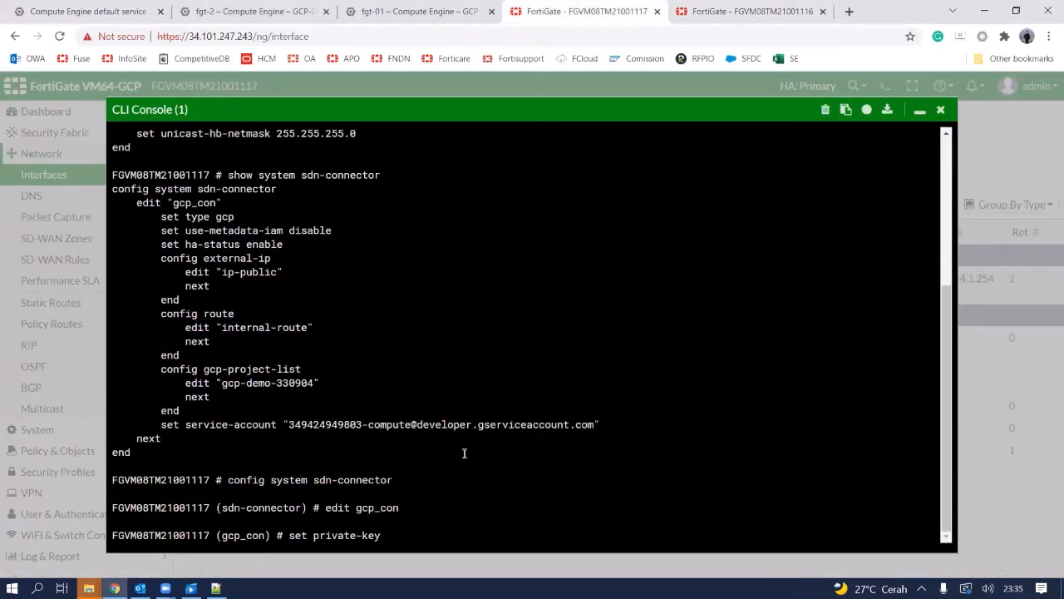
{"action": "left_click", "coordinate": [941, 109]}
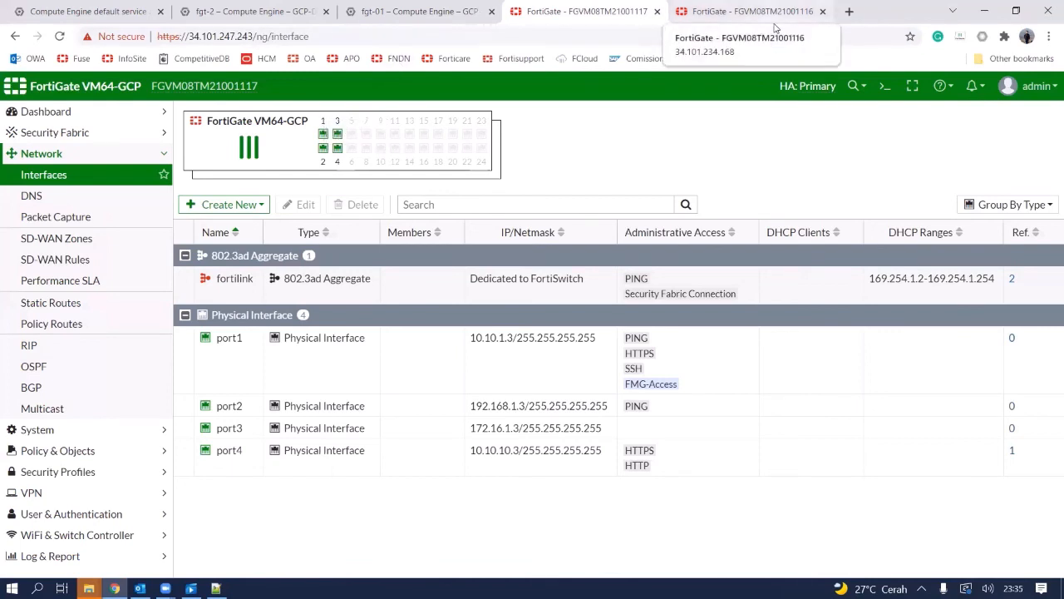
Check the secondary FortiGate's page, and examine the HA members in the Security Fabric widget on the primary's status dashboard
{"action": "left_click", "coordinate": [774, 21]}
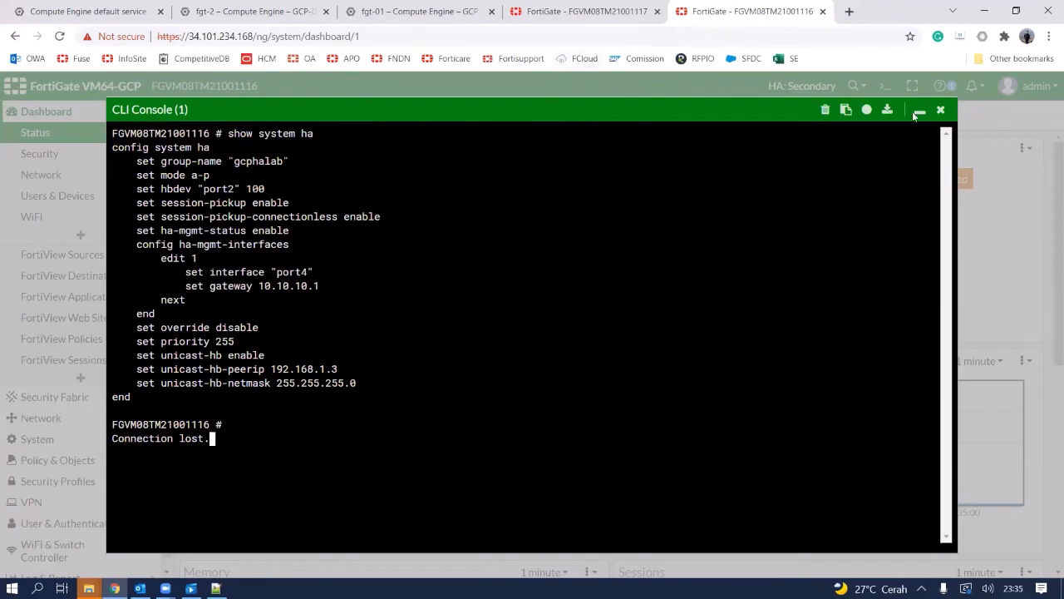
{"action": "left_click", "coordinate": [582, 15]}
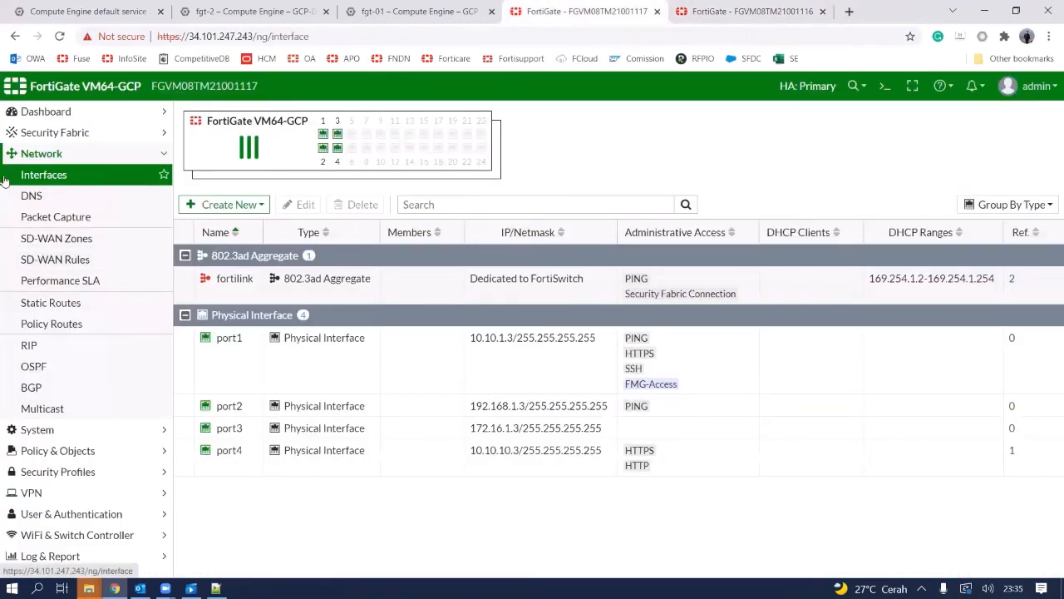
{"action": "left_click", "coordinate": [51, 112]}
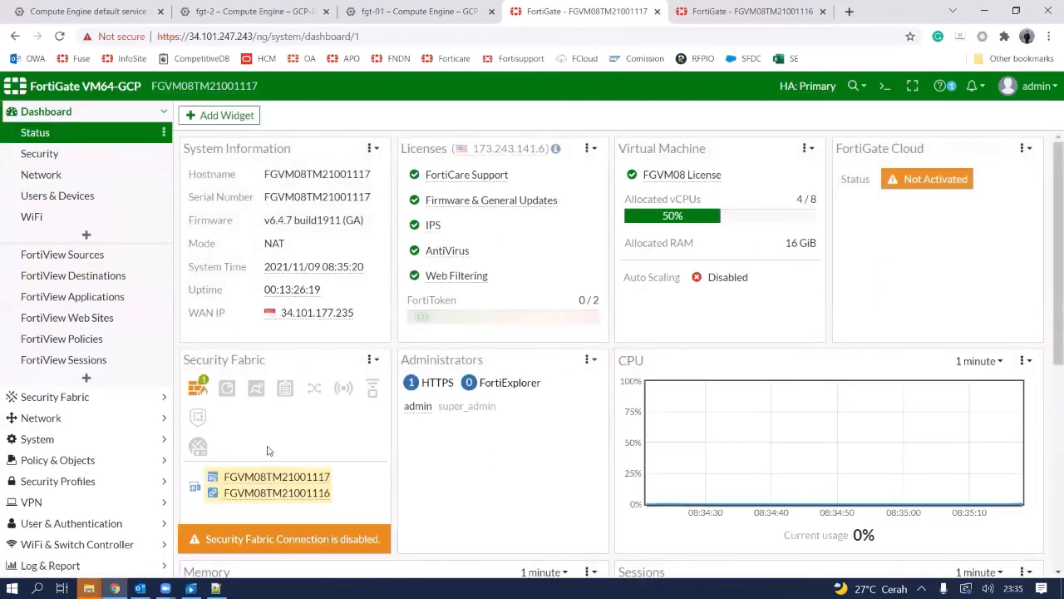
{"action": "scroll", "coordinate": [247, 423], "scroll_direction": "down", "scroll_amount": 1}
{"action": "left_click", "coordinate": [233, 408]}
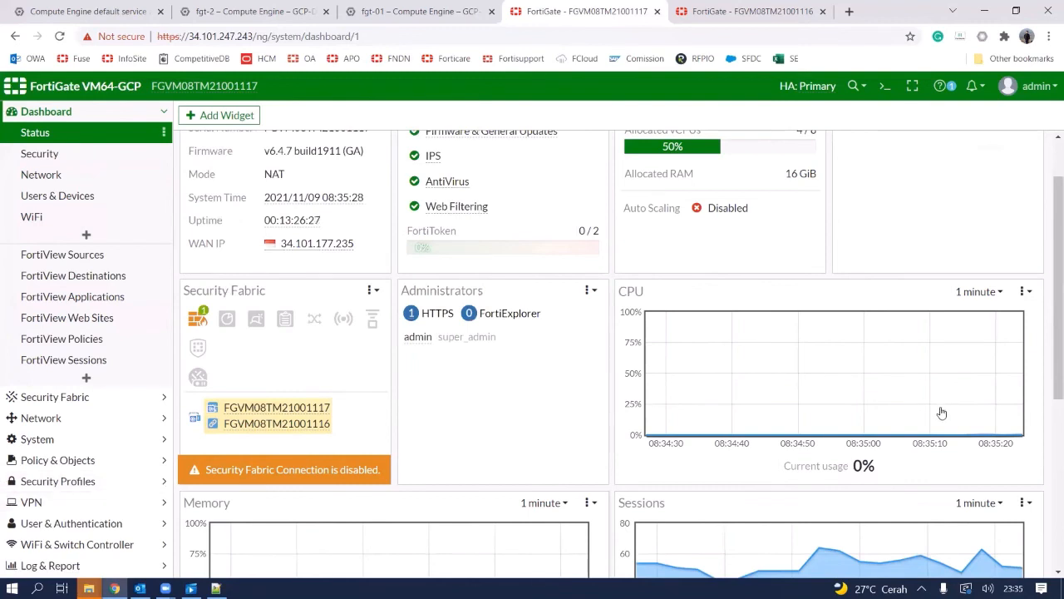
Start GCP daemon debugging in a new CLI console on the primary FortiGate with diagnose debug application gcpd -1 and diagnose debug enable
{"action": "left_click", "coordinate": [884, 86]}
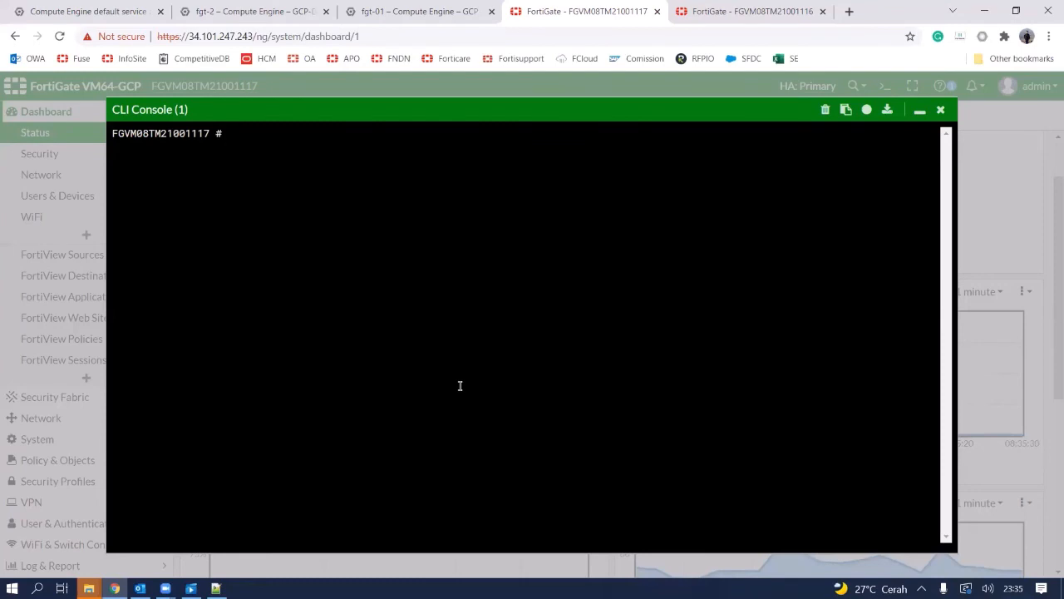
{"action": "type", "text": "diagnose "}
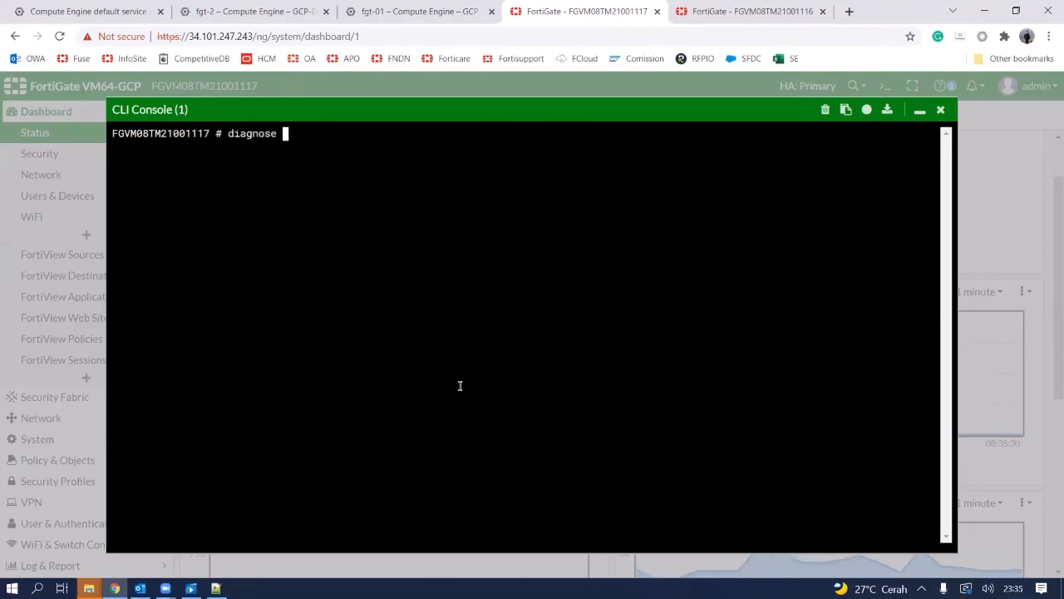
{"action": "type", "text": "debug ap"}
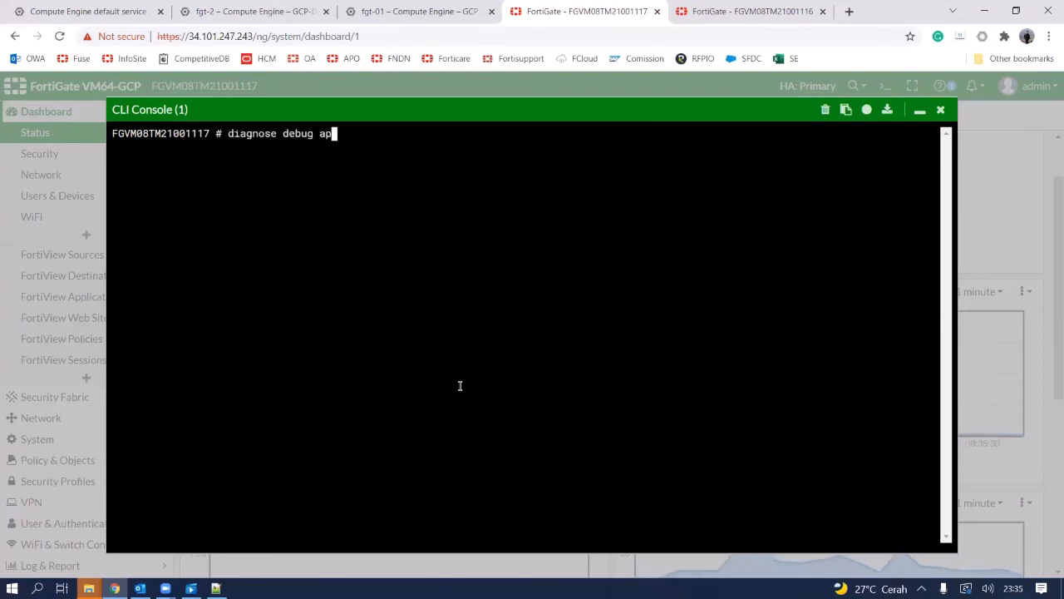
{"action": "type", "text": "plication gcpd -1"}
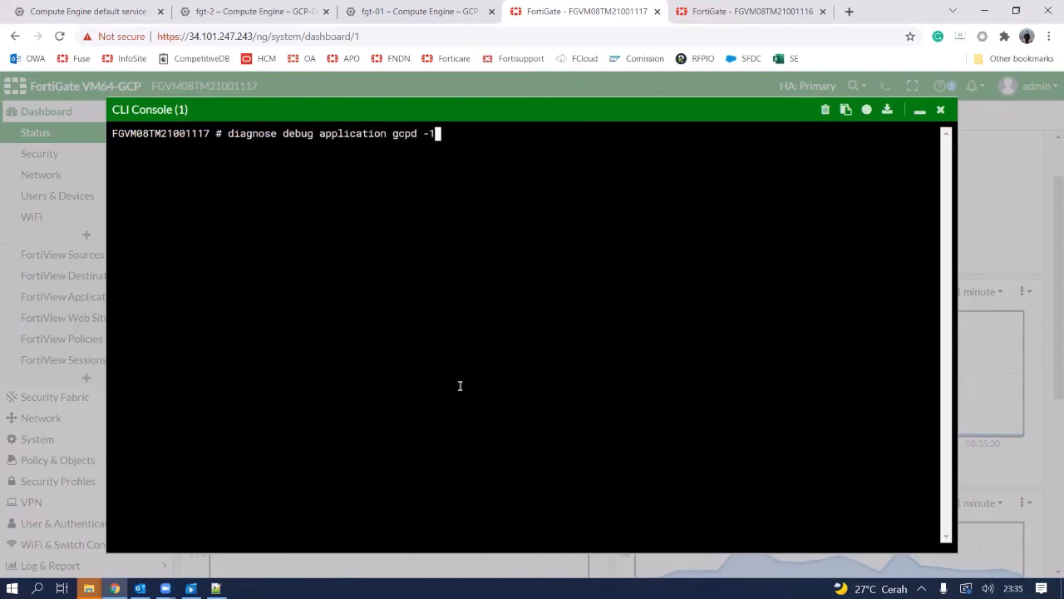
{"action": "key", "text": "Return"}
{"action": "type", "text": "diagnose debug enable"}
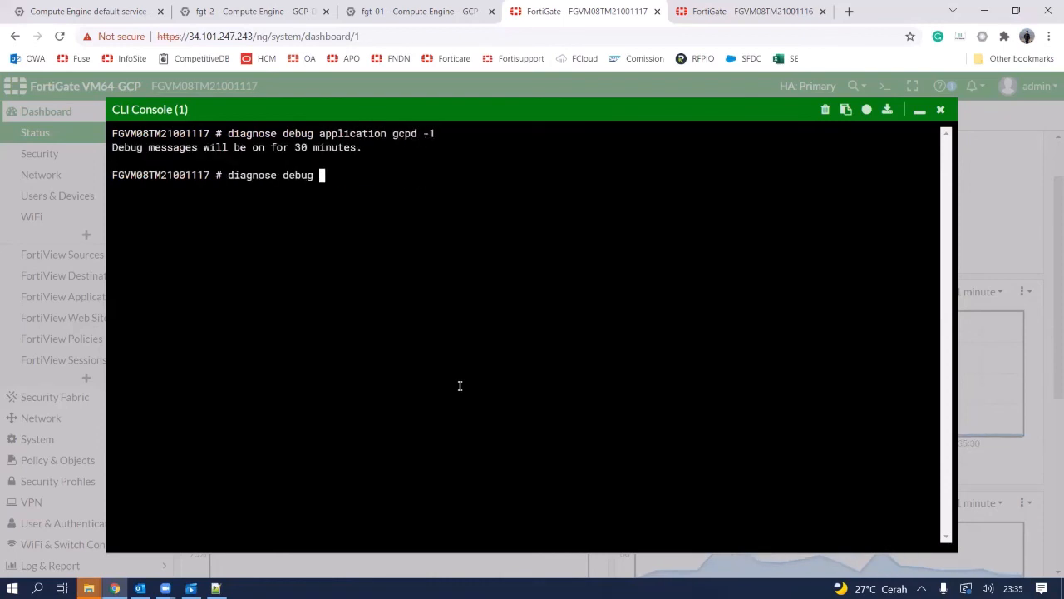
{"action": "key", "text": "Return"}
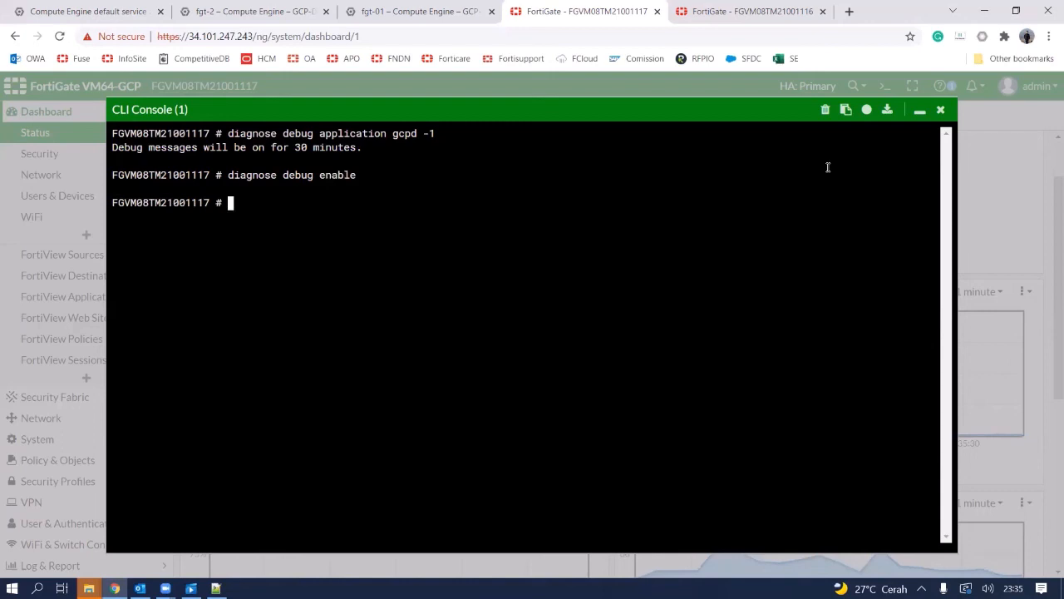
Replace the secondary FortiGate's disconnected CLI console and start debugging there with diagnose debug application gcpd -1 and diagnose debug enable
{"action": "left_click", "coordinate": [744, 11]}
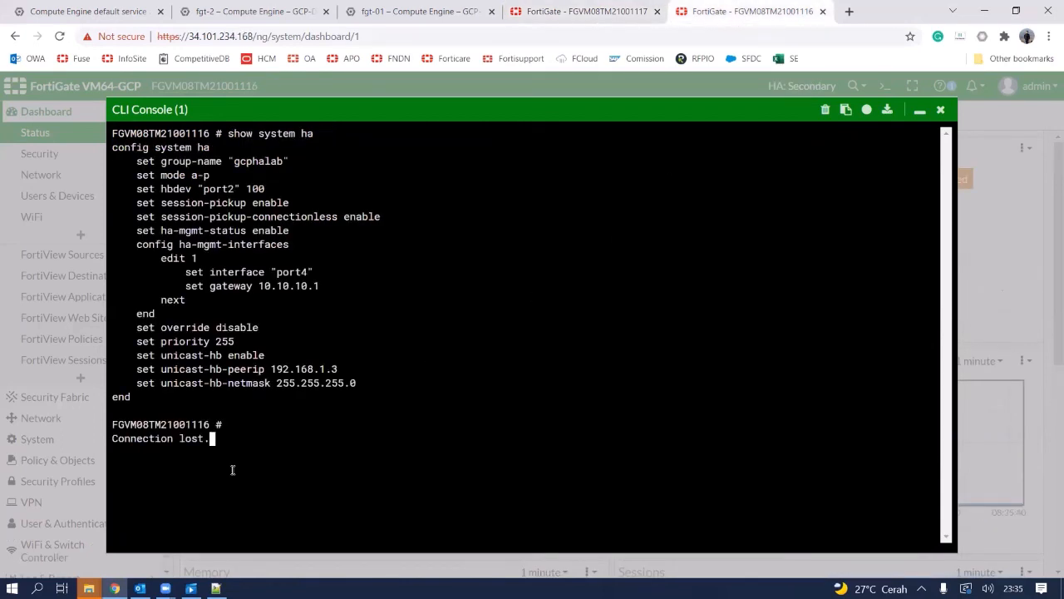
{"action": "left_click", "coordinate": [937, 111]}
{"action": "left_click", "coordinate": [885, 86]}
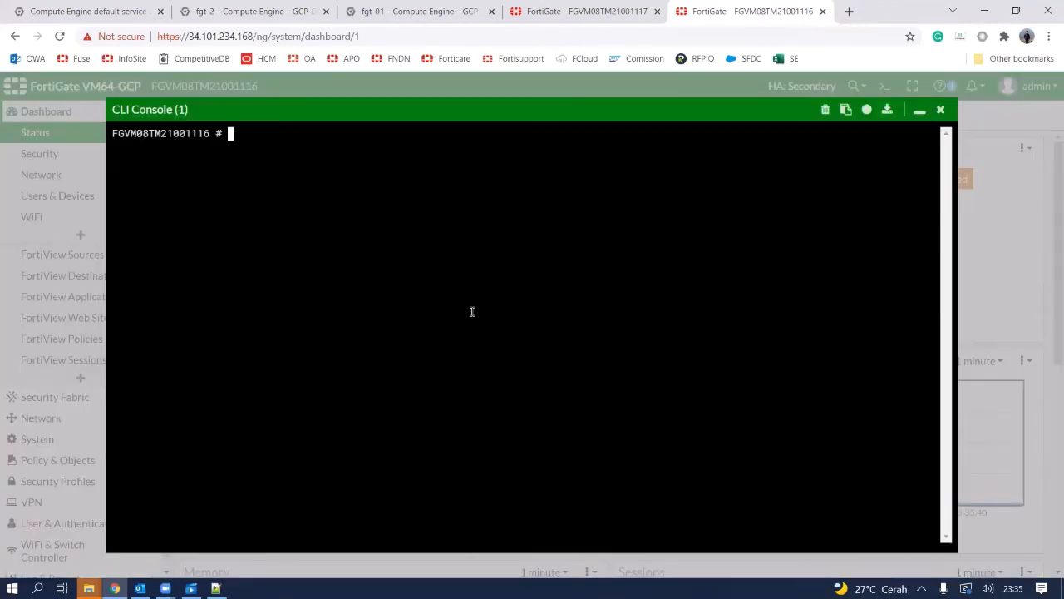
{"action": "type", "text": "diagnose debug "}
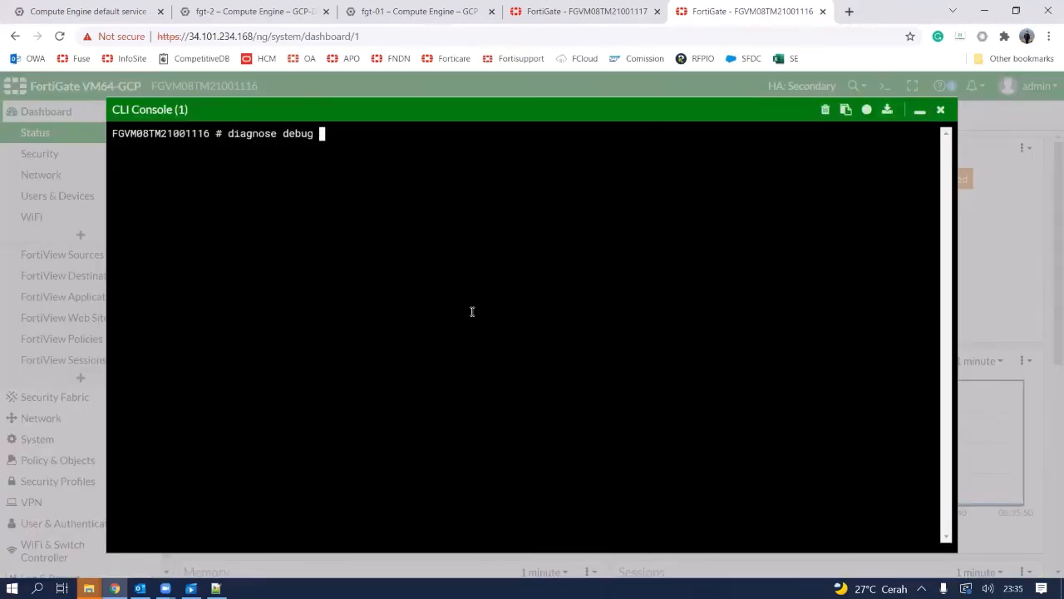
{"action": "type", "text": "application gcpd"}
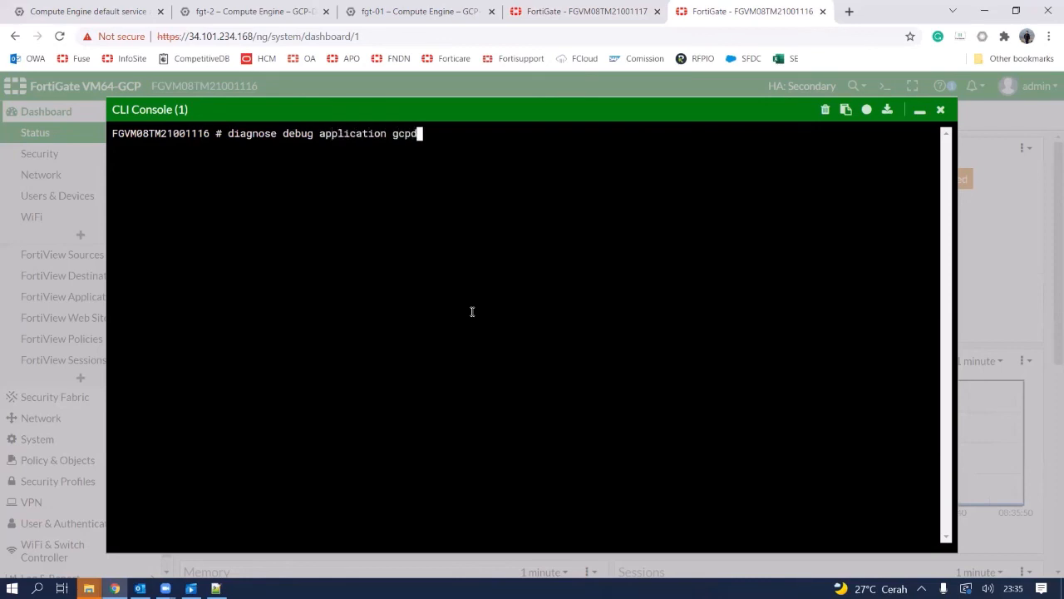
{"action": "type", "text": " -1"}
{"action": "key", "text": "Return"}
{"action": "type", "text": "diagnose d"}
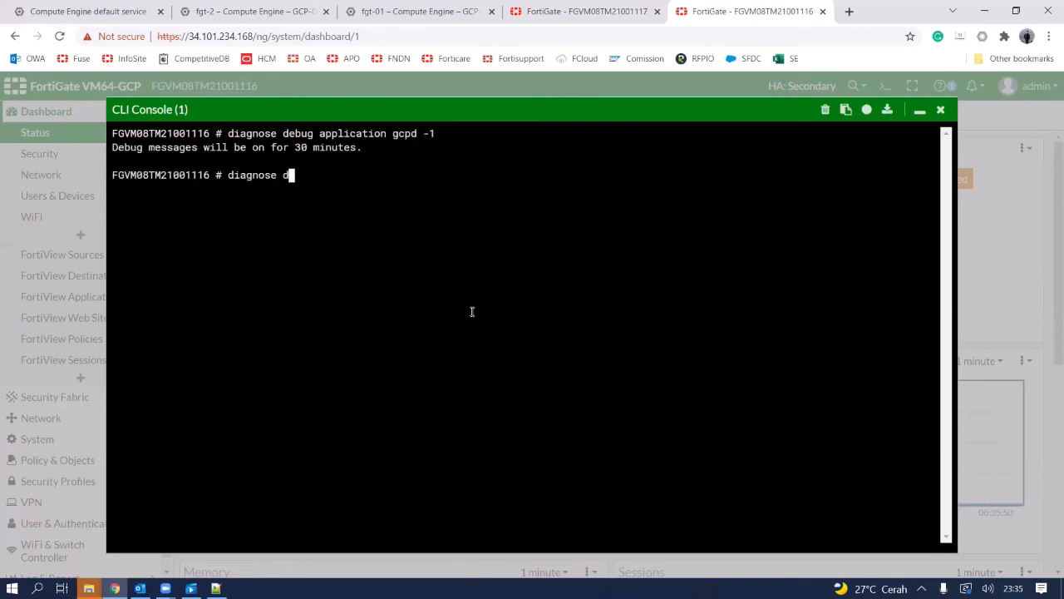
{"action": "type", "text": "ebug enable"}
{"action": "key", "text": "Return"}
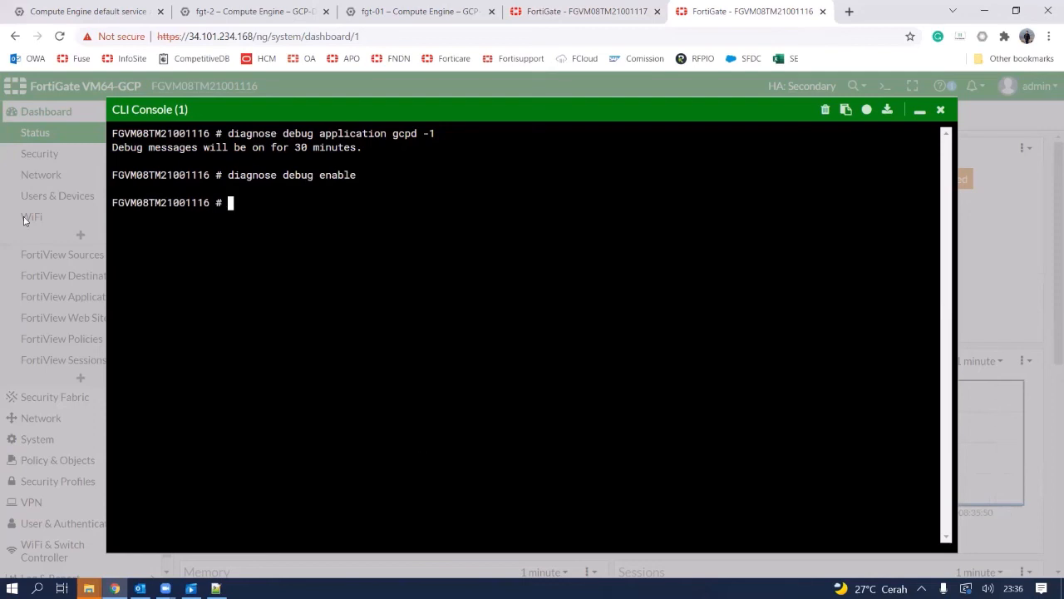
Trigger an HA failover from the primary FortiGate's CLI console with the diagnose sys ha reset-uptime command
{"action": "left_click", "coordinate": [585, 11]}
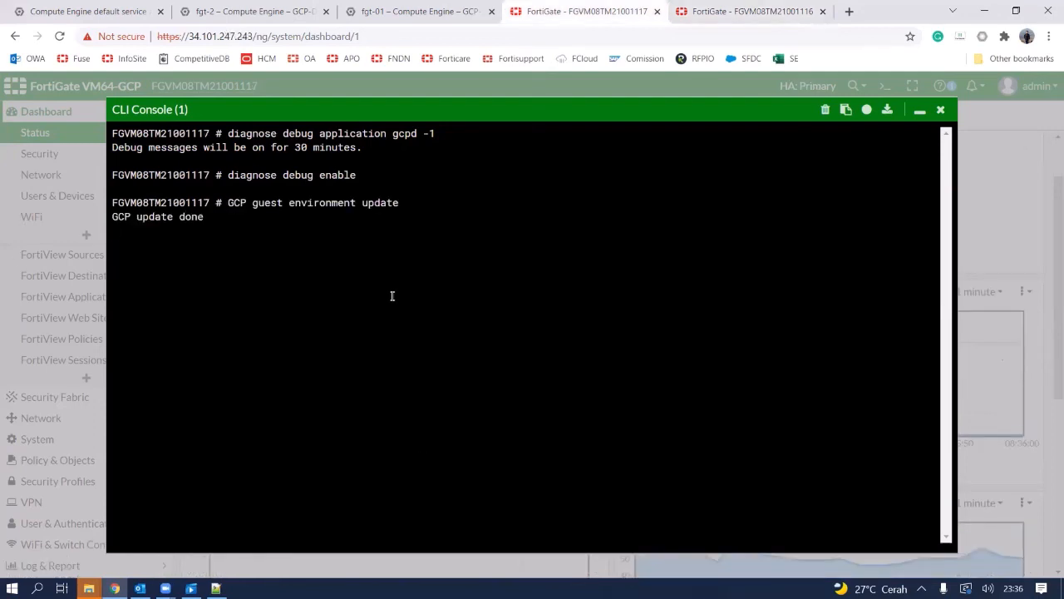
{"action": "key", "text": "Return"}
{"action": "type", "text": "diagnose "}
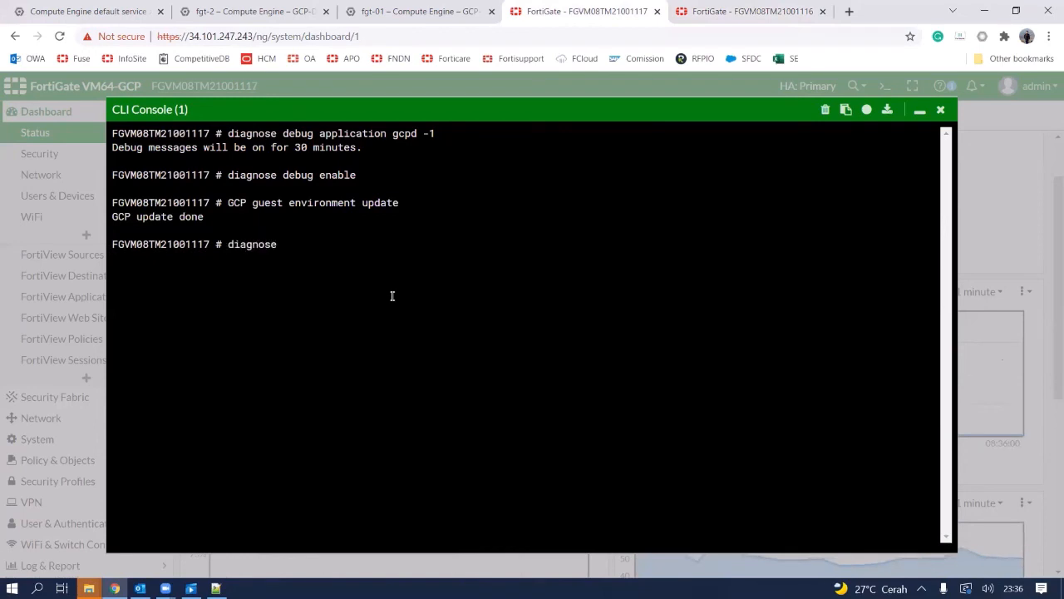
{"action": "type", "text": "sys ha res"}
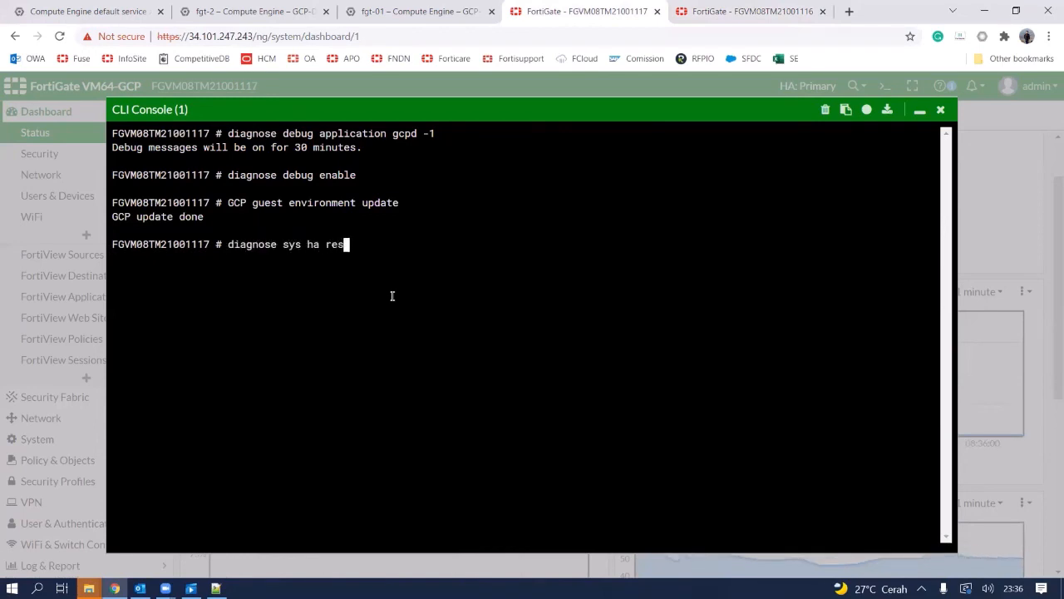
{"action": "key", "text": "Tab"}
{"action": "key", "text": "Return"}
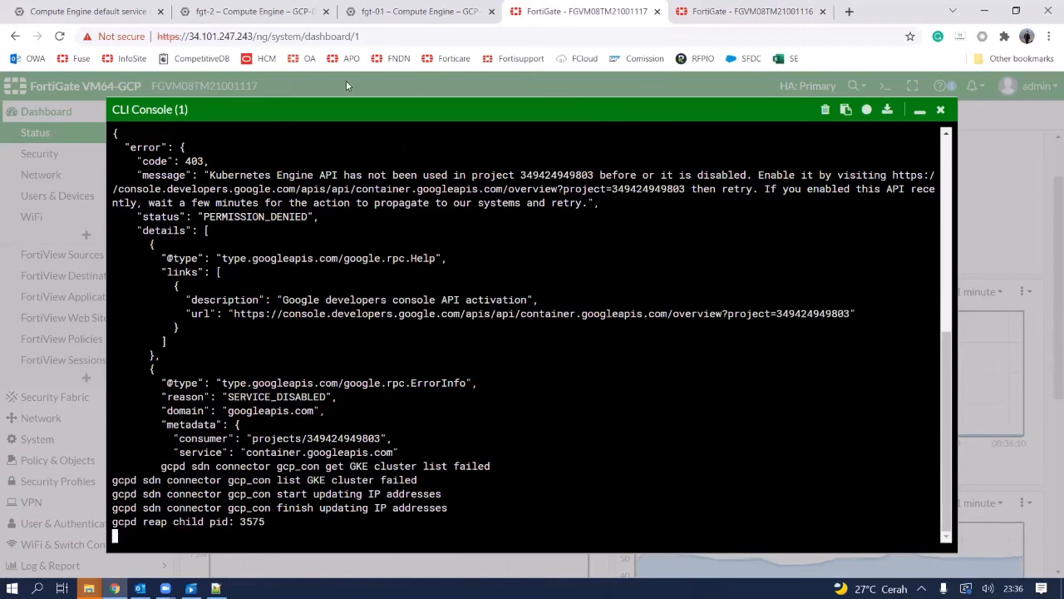
Review the failover debug output on the other FortiGate, and open its HA member list with the Hostname column widened
{"action": "key", "text": "ctrl+Tab"}
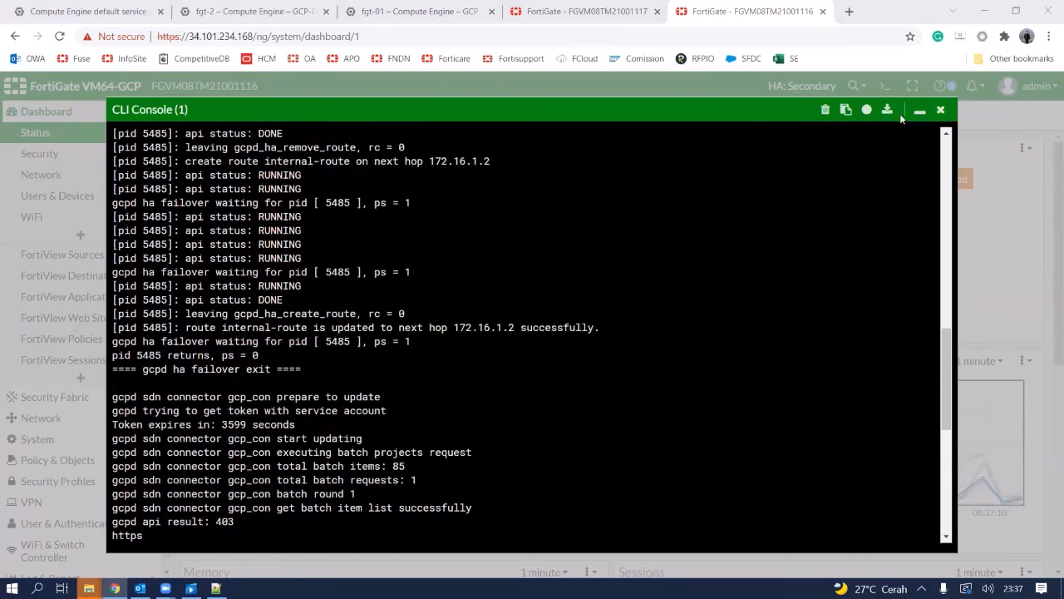
{"action": "left_click", "coordinate": [920, 116]}
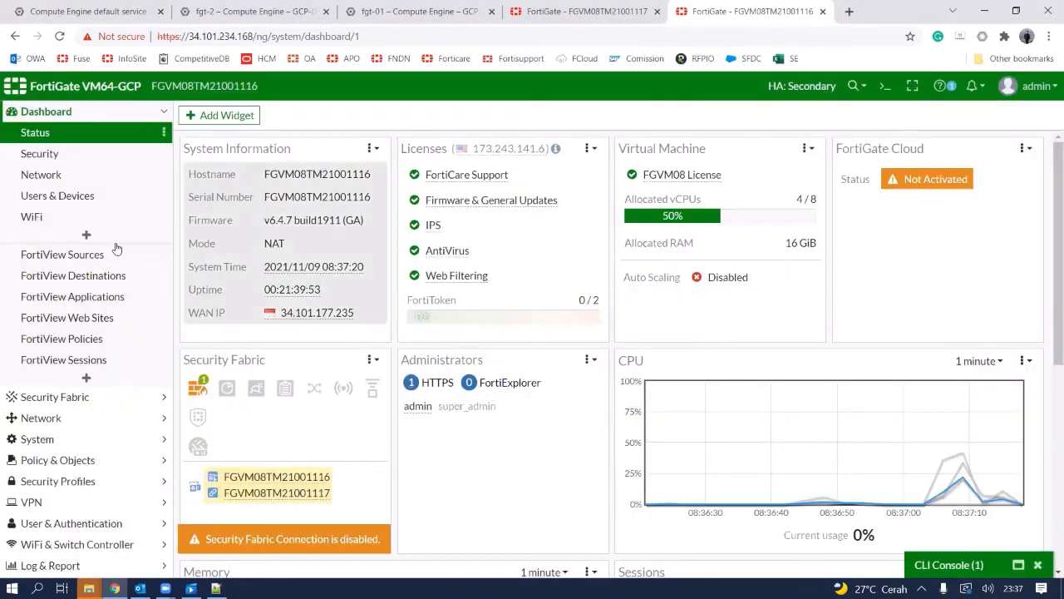
{"action": "left_click", "coordinate": [39, 133]}
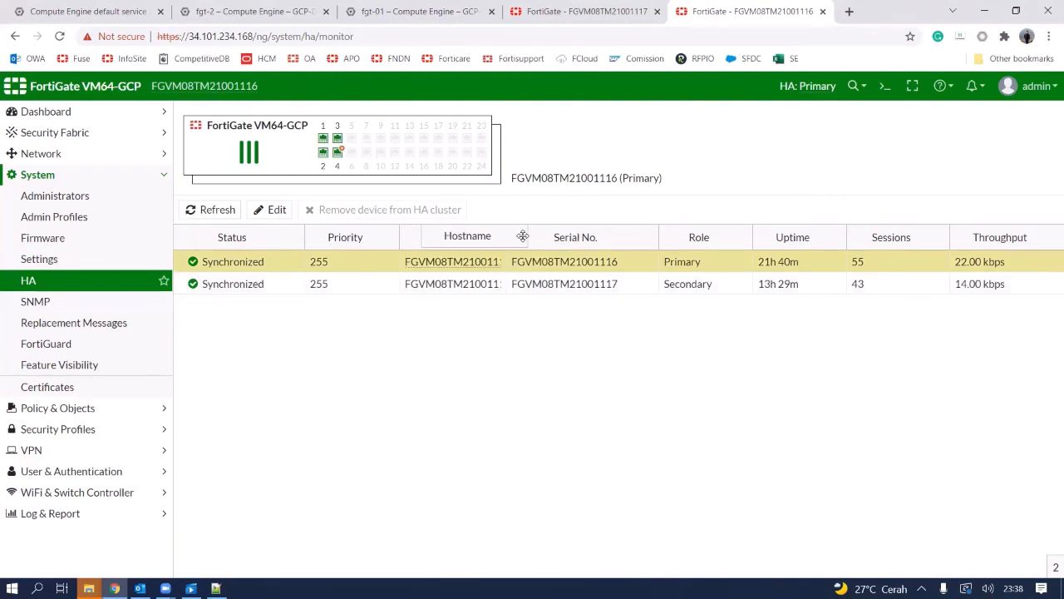
{"action": "left_click_drag", "start_coordinate": [506, 237], "coordinate": [528, 237]}
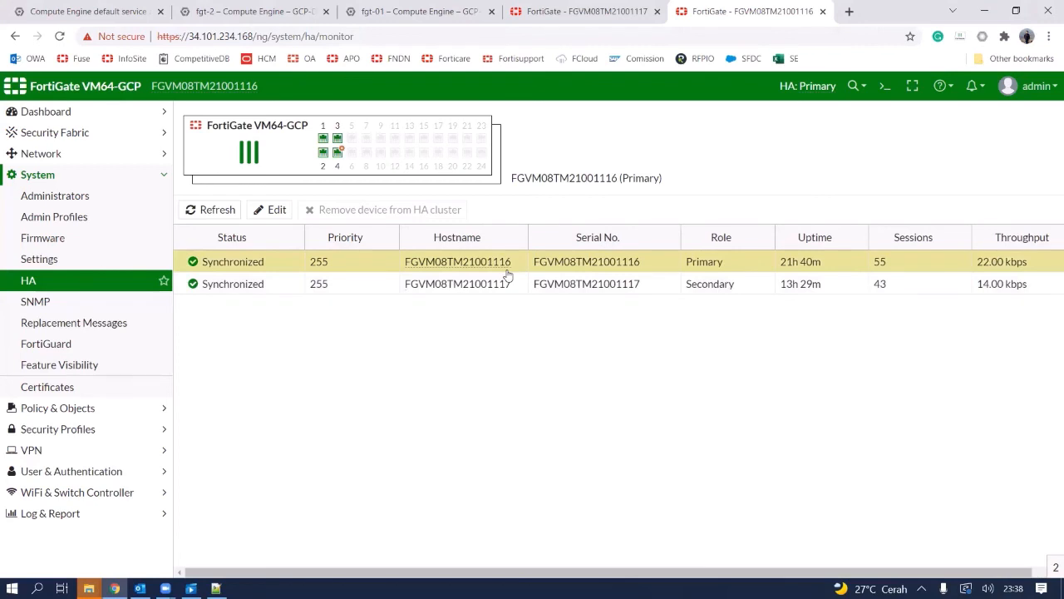